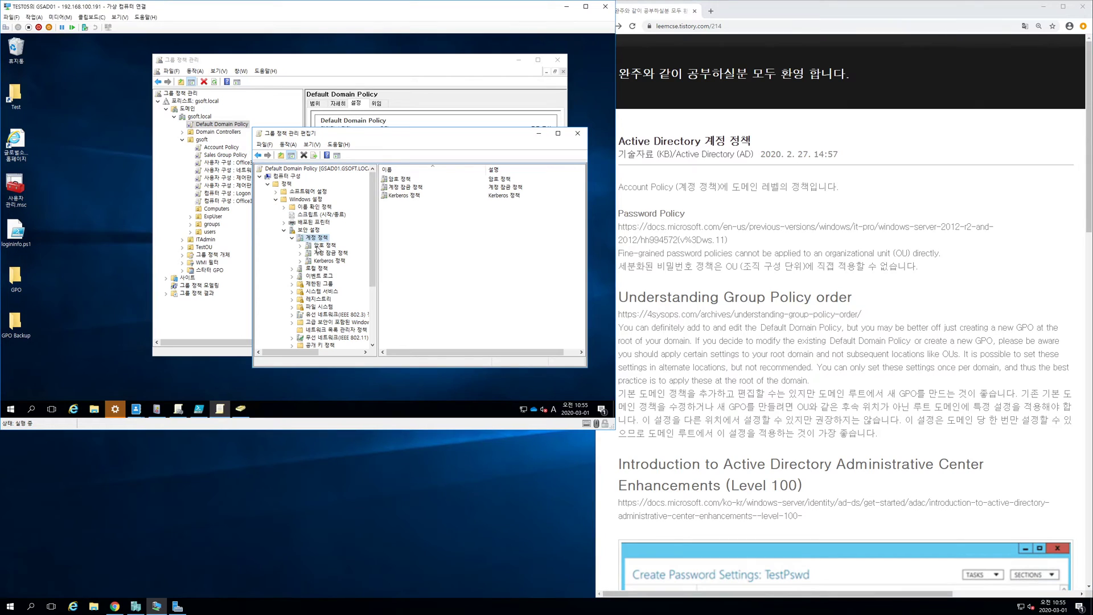
Look through the password, account lockout and Kerberos policy groups under Account Policies (계정 정책) in the Default Domain Policy.
click(319, 245)
click(337, 255)
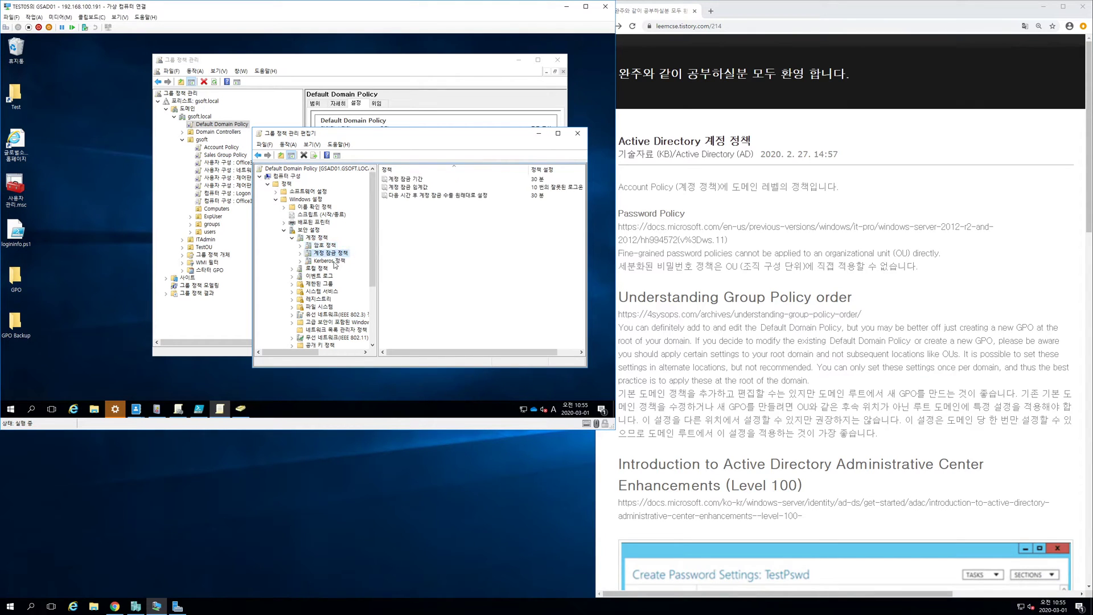
click(334, 262)
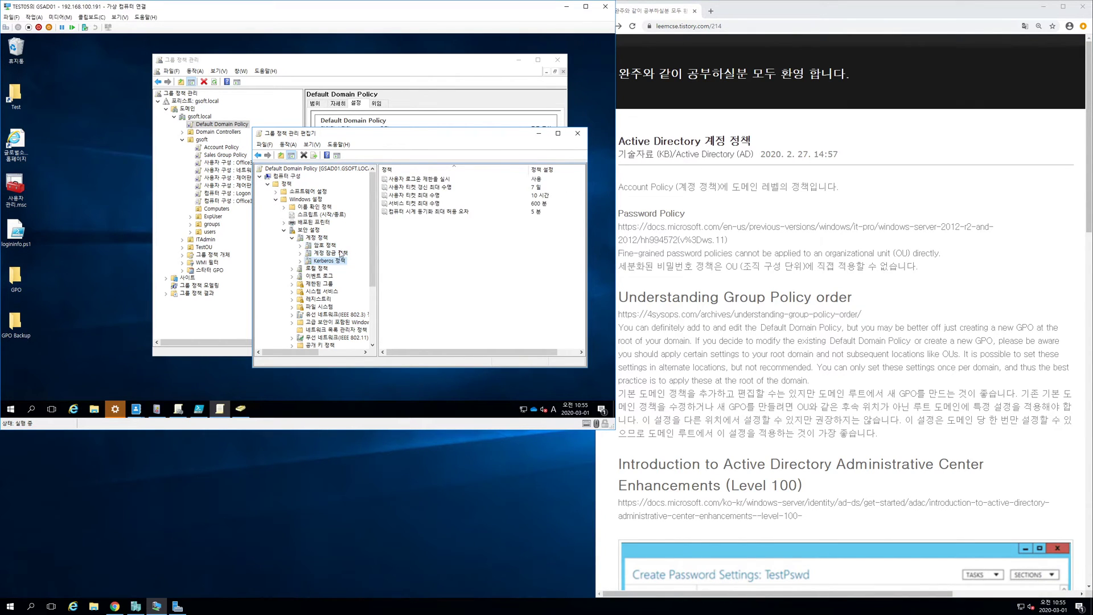
click(318, 239)
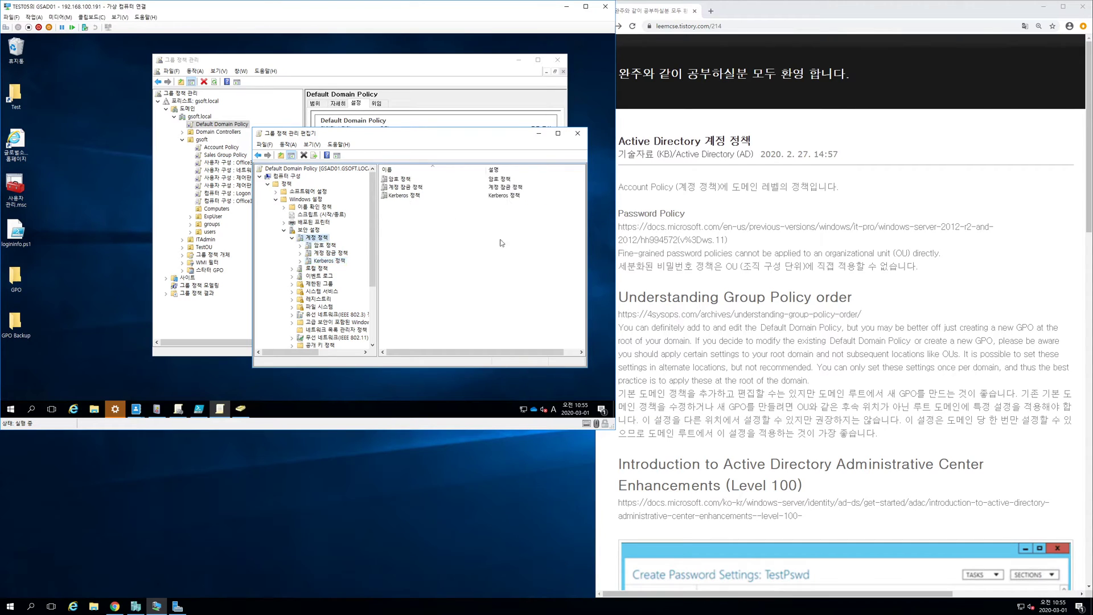
Review the Default Domain Policy's password policies (암호 정책), including complexity, minimum password age and reversible encryption storage.
click(324, 246)
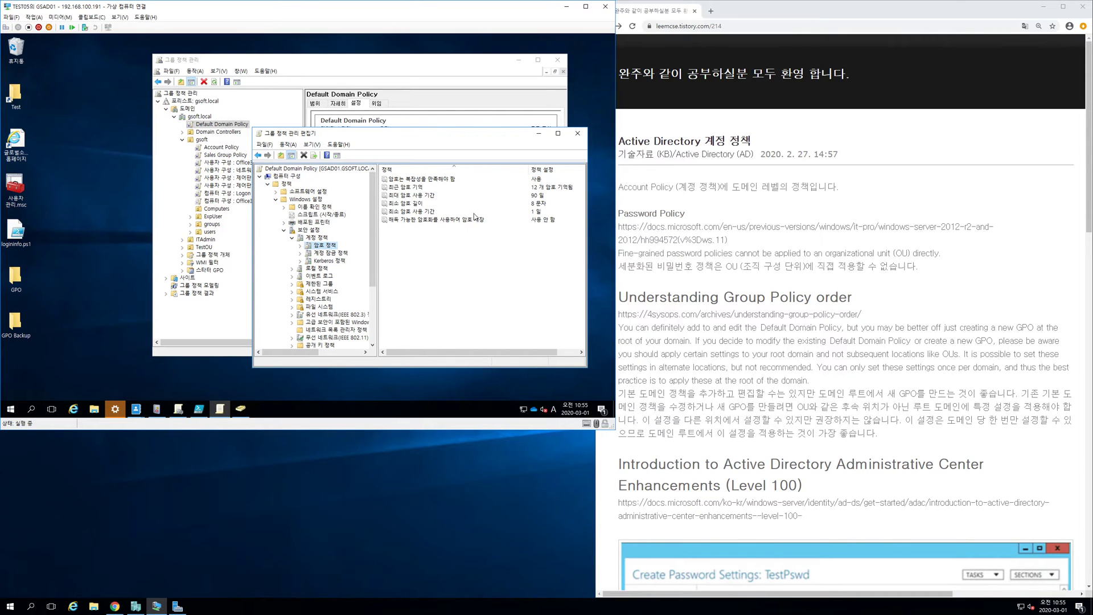
click(509, 213)
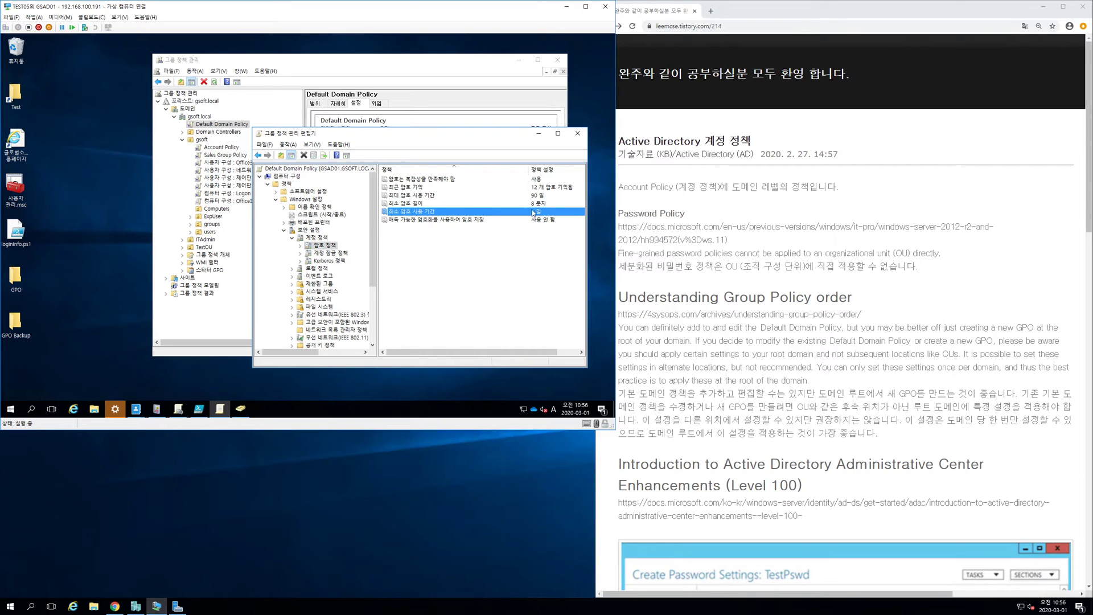
click(496, 221)
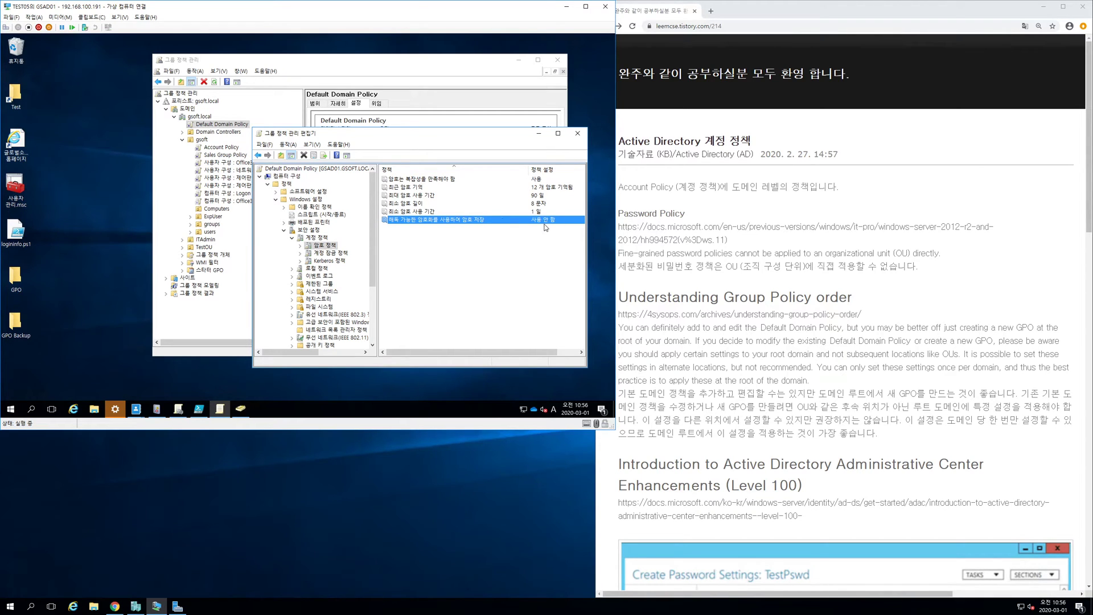
click(541, 186)
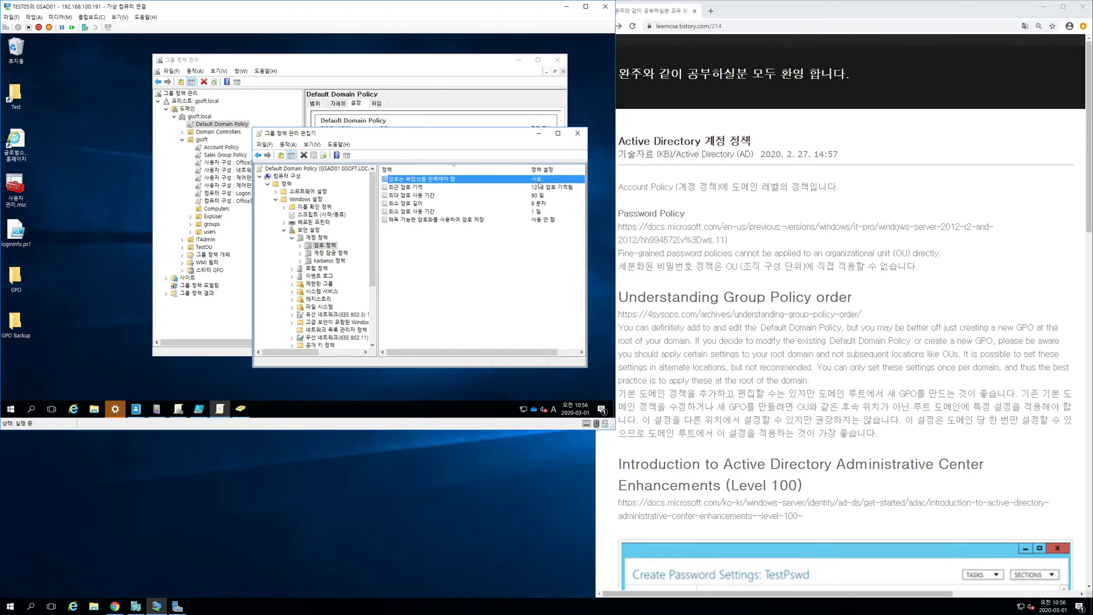
click(511, 212)
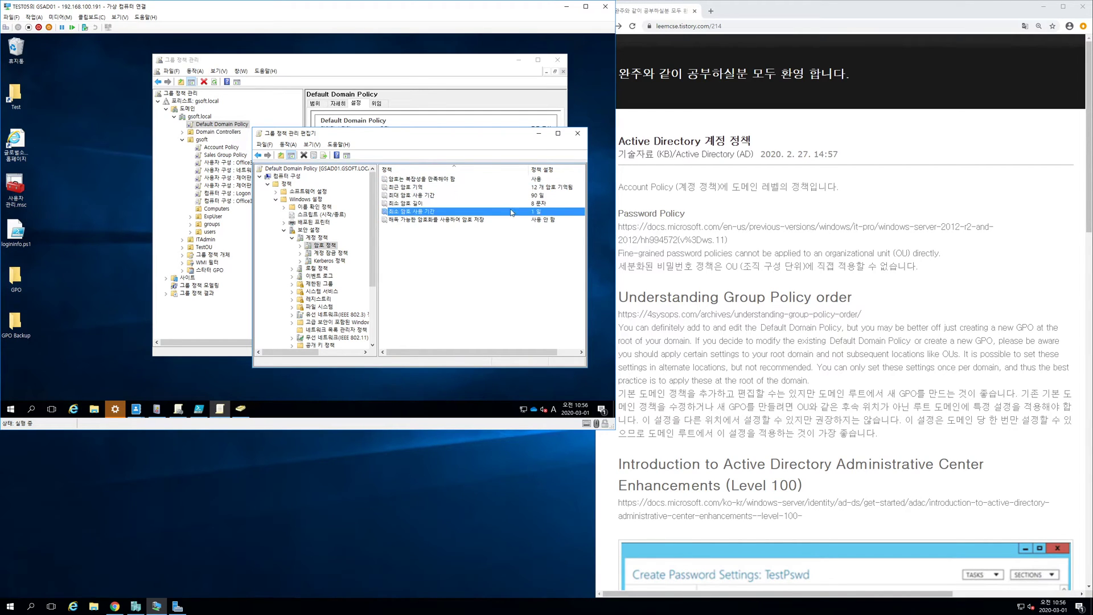
Review the account lockout threshold, then the Kerberos user ticket lifetime, service ticket lifetime and clock synchronization tolerance settings.
click(333, 254)
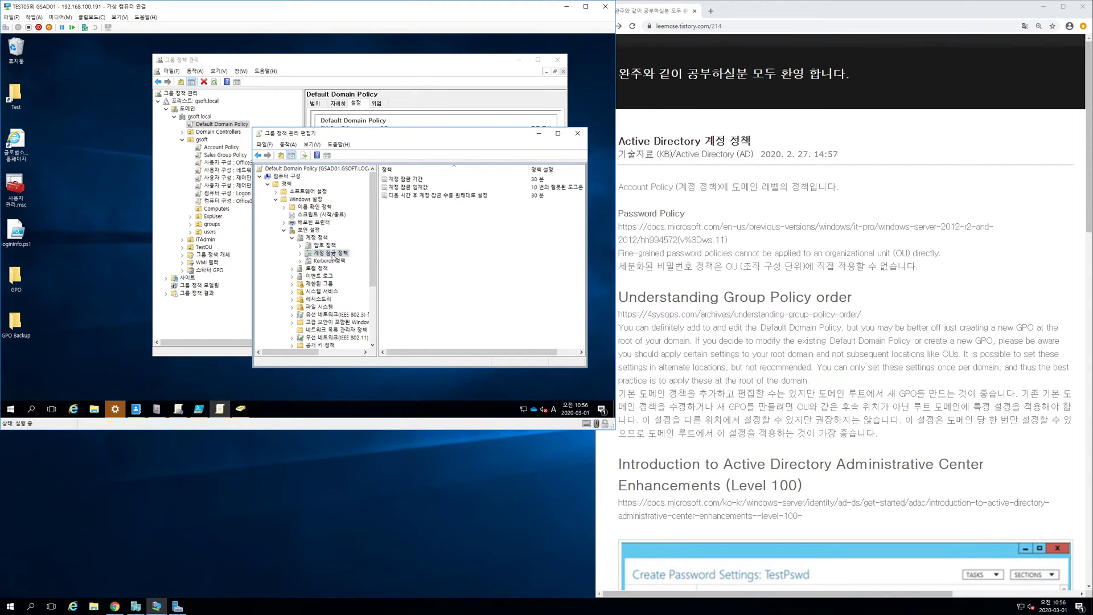
click(428, 188)
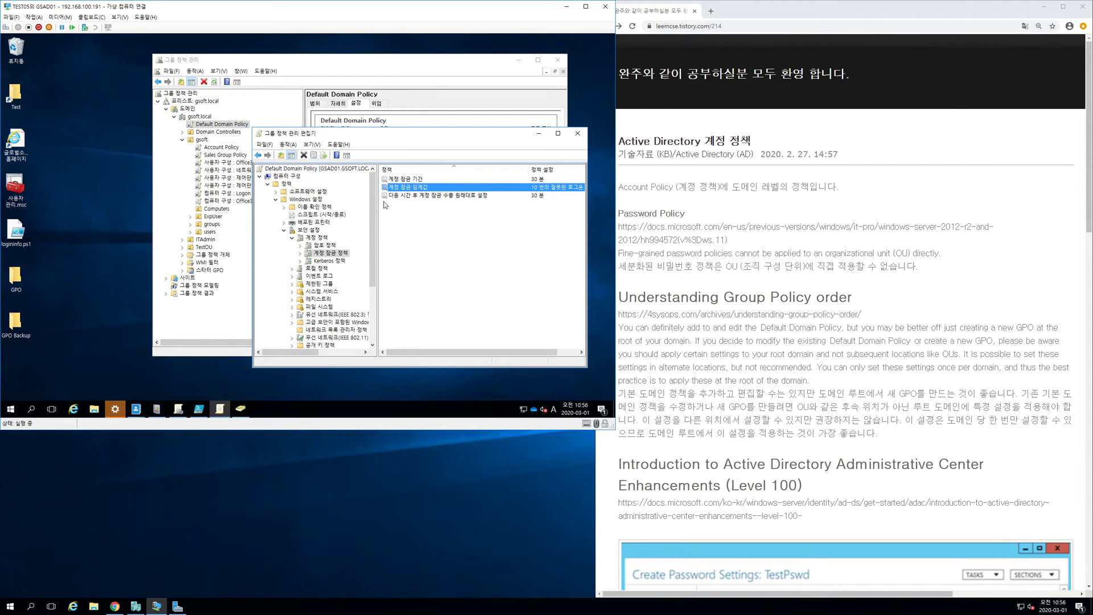
click(333, 261)
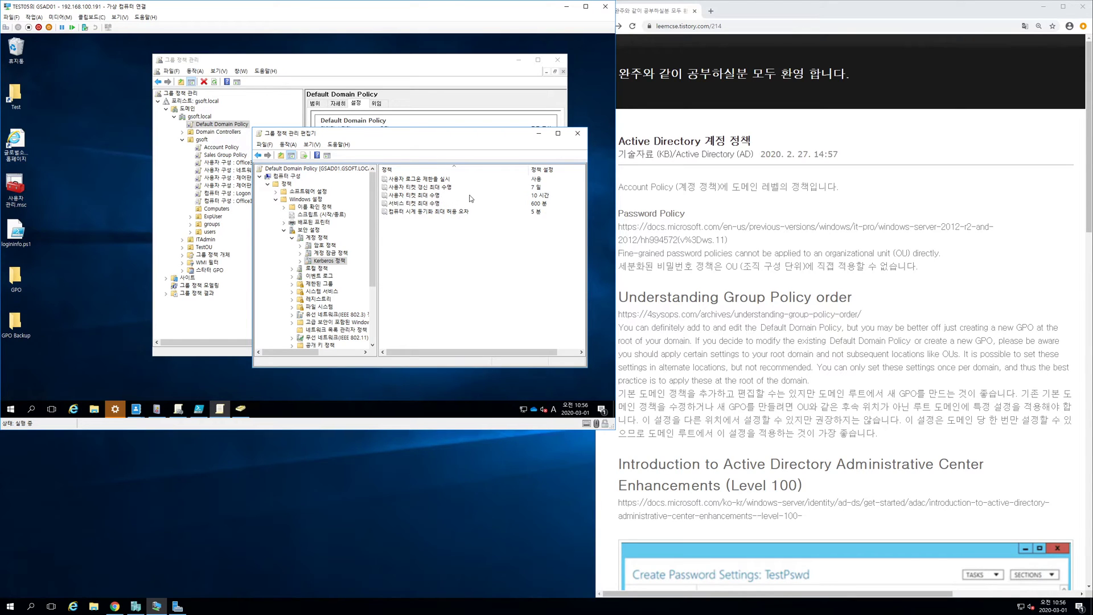
click(551, 195)
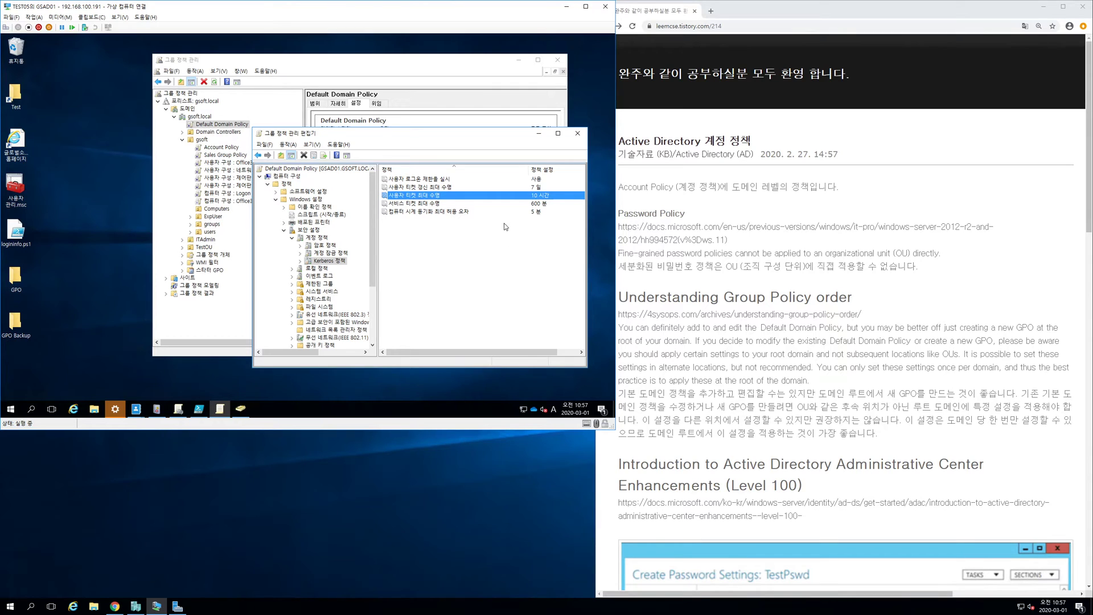
click(527, 204)
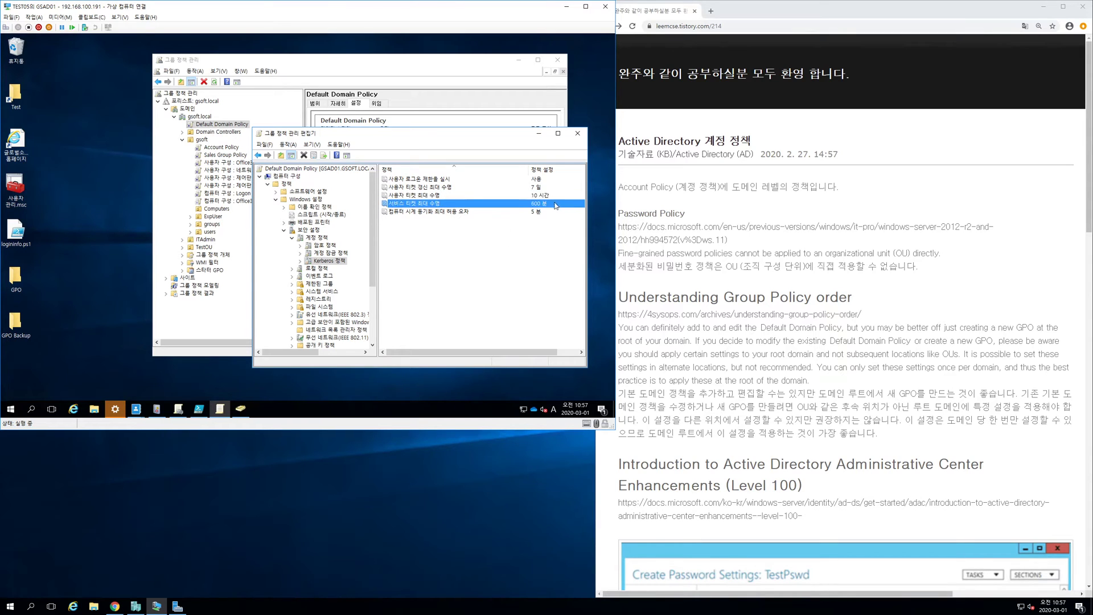
click(517, 212)
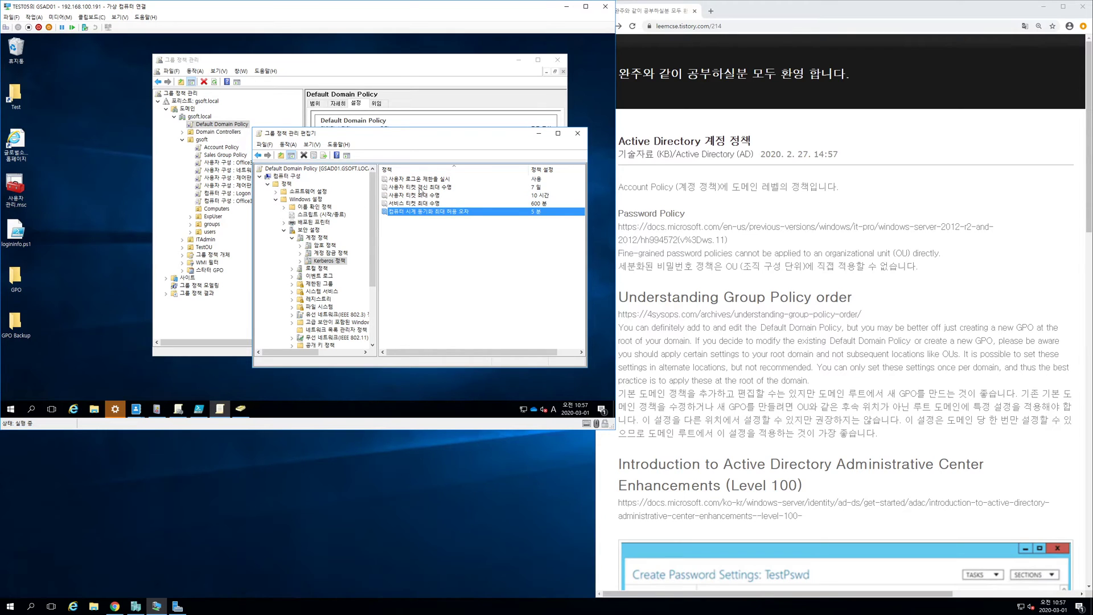
click(323, 262)
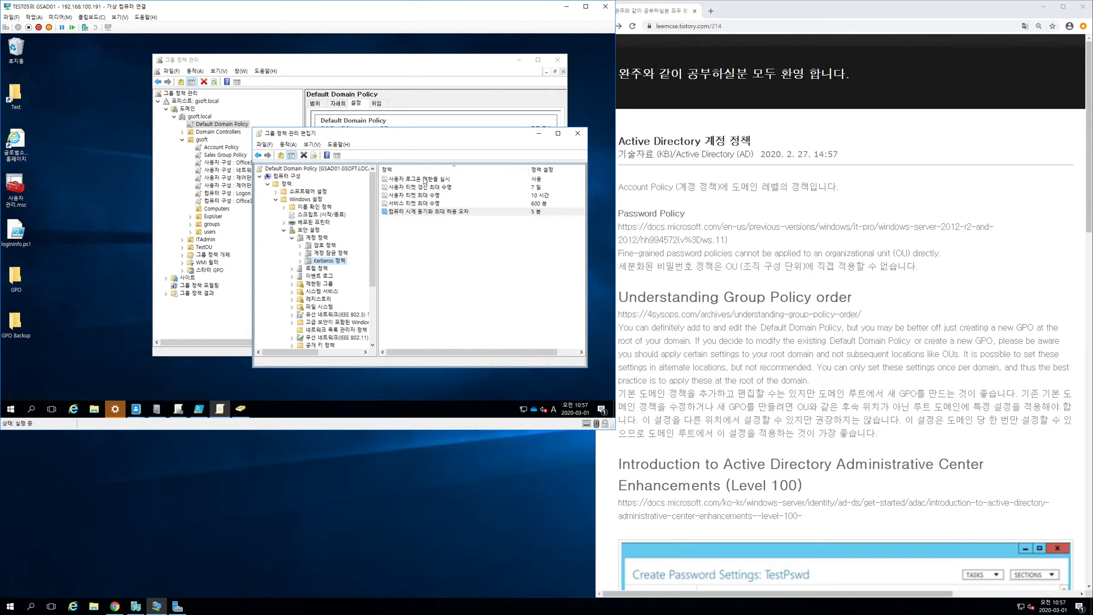
Recheck the lockout and password policies, and check that they belong to the Default Domain Policy linked to gsoft.local.
click(327, 252)
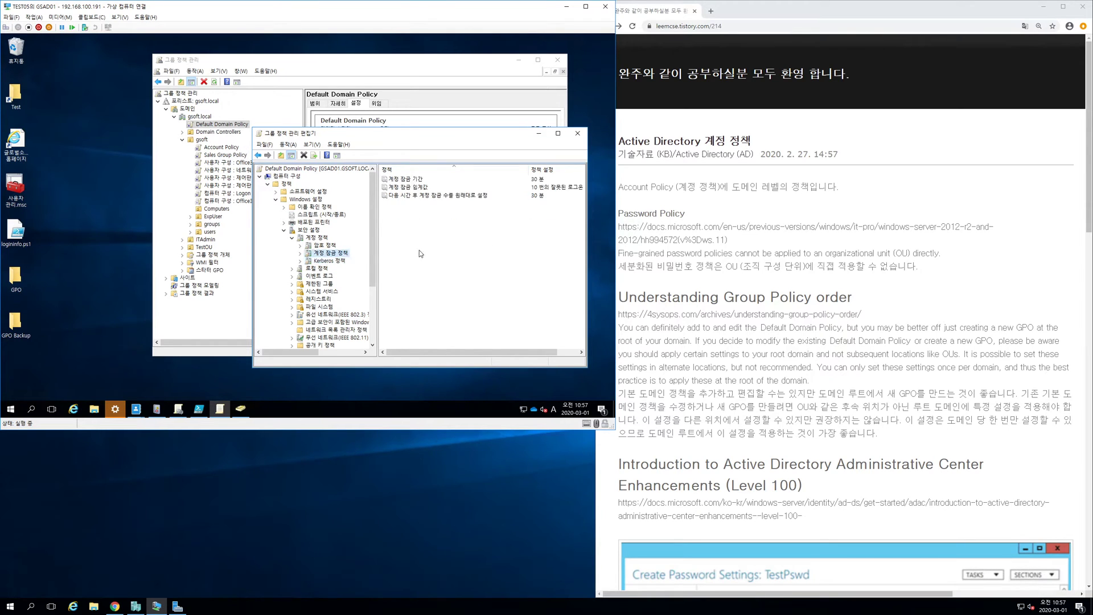
click(324, 247)
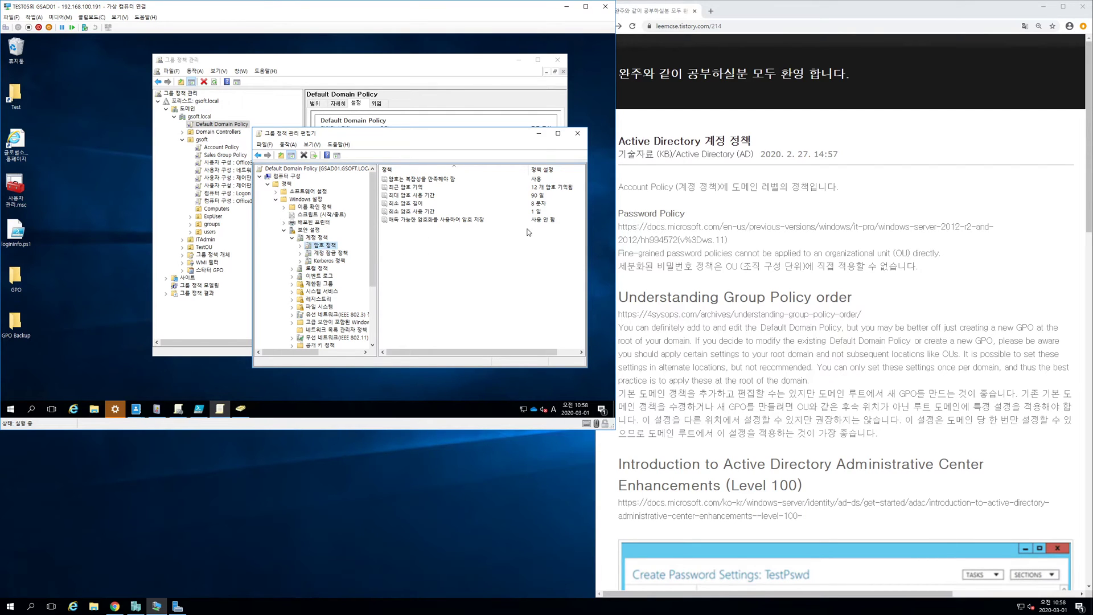
click(217, 129)
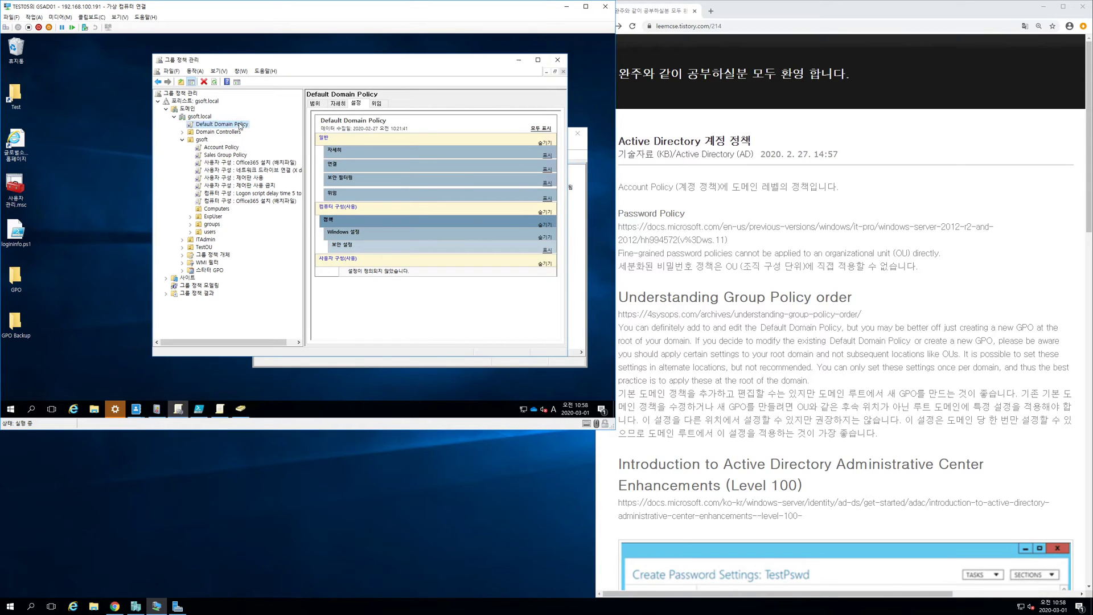
right_click(239, 124)
click(580, 287)
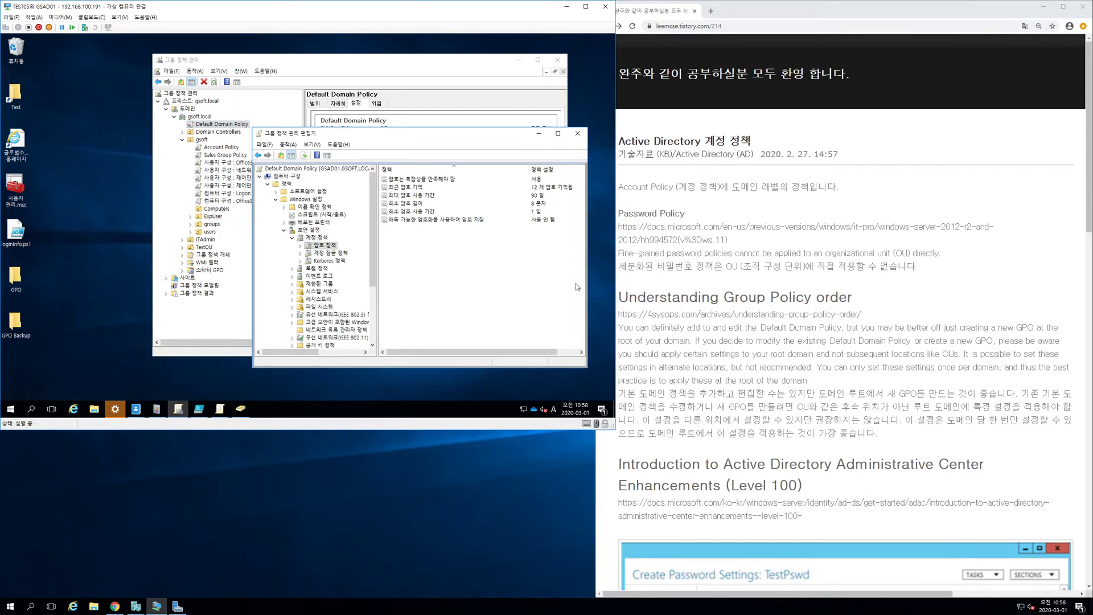
click(312, 170)
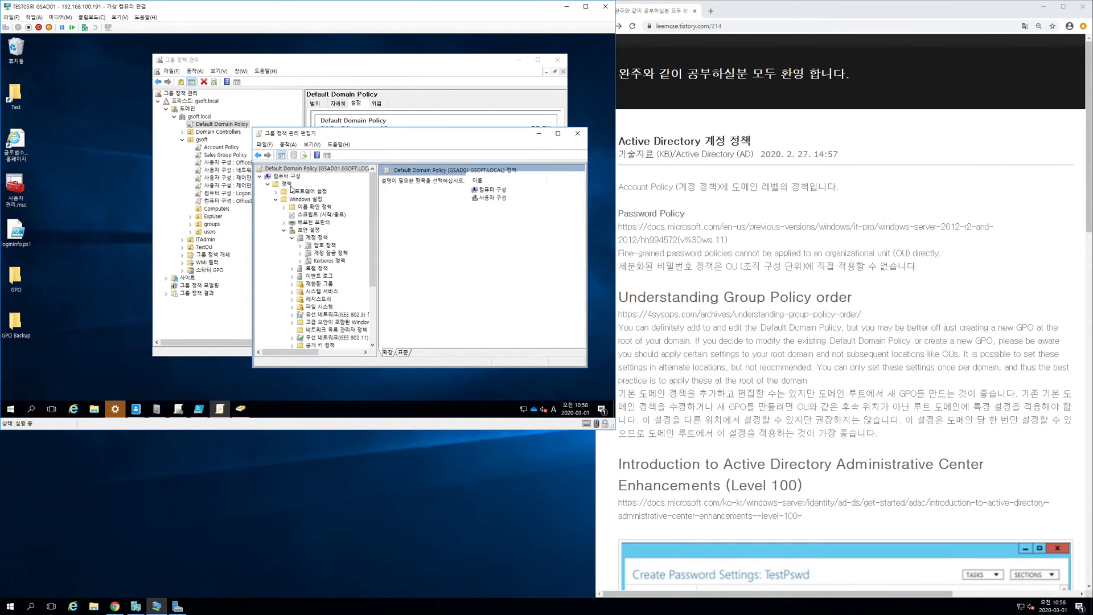
Open the Account Policy GPO linked to the gsoft OU for editing.
click(221, 148)
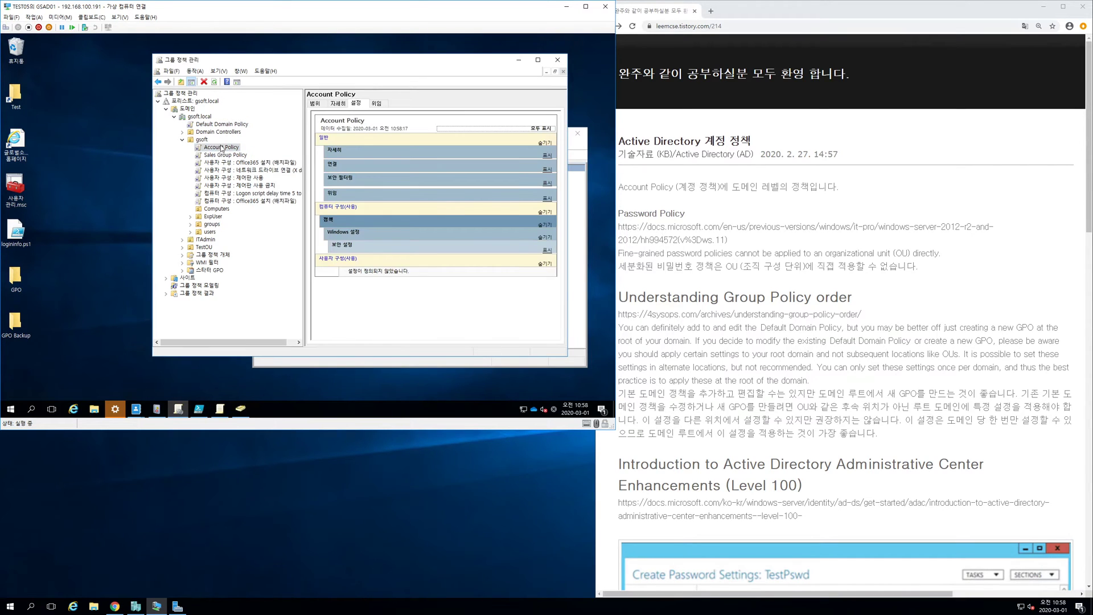
right_click(221, 148)
click(254, 153)
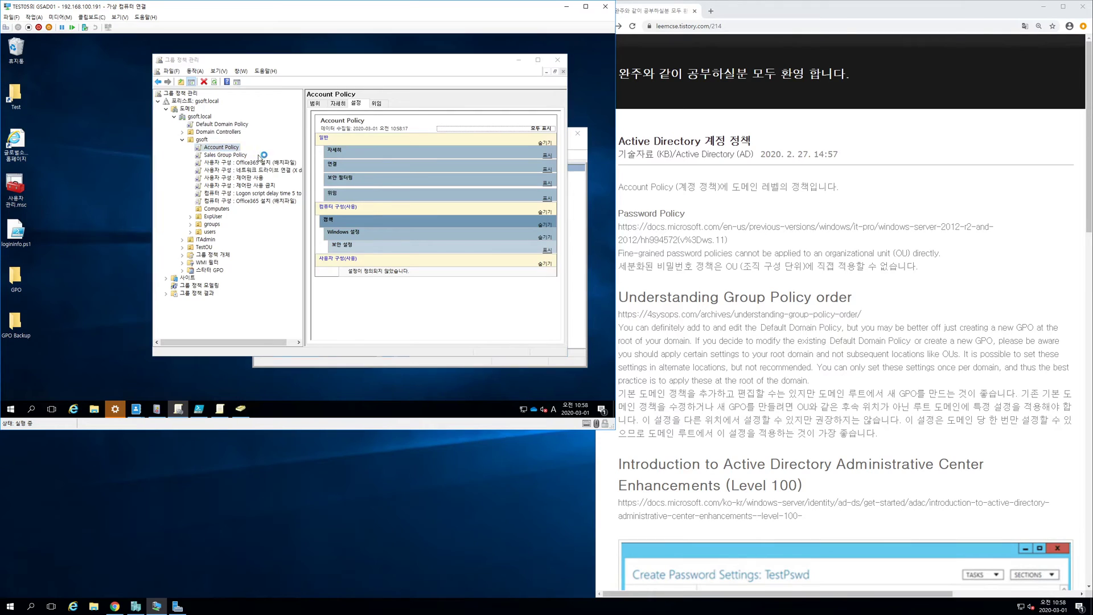
Display the Account Policy GPO's password policies under the computer's Windows security settings, and widen the console tree to show full names.
click(62, 120)
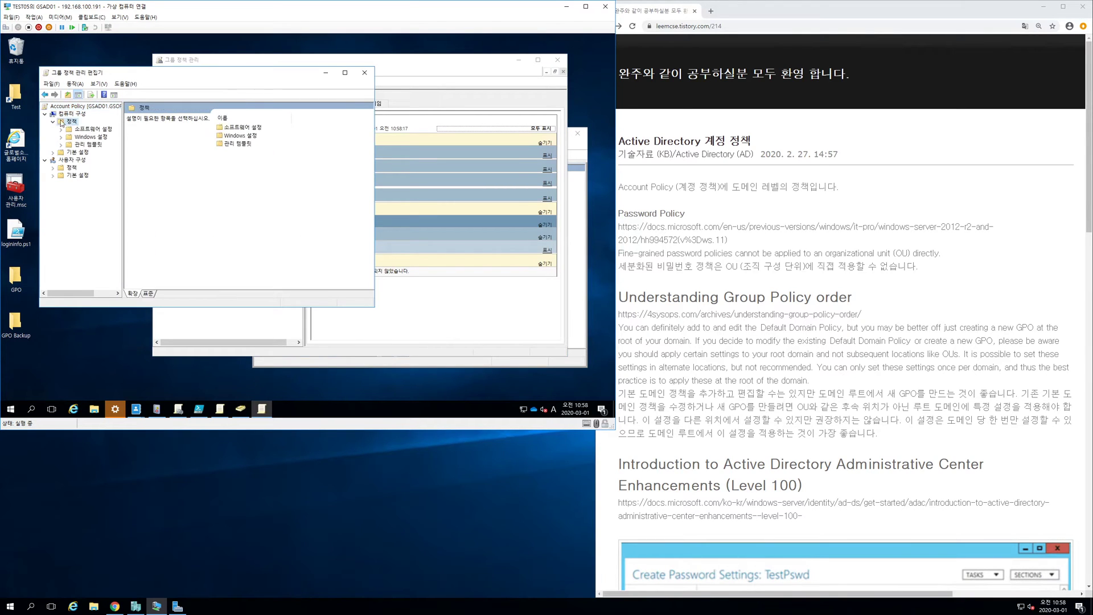
click(90, 130)
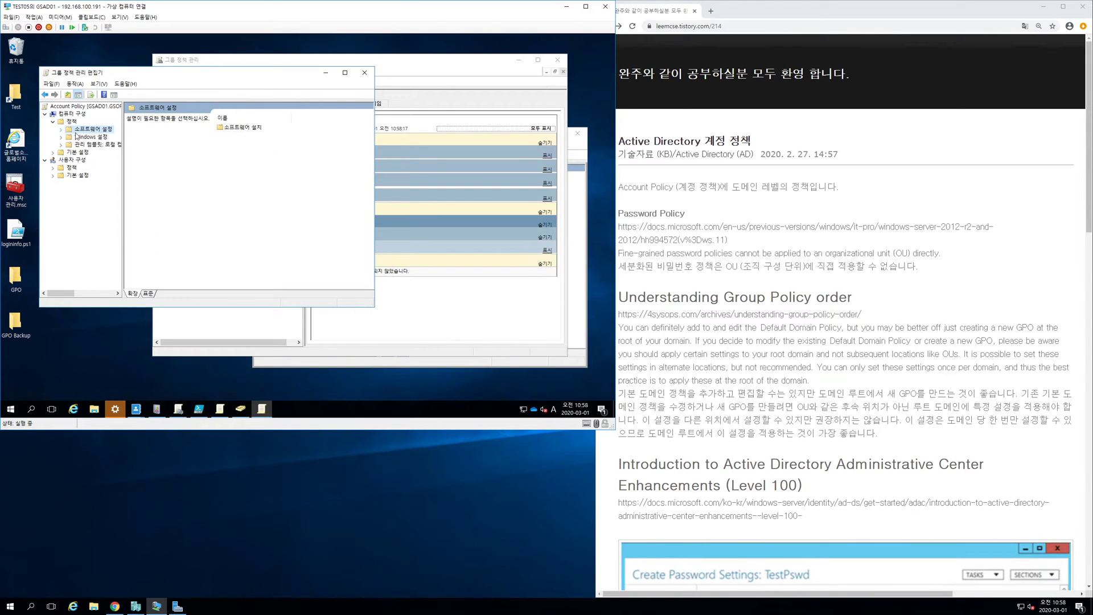
click(78, 137)
click(61, 136)
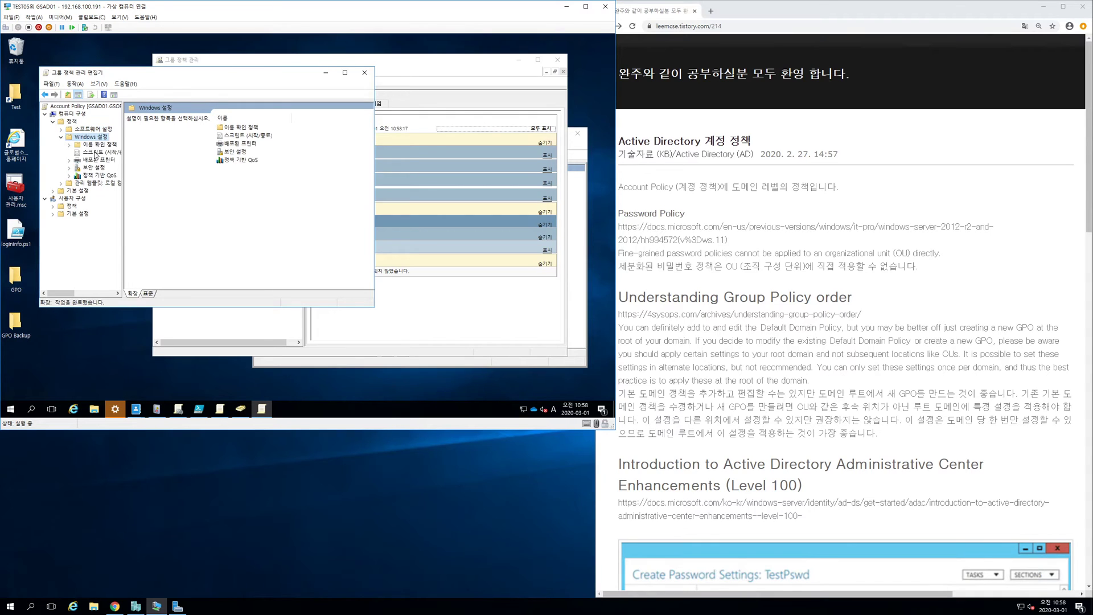
double_click(91, 168)
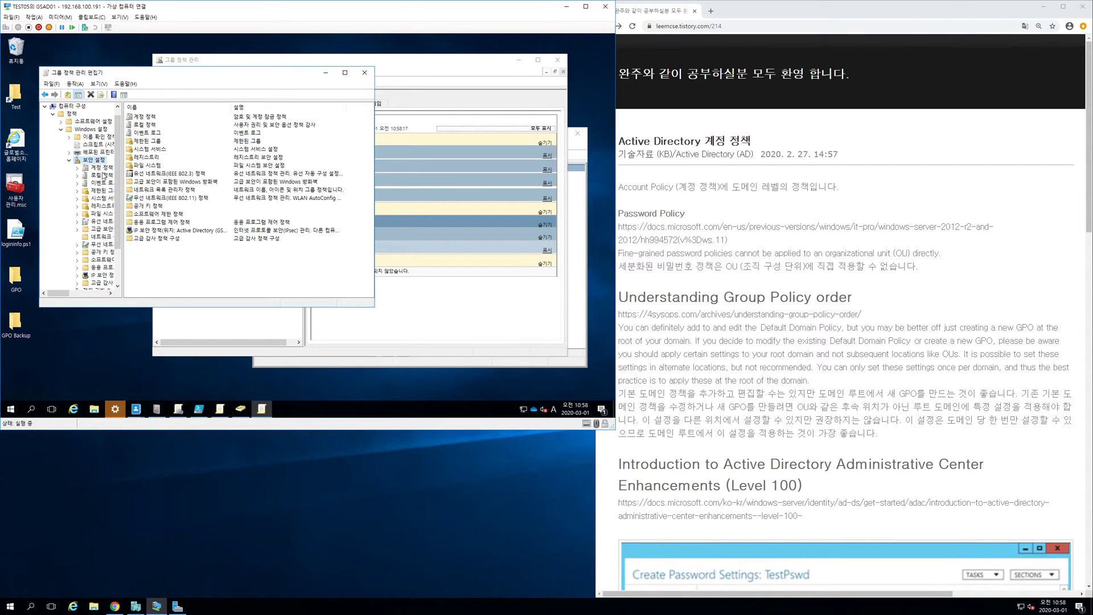
double_click(102, 168)
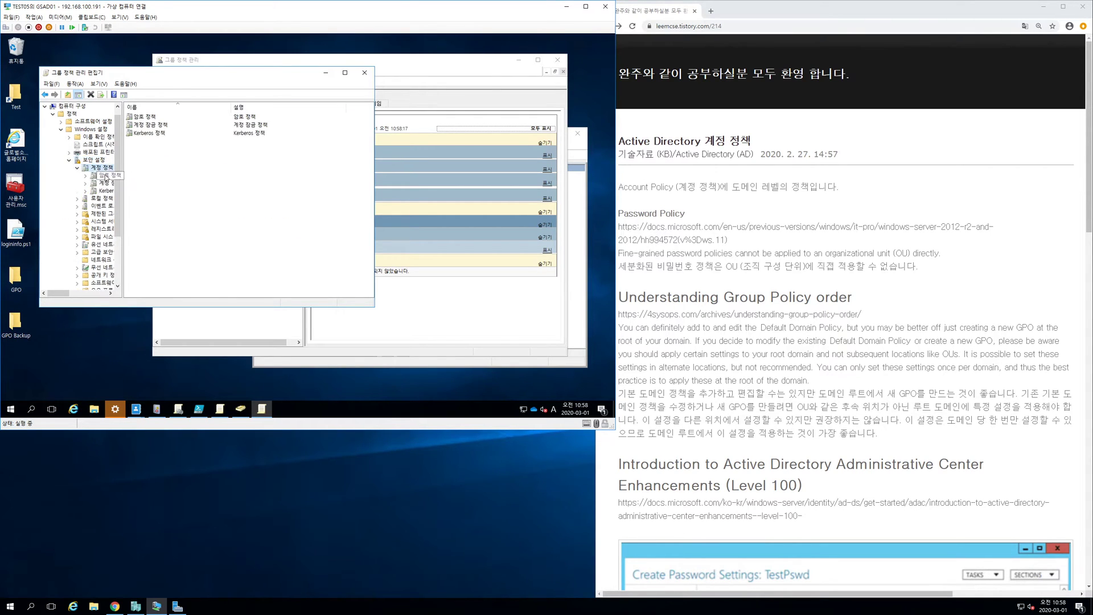
click(106, 175)
drag(122, 181, 209, 181)
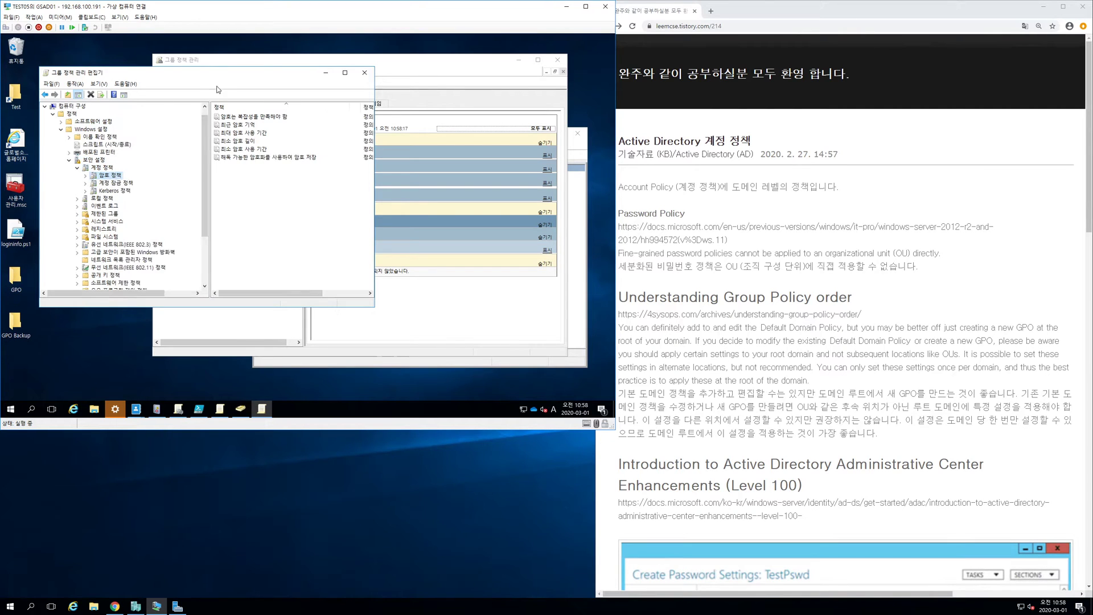
Uncover the GPO list, compare the Default Domain Policy with the gsoft OU's Account Policy, and return to the Account Policy editor.
drag(222, 72, 458, 190)
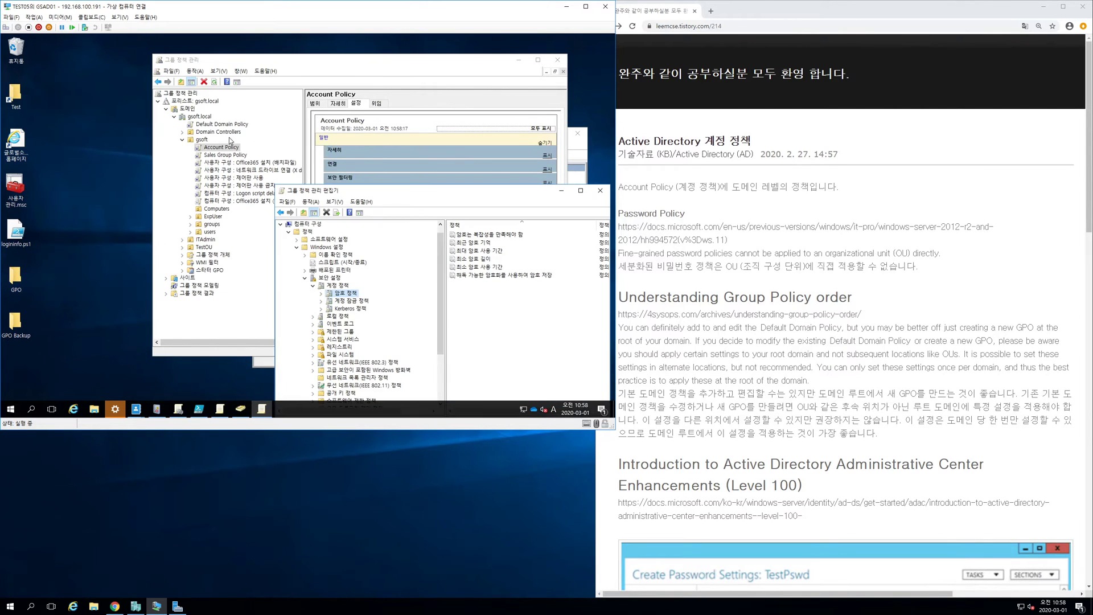
click(227, 126)
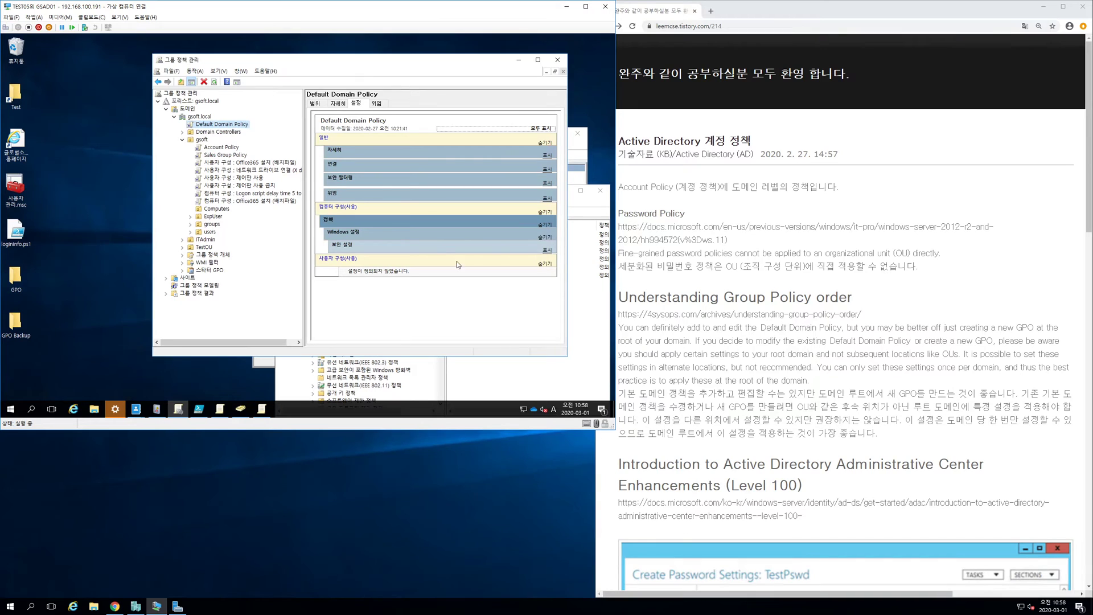
click(226, 148)
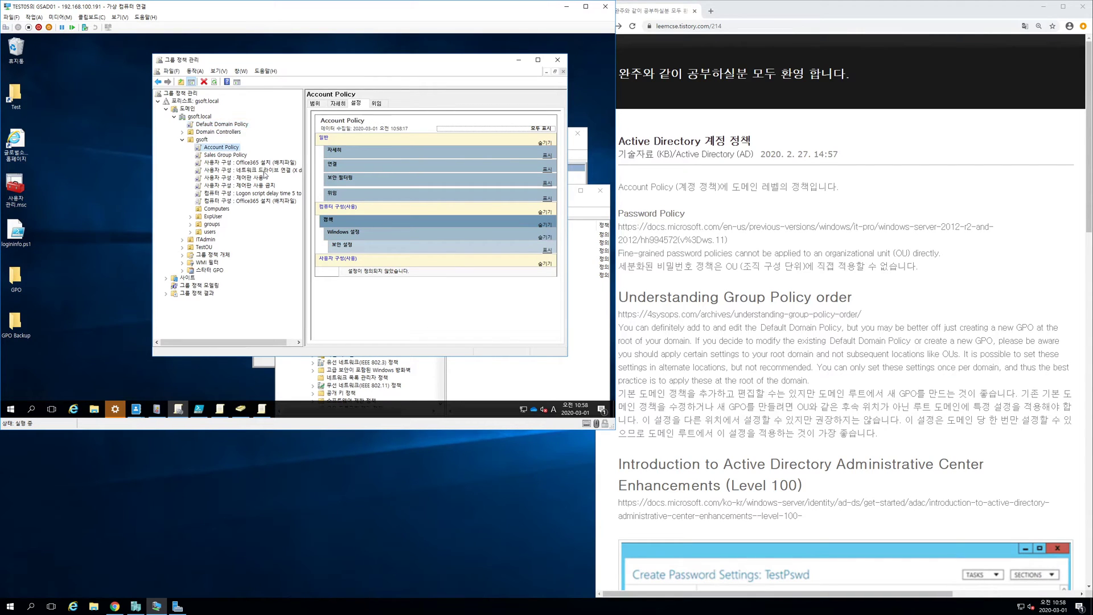
click(512, 373)
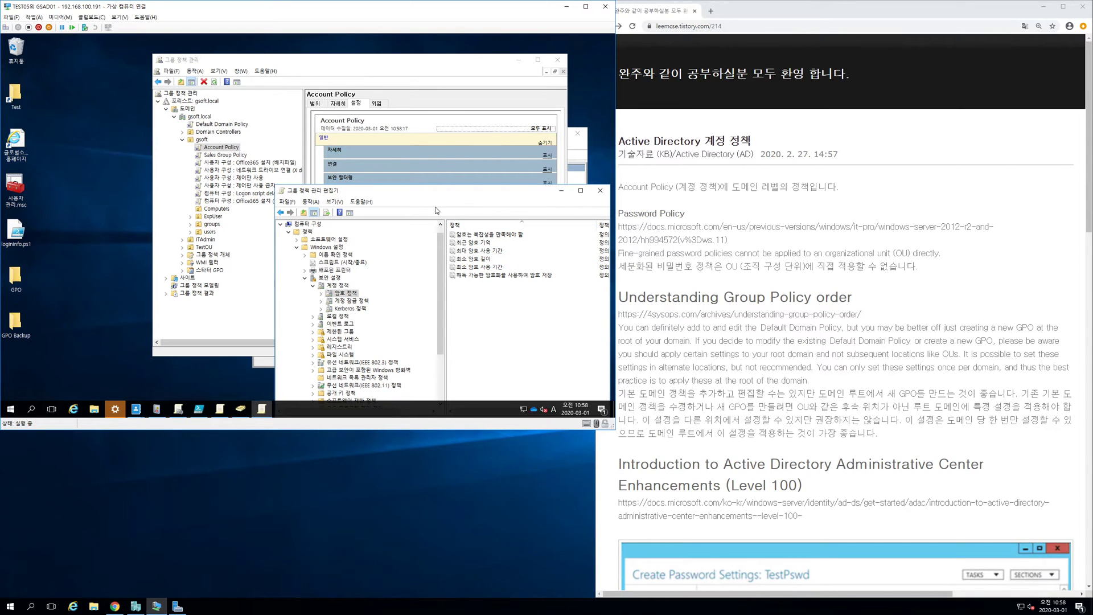
Widen the Account Policy editor to review the values of its password policies, then close the editor.
drag(505, 199, 411, 189)
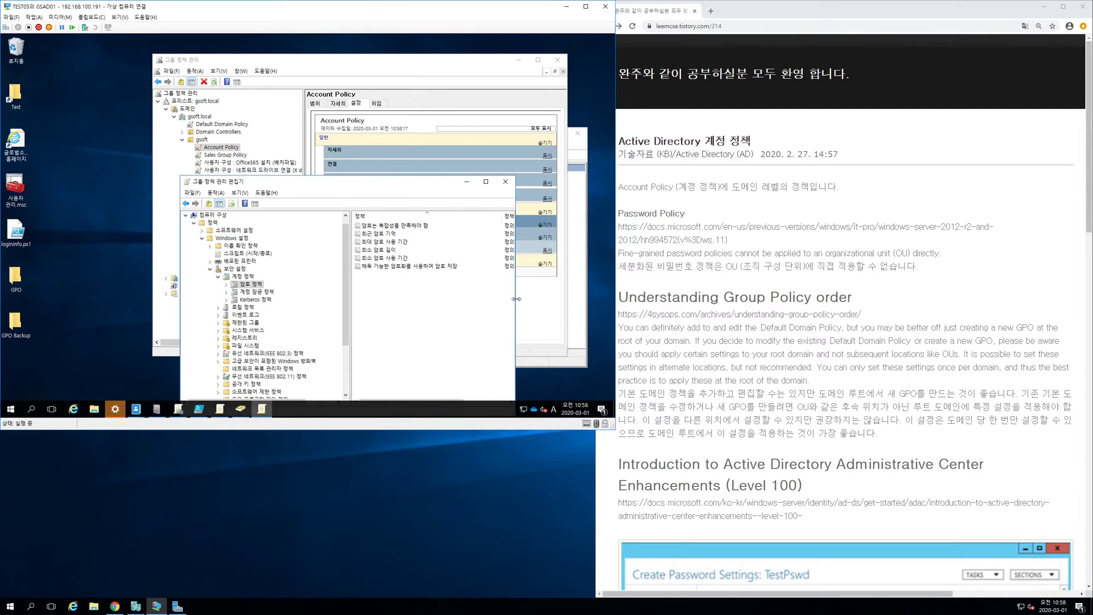
drag(518, 296, 596, 297)
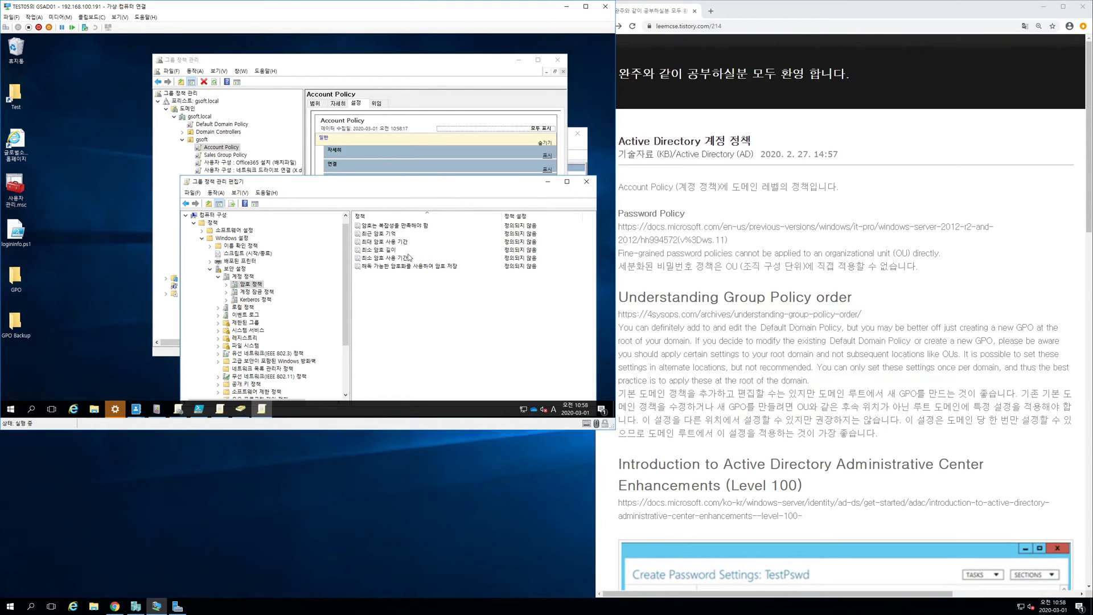
click(588, 183)
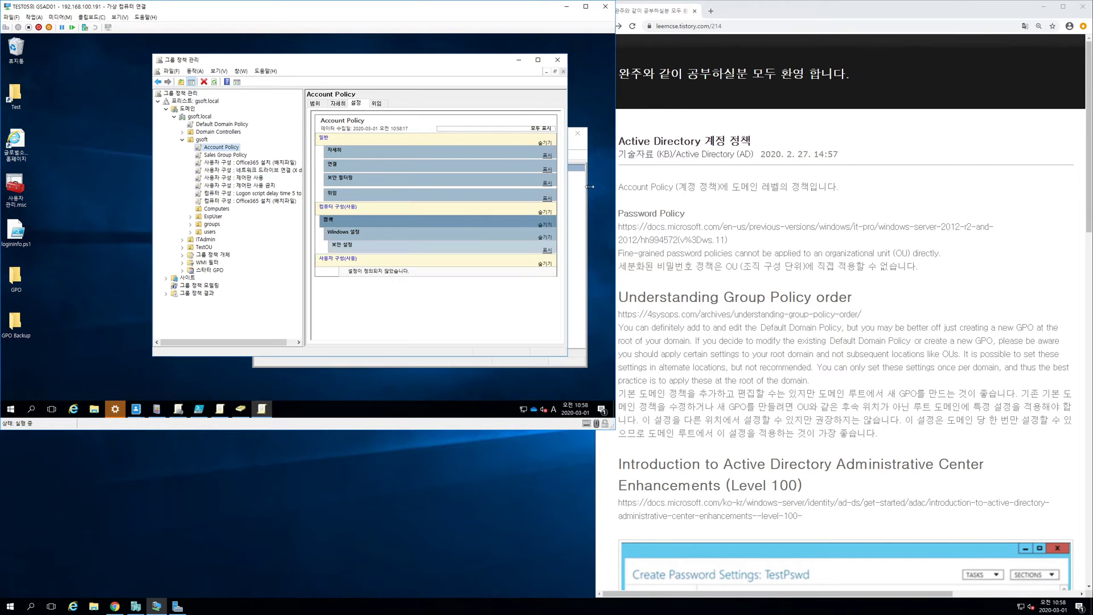
Switch to Paint on the host by running mspaint, and draw a triangle about 381 × 300 px in the canvas's upper-left area.
right_click(10, 606)
click(44, 566)
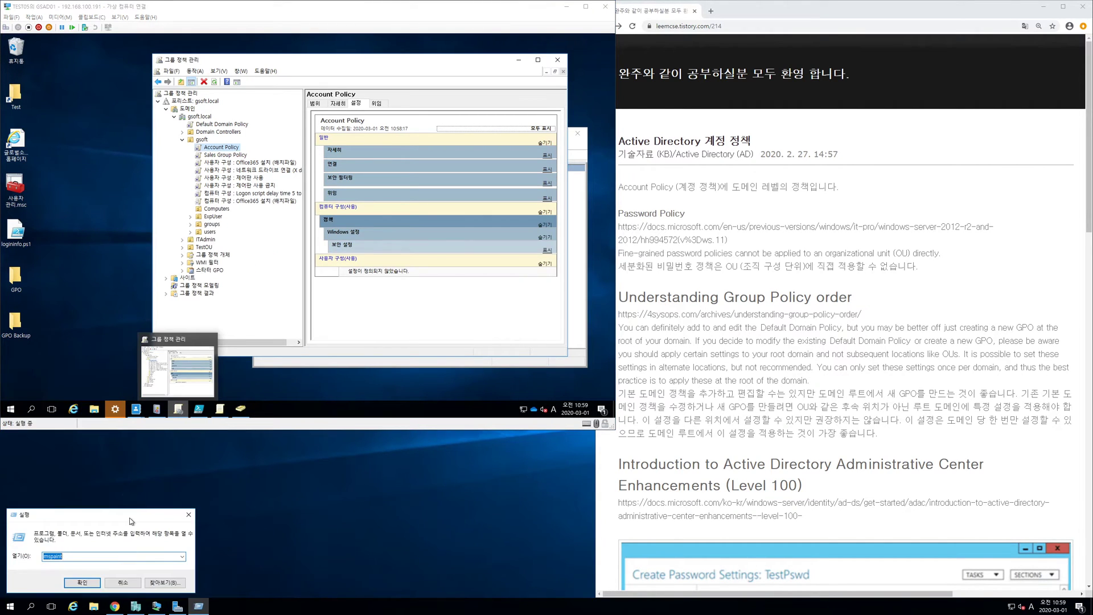
key(Return)
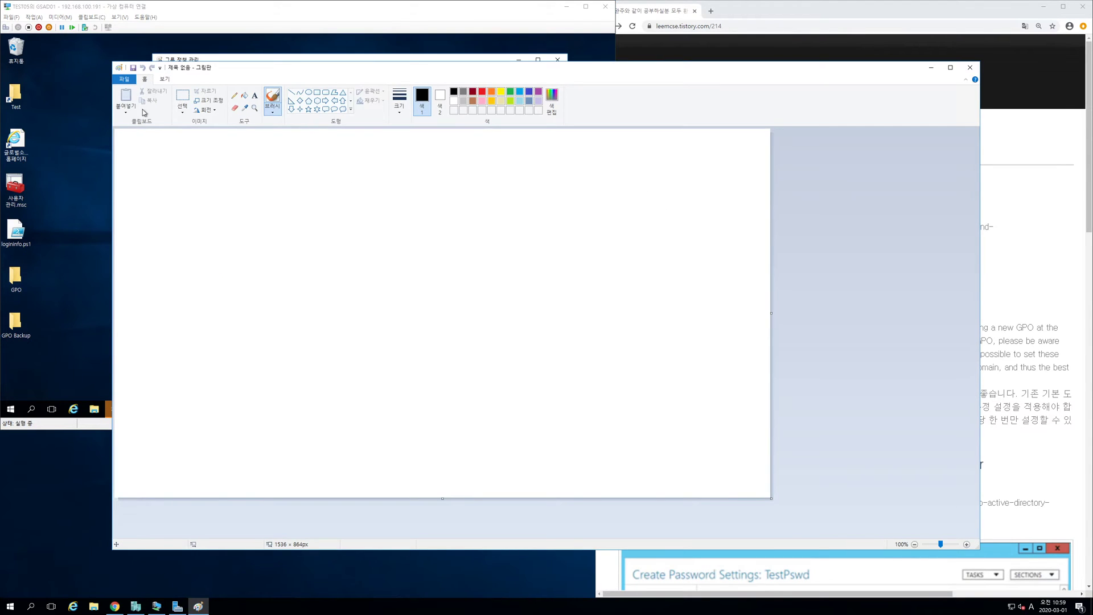
click(342, 92)
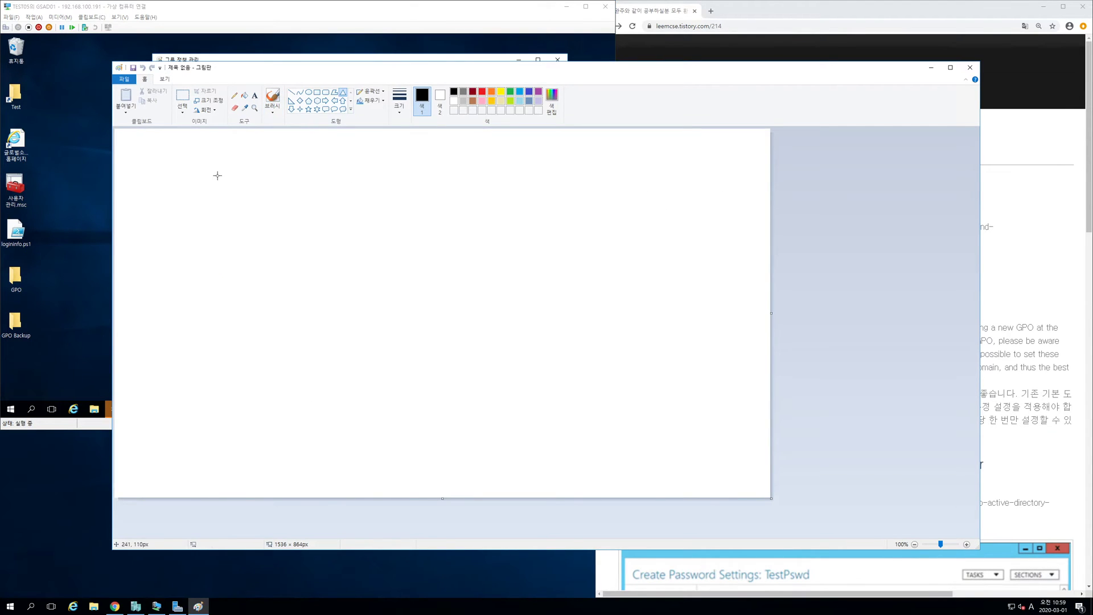
drag(217, 174, 473, 396)
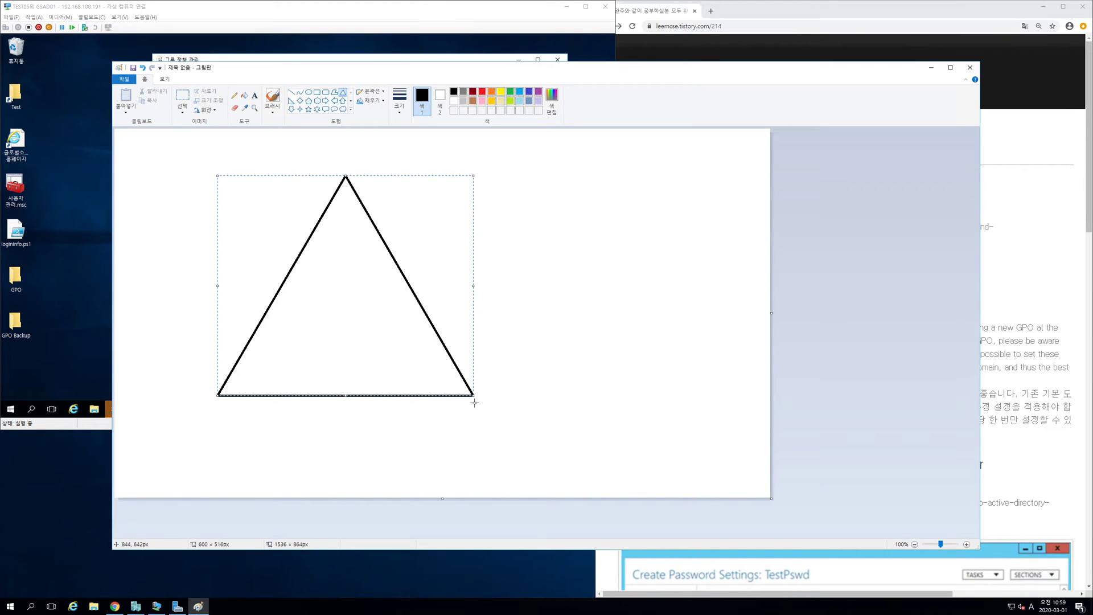
drag(473, 398, 380, 303)
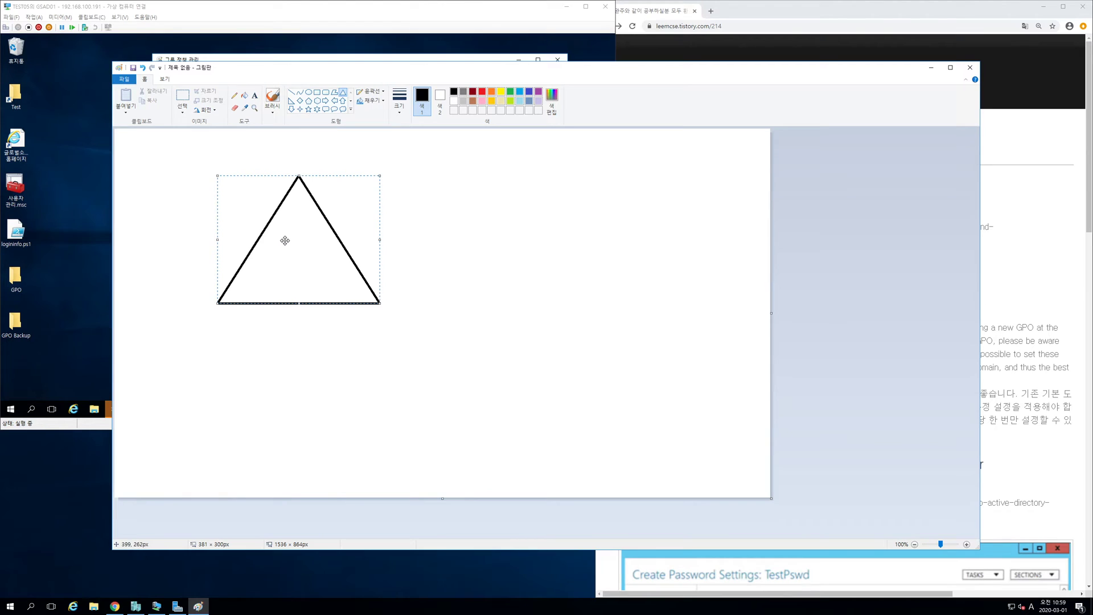
click(480, 237)
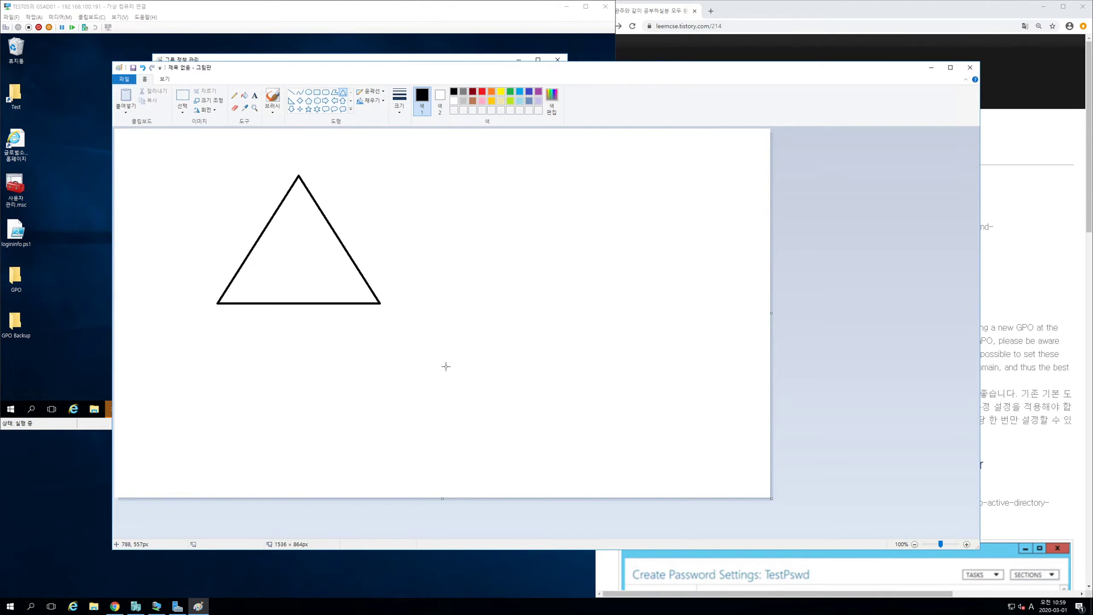
Draw a second triangle about 321 × 275 px below the first, and connect the first triangle's lower-right corner to its apex with a line.
drag(426, 356, 562, 473)
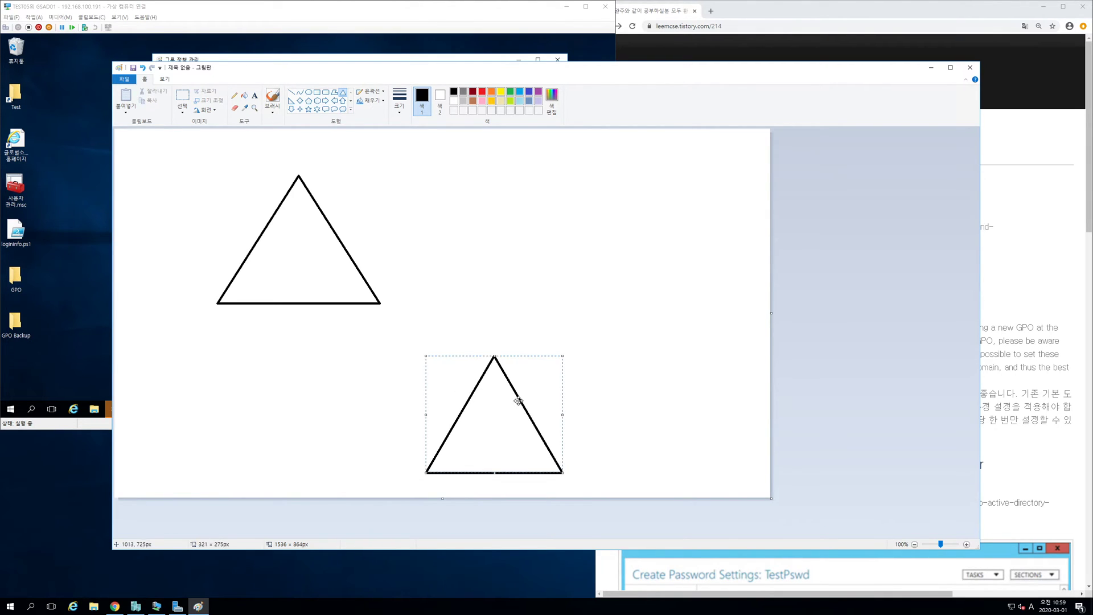
click(291, 92)
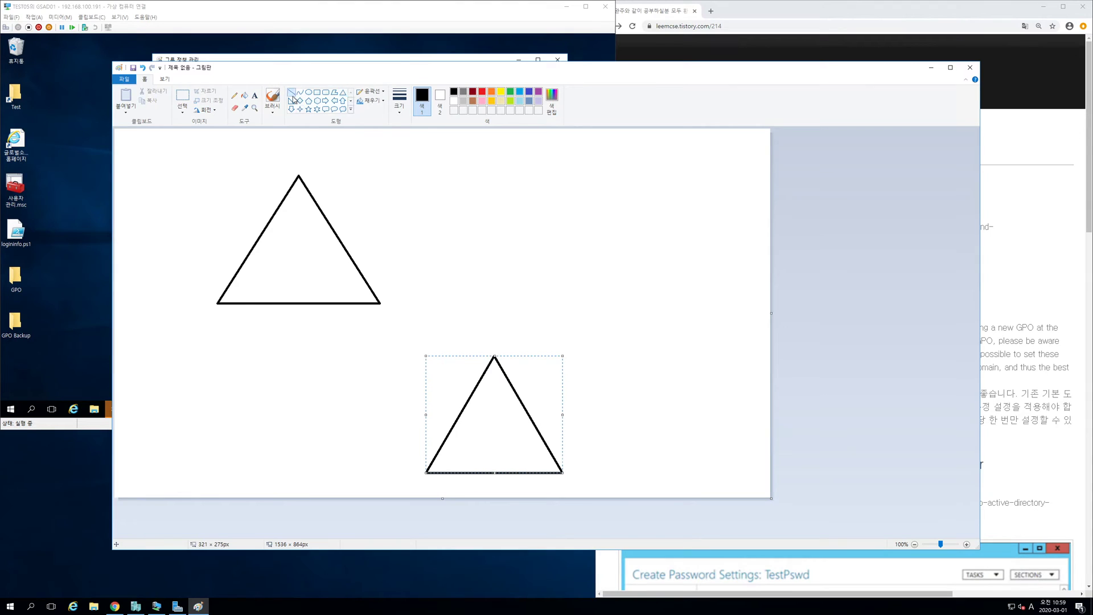
click(378, 303)
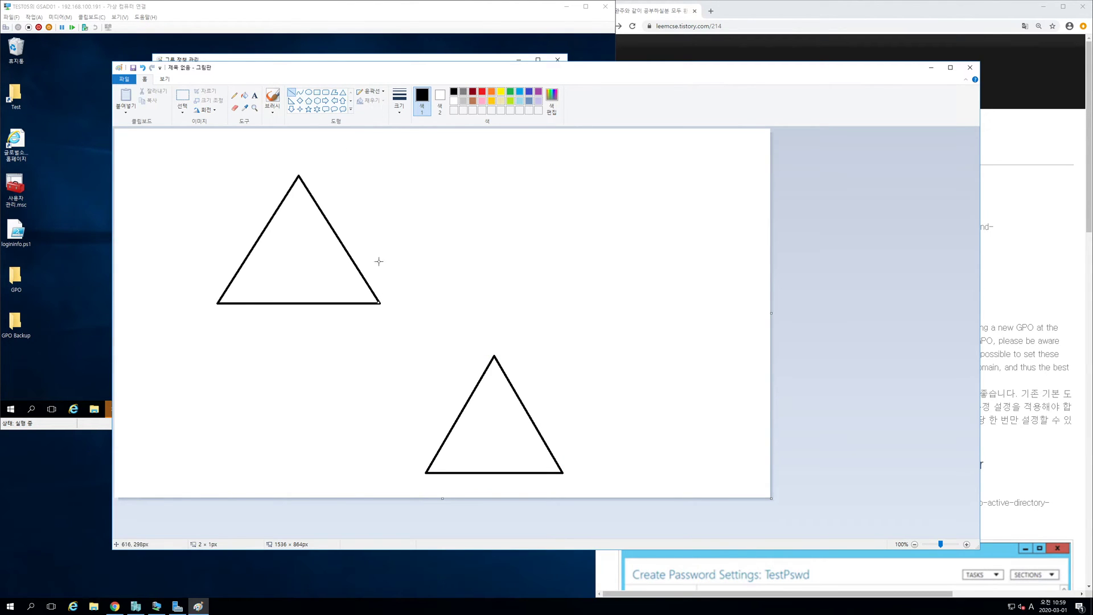
drag(379, 302, 495, 356)
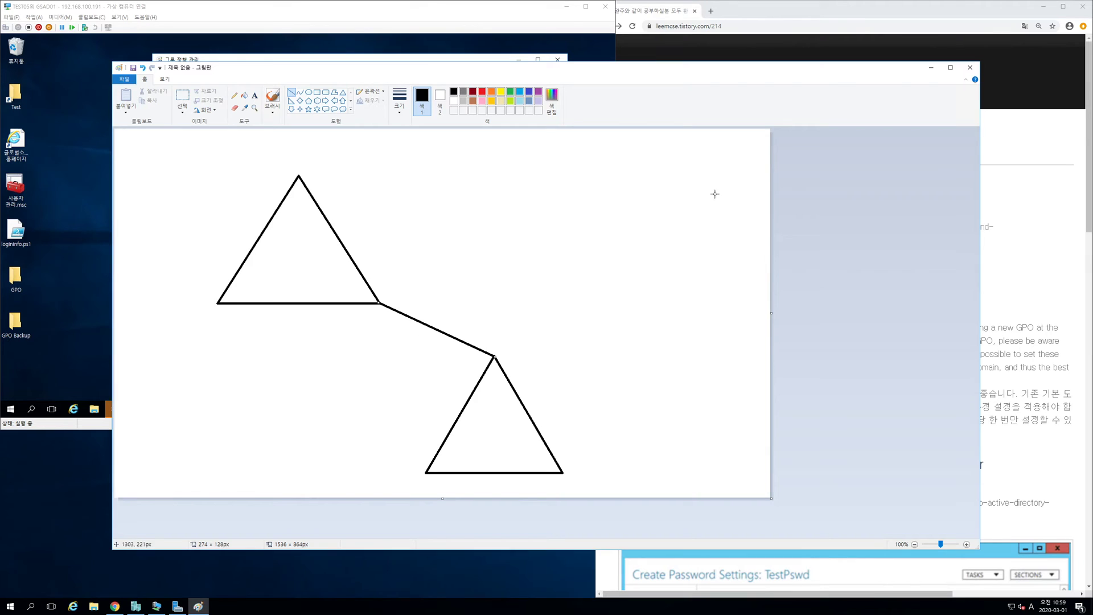
Minimize Paint and examine the blog post's note on applying fine-grained password policies to OUs, highlighting its key phrases.
click(930, 69)
click(822, 278)
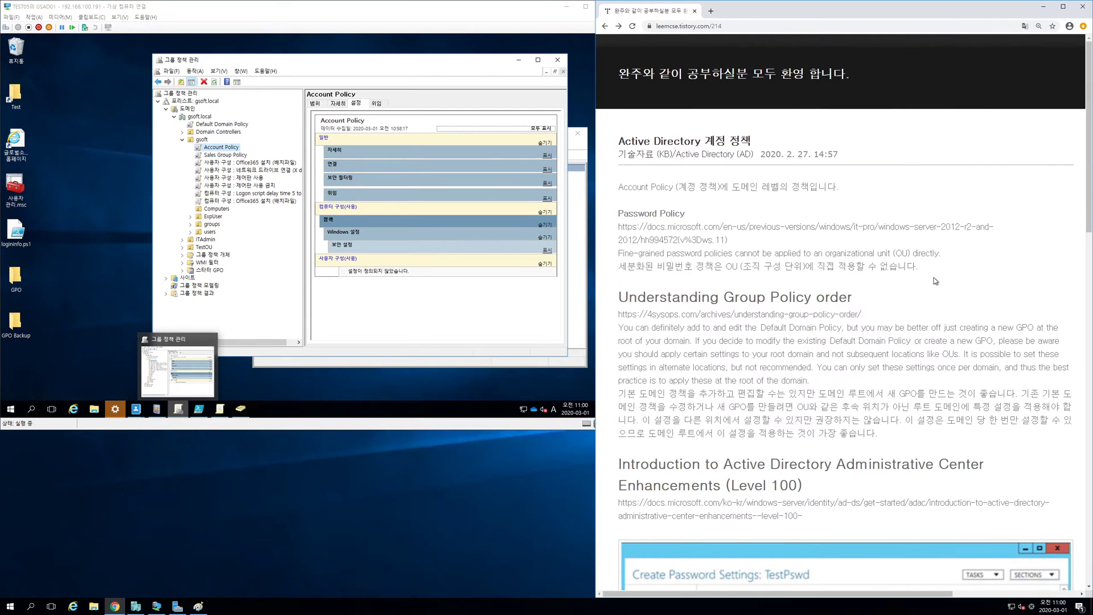
scroll(934, 250, down, 5)
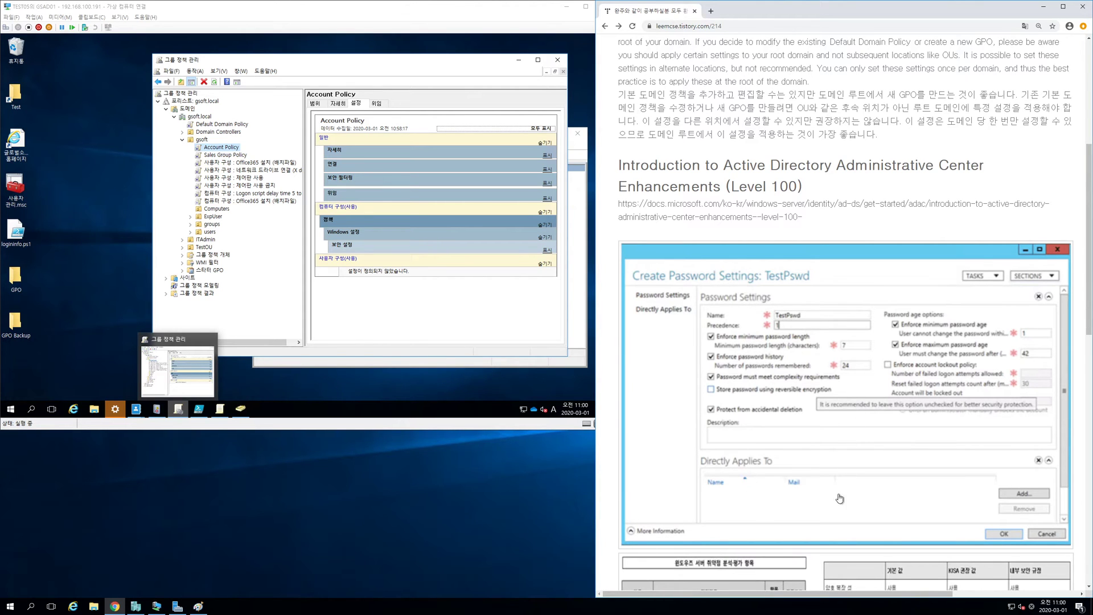
scroll(804, 393, up, 5)
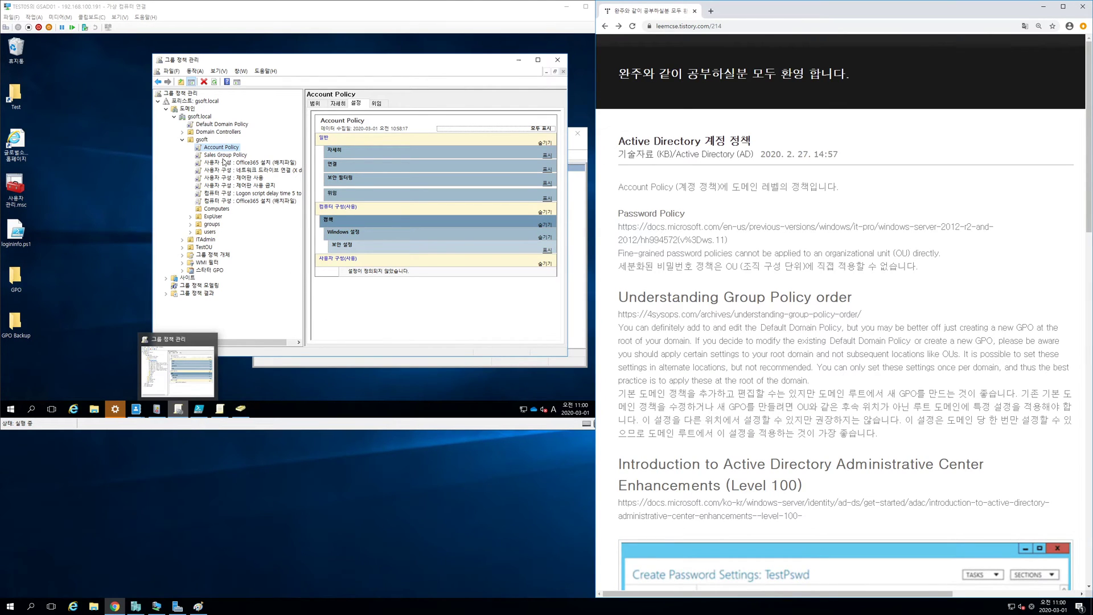
click(366, 389)
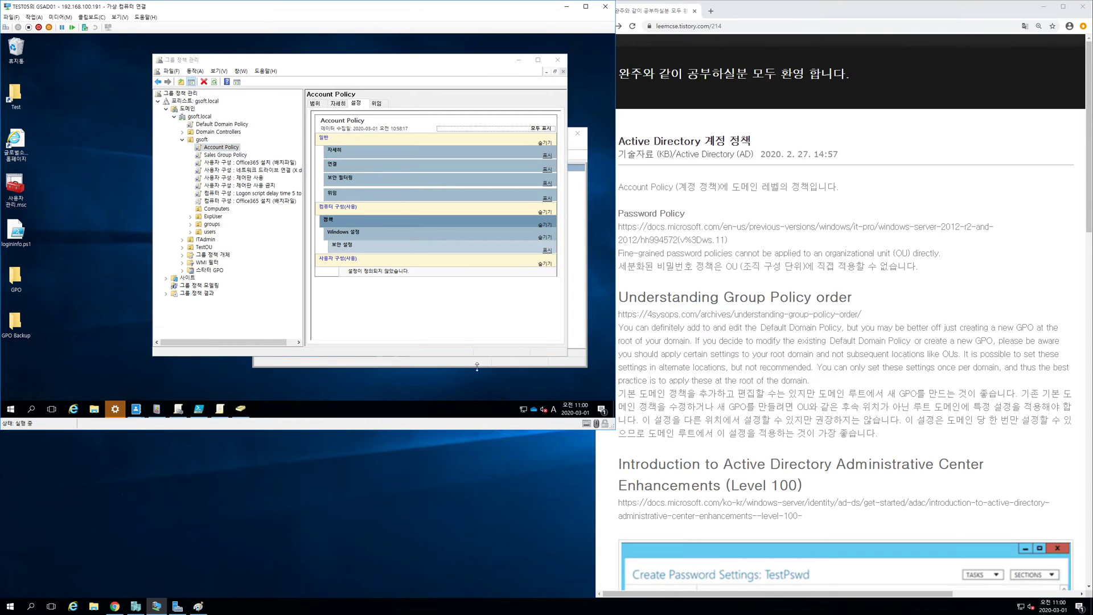
click(801, 321)
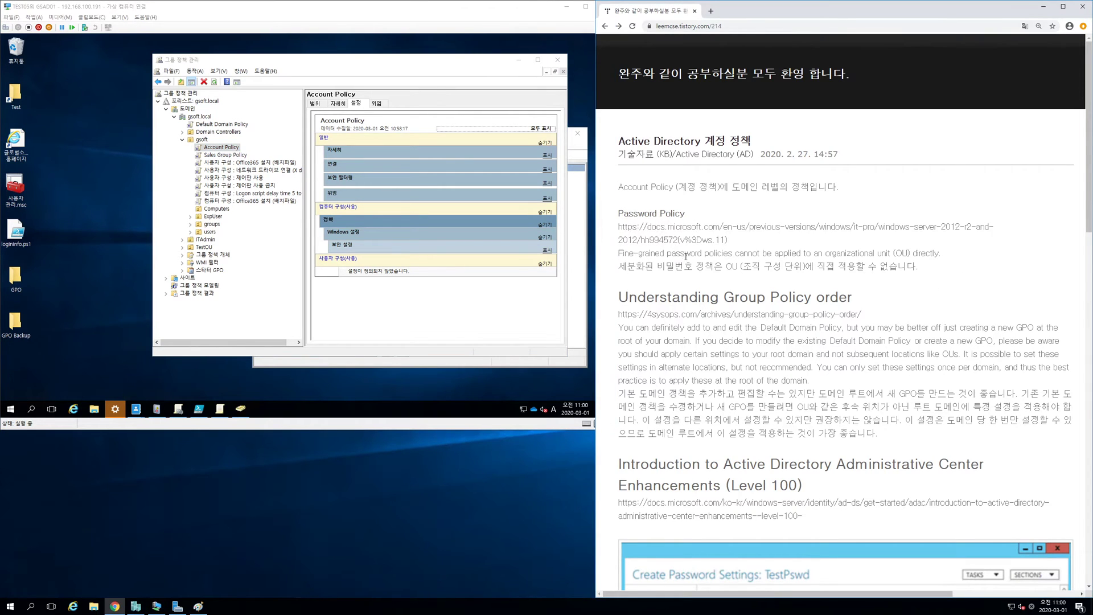
drag(627, 266, 717, 266)
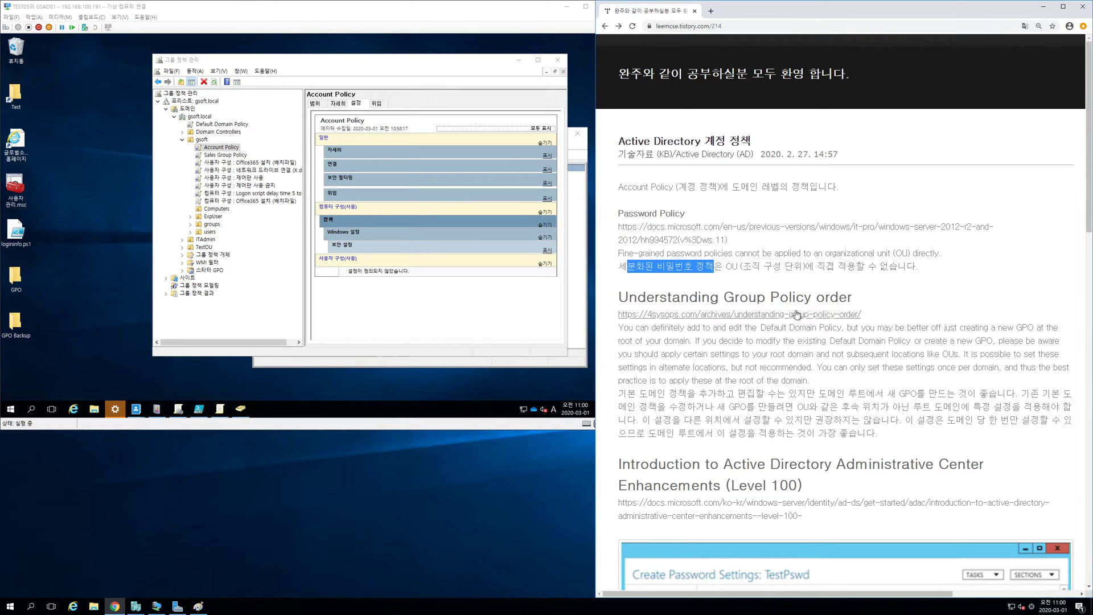
click(741, 280)
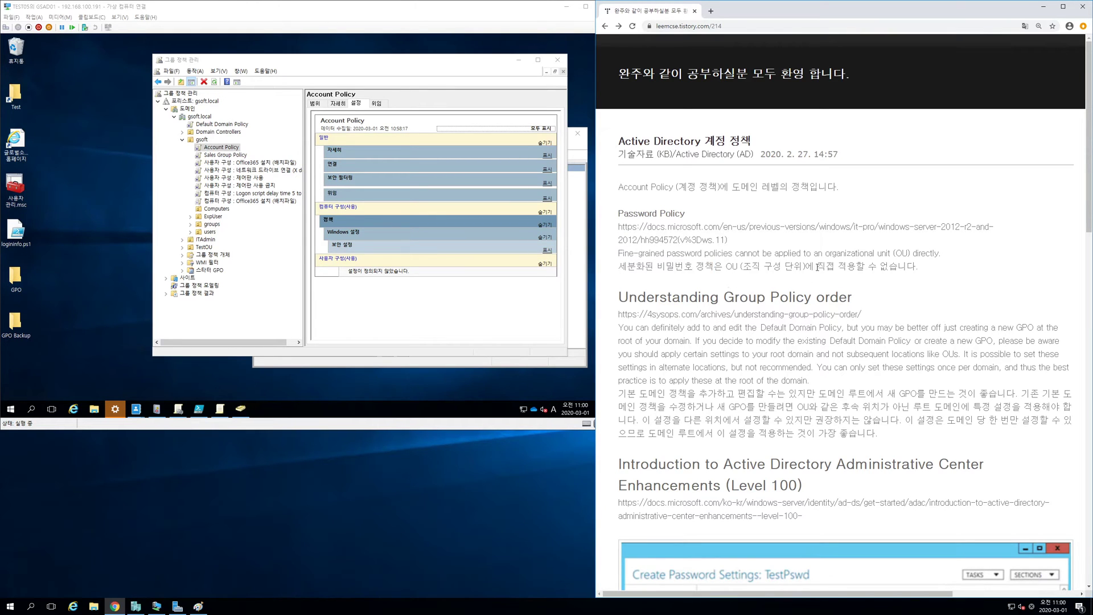
drag(818, 267, 919, 267)
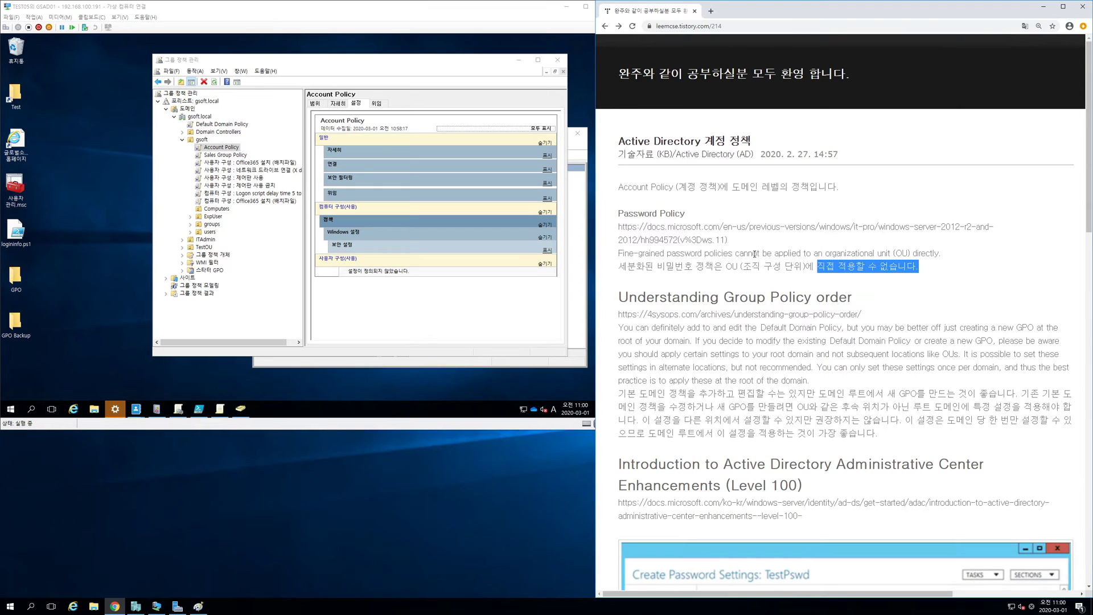
Open the linked Microsoft Docs Password Policy article, highlight the sentence on applying fine-grained policies to an OU, and return to the blog post.
click(726, 230)
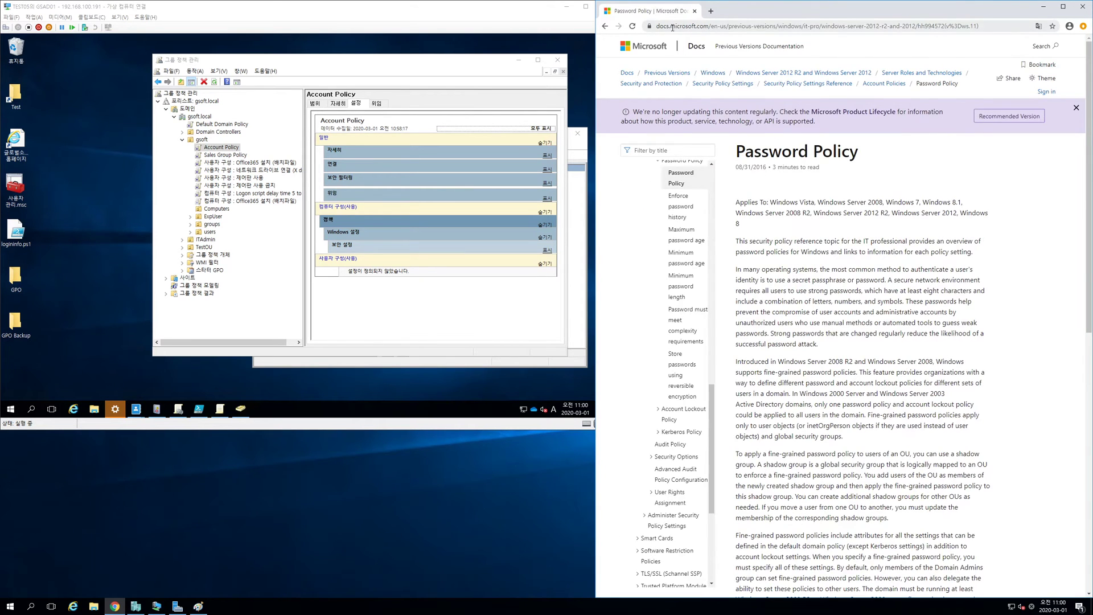
scroll(903, 269, down, 5)
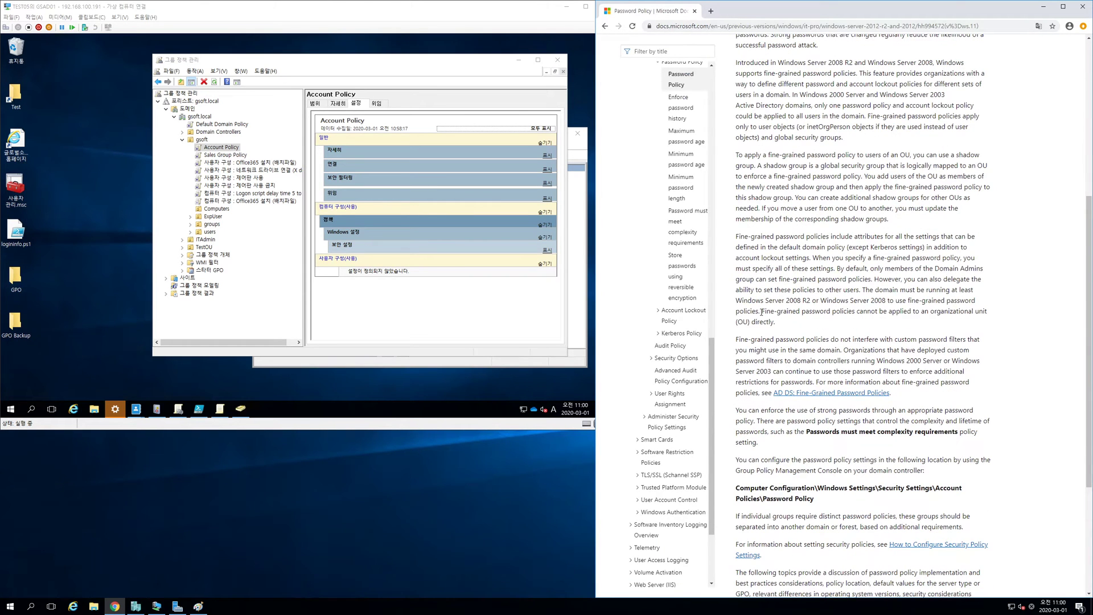
drag(762, 312, 788, 325)
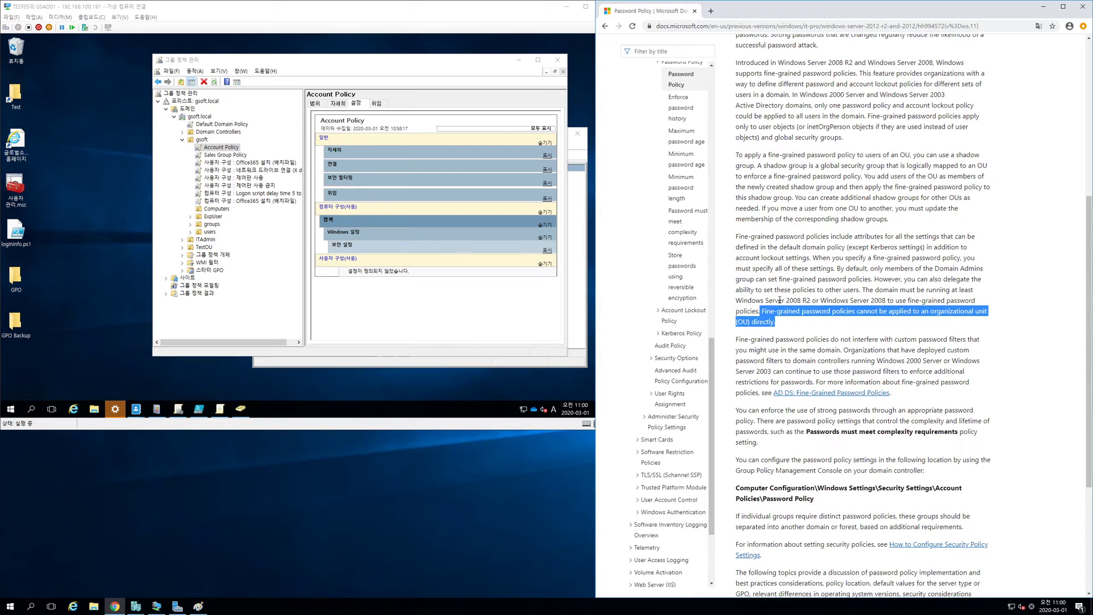
click(605, 27)
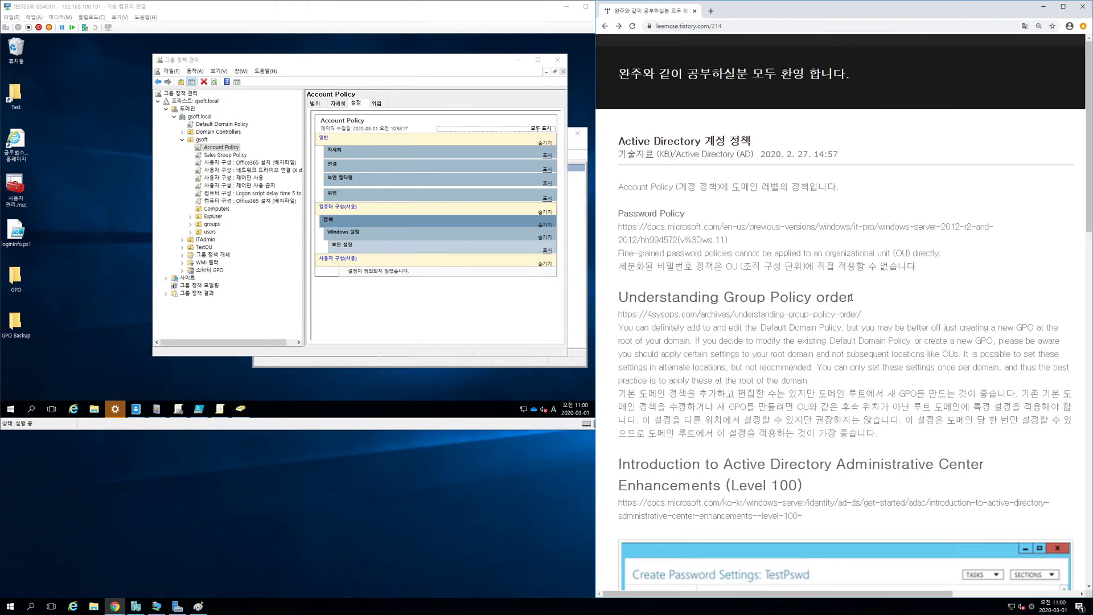
Review the blog's Understanding Group Policy order section, highlighting its Korean guidance on domain-root settings and the fine-grained password policy phrase above it.
drag(638, 297, 848, 299)
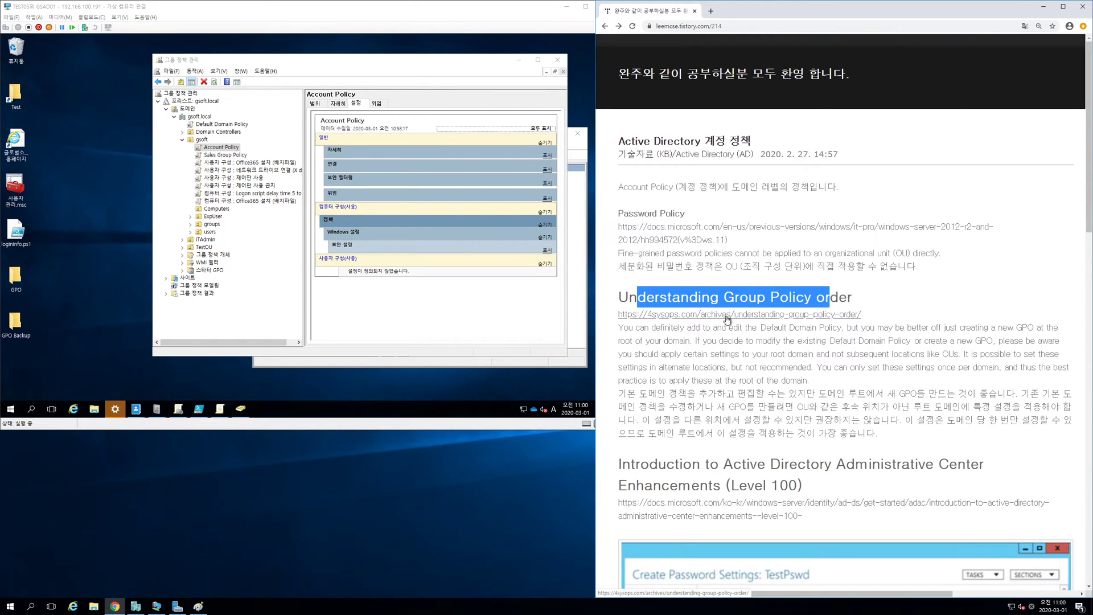
drag(618, 394, 832, 391)
click(885, 405)
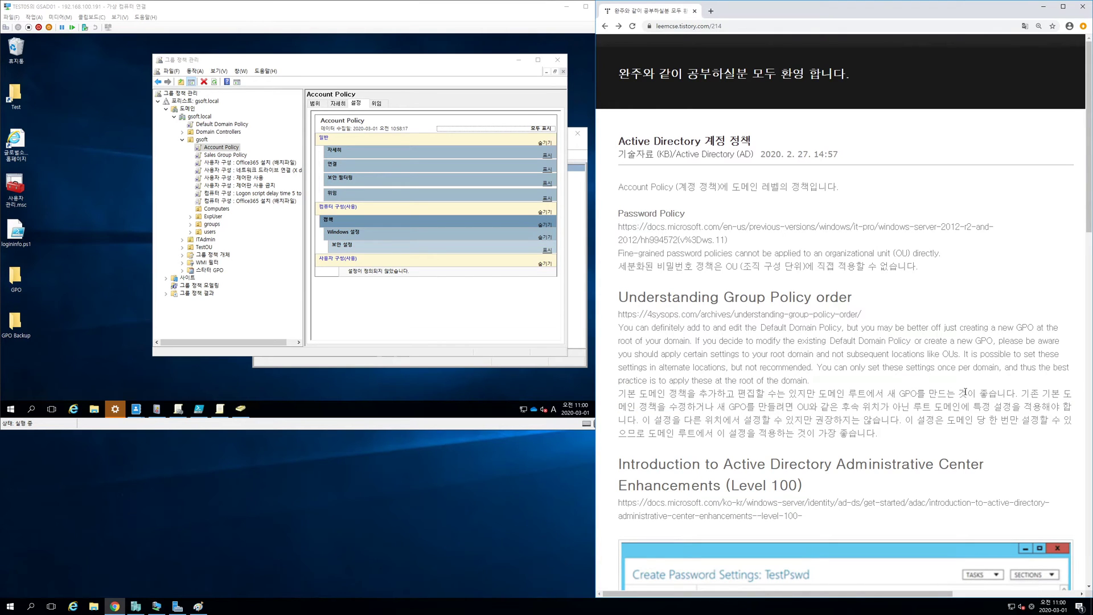
drag(874, 430, 627, 419)
scroll(817, 317, down, 2)
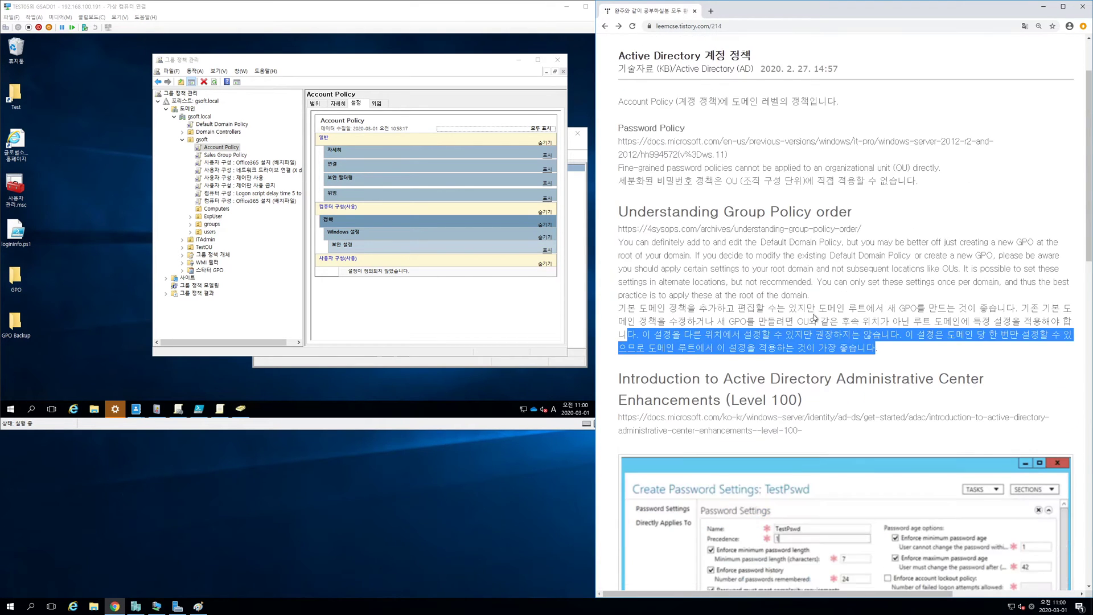
drag(627, 181, 714, 181)
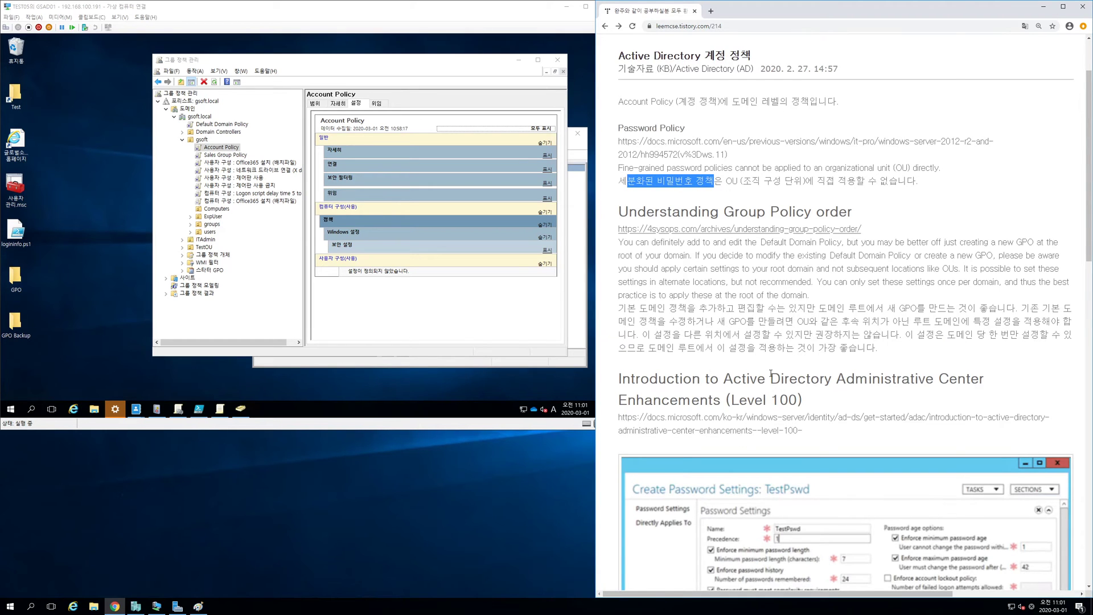
Open the linked Active Directory Administrative Center Enhancements article and find its fine-grained password policy section and the procedure for creating a new policy.
scroll(746, 393, down, 2)
click(768, 294)
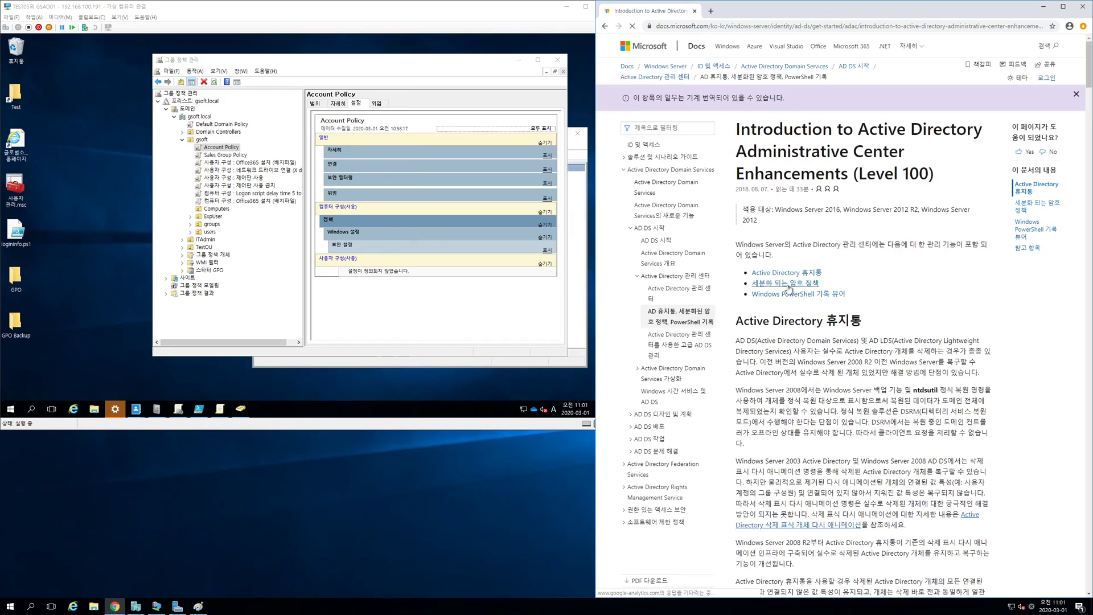
scroll(839, 269, down, 2)
scroll(839, 269, down, 15)
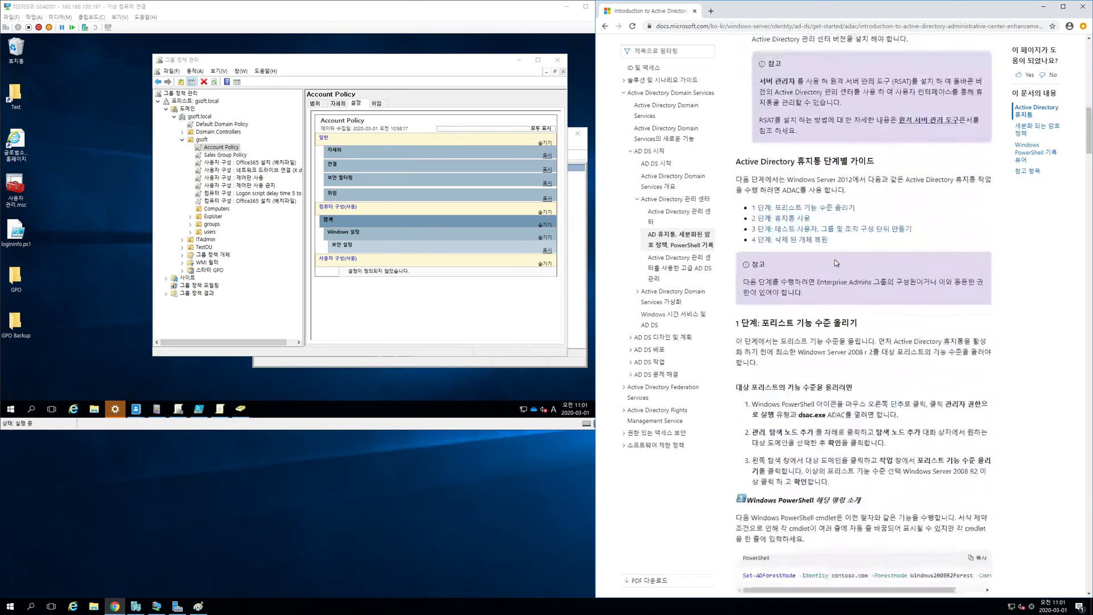
scroll(835, 261, down, 10)
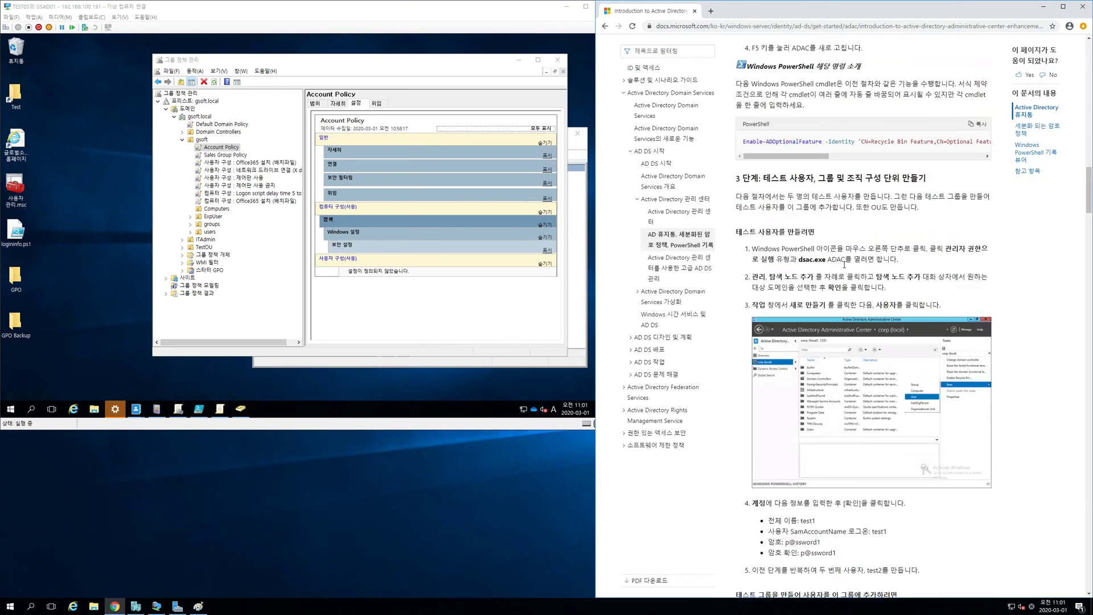
scroll(845, 264, down, 10)
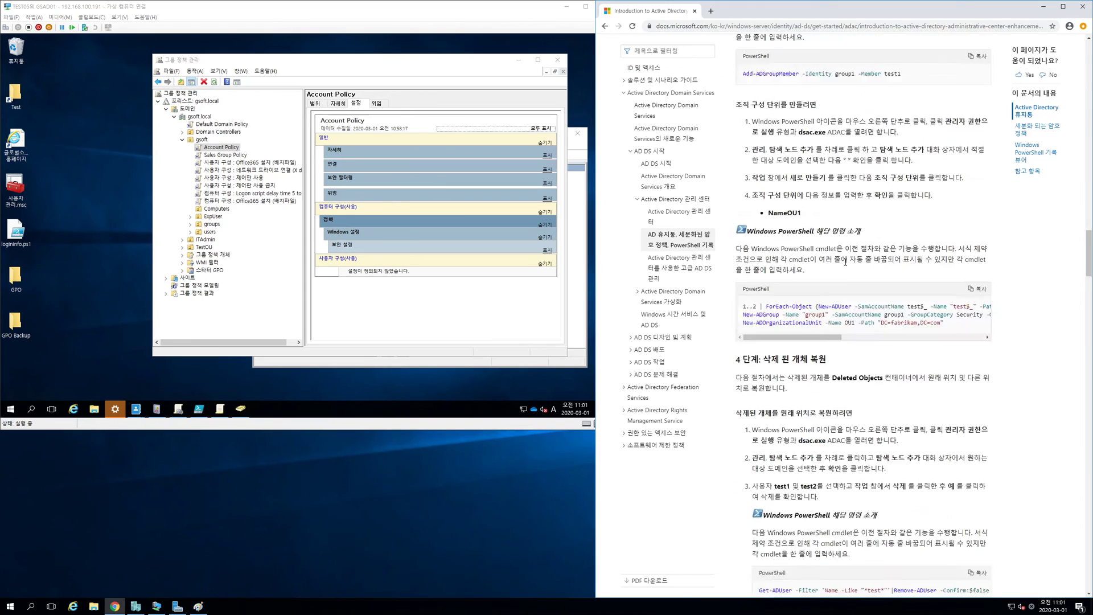
scroll(845, 267, down, 12)
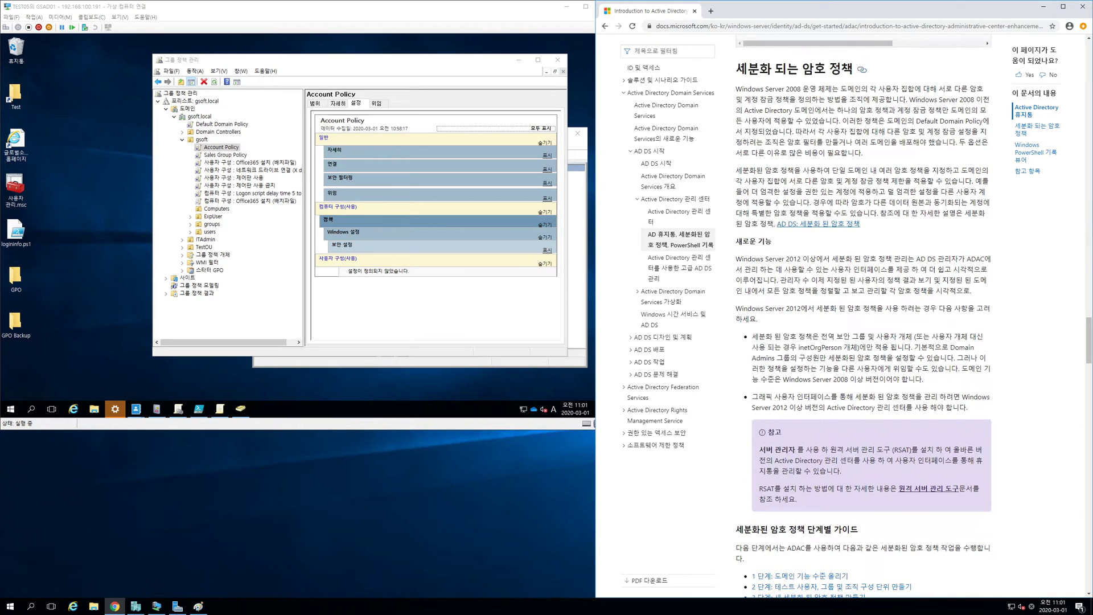
drag(746, 68, 848, 68)
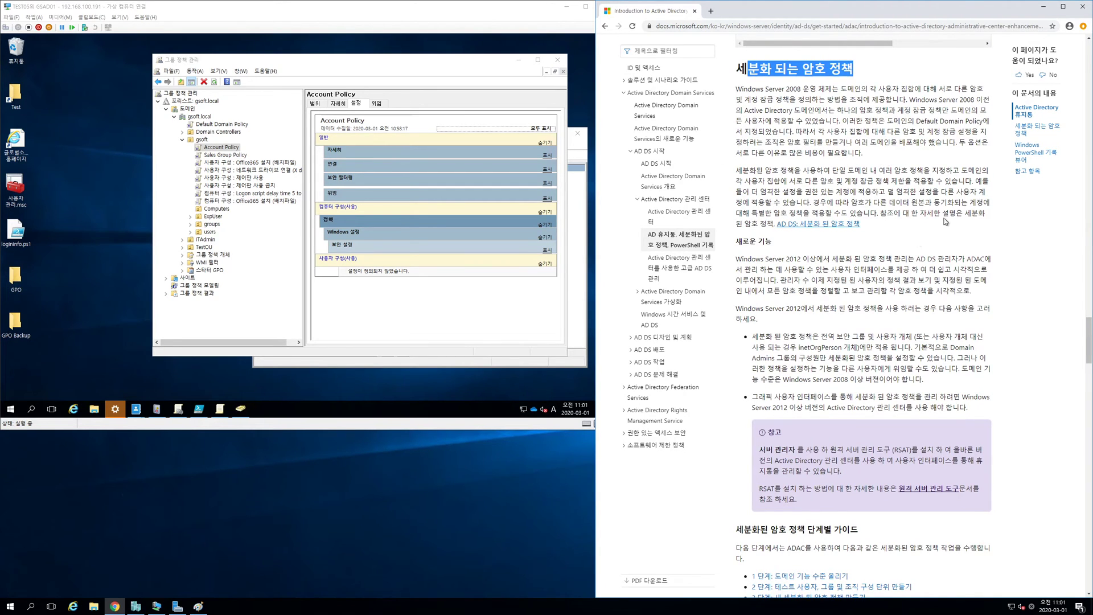
scroll(945, 221, down, 20)
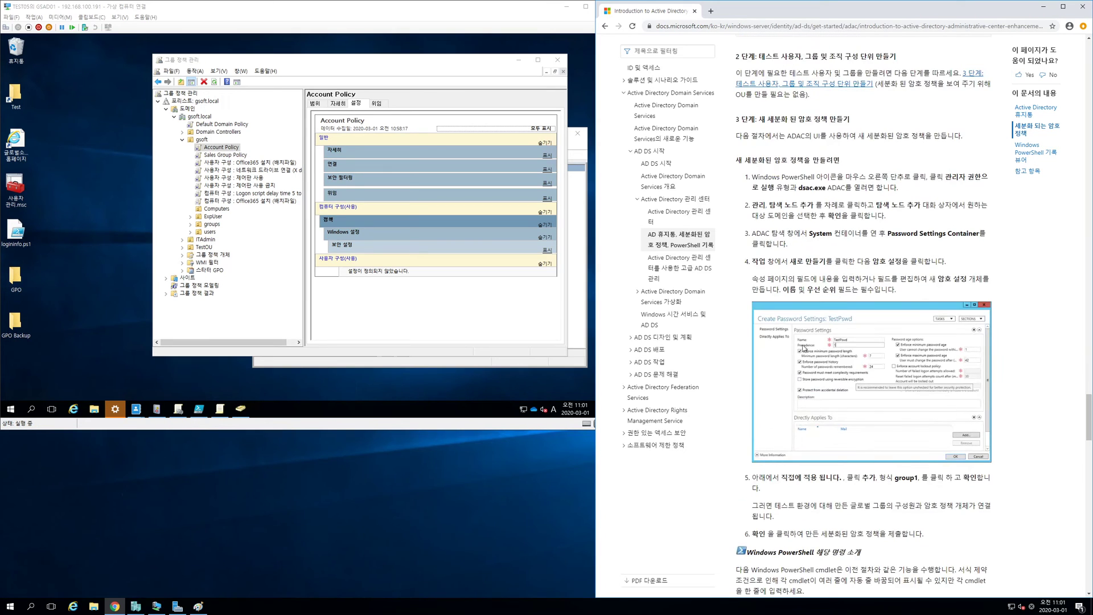
Switch to the domain controller's remote session and run dsac.exe to open Active Directory Administrative Center.
right_click(10, 409)
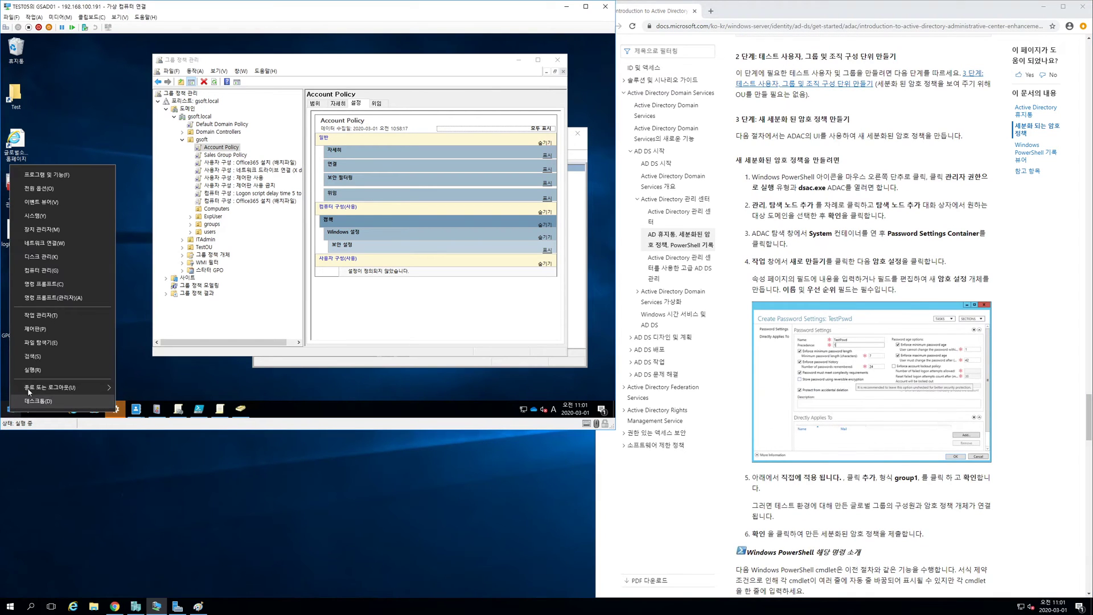
click(37, 370)
text(d)
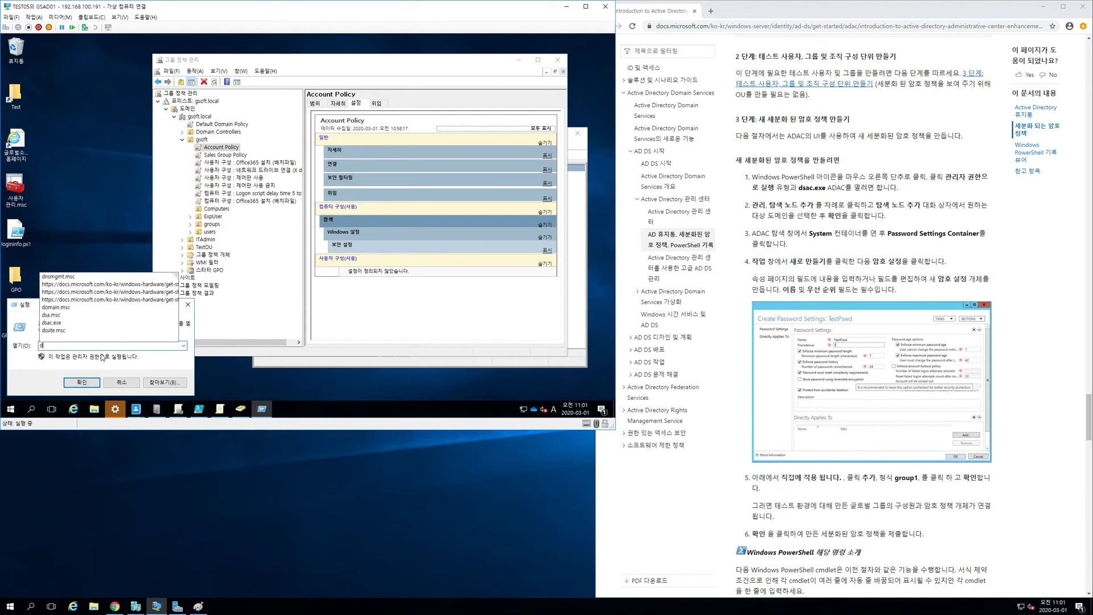
text(sac)
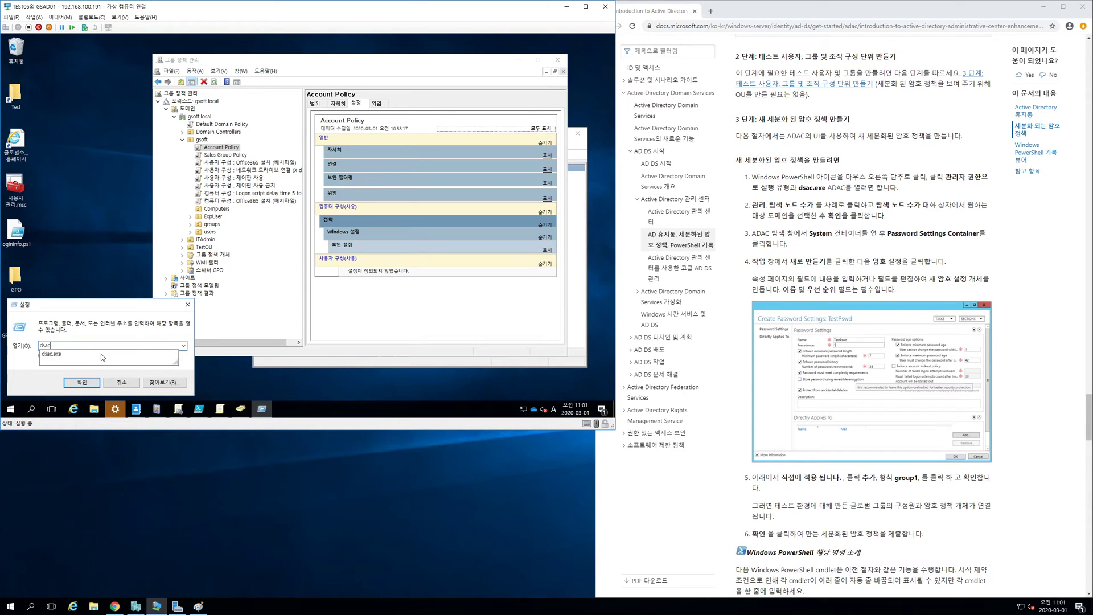
text(.exe)
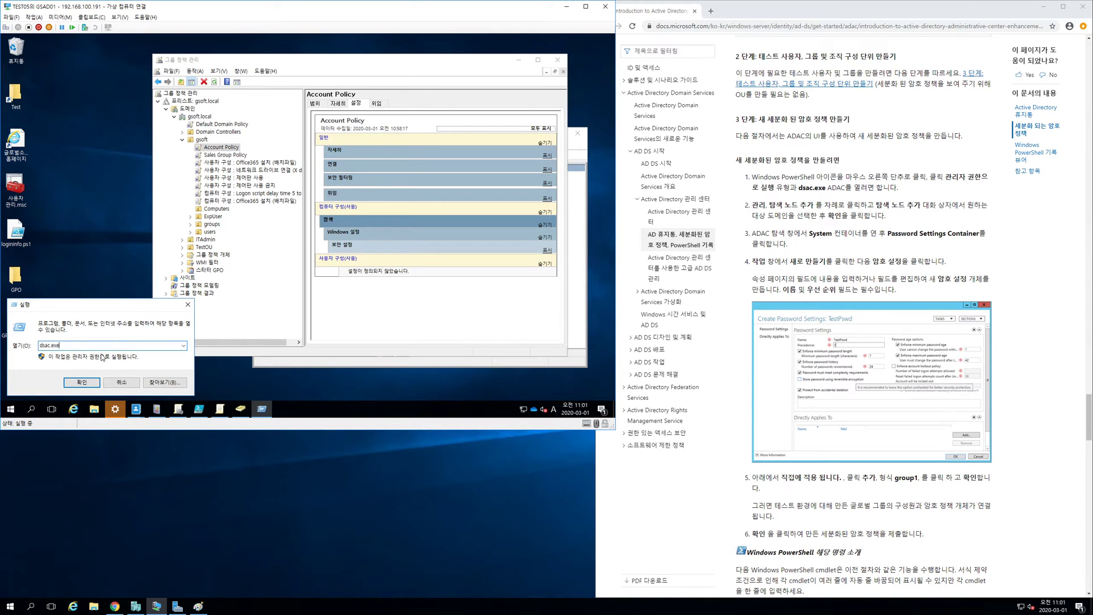
key(Return)
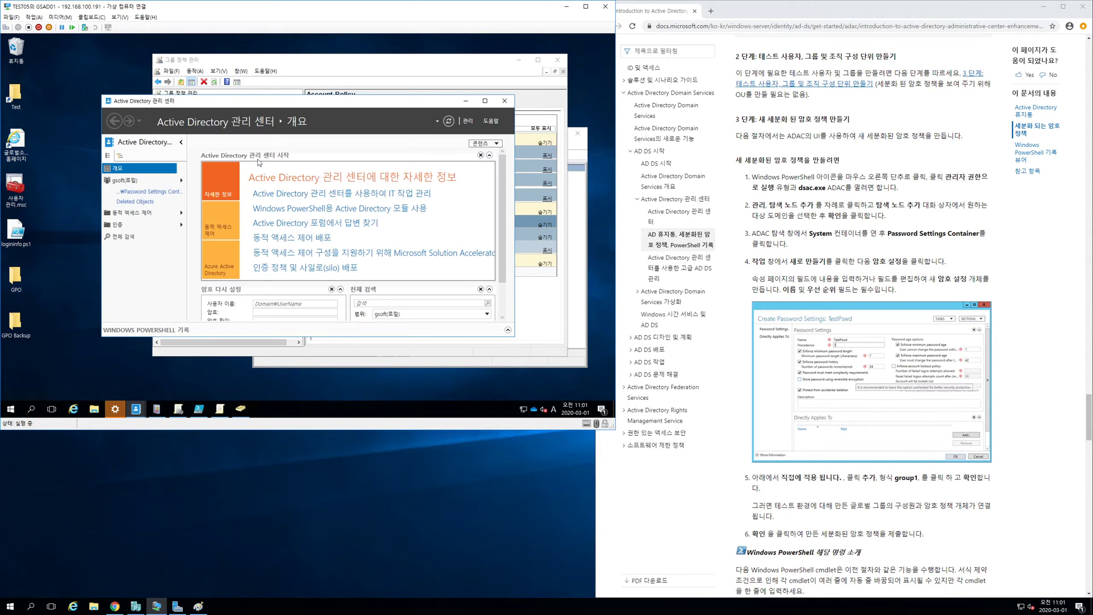
Open the Password Settings Container under gsoft (local) > System and examine its location in the domain's container tree.
click(137, 203)
click(150, 193)
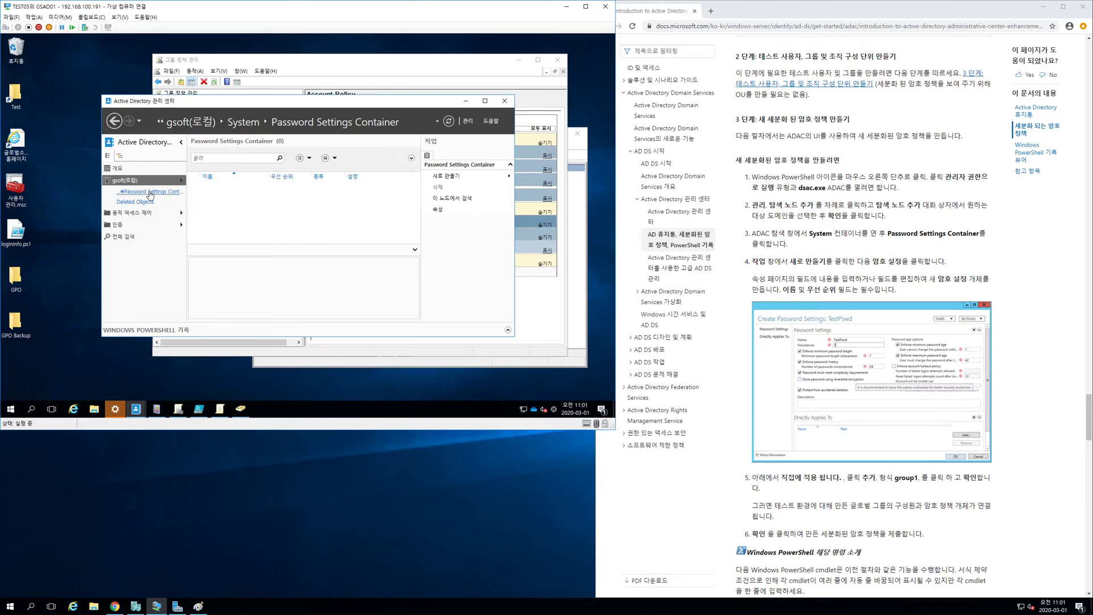
click(181, 181)
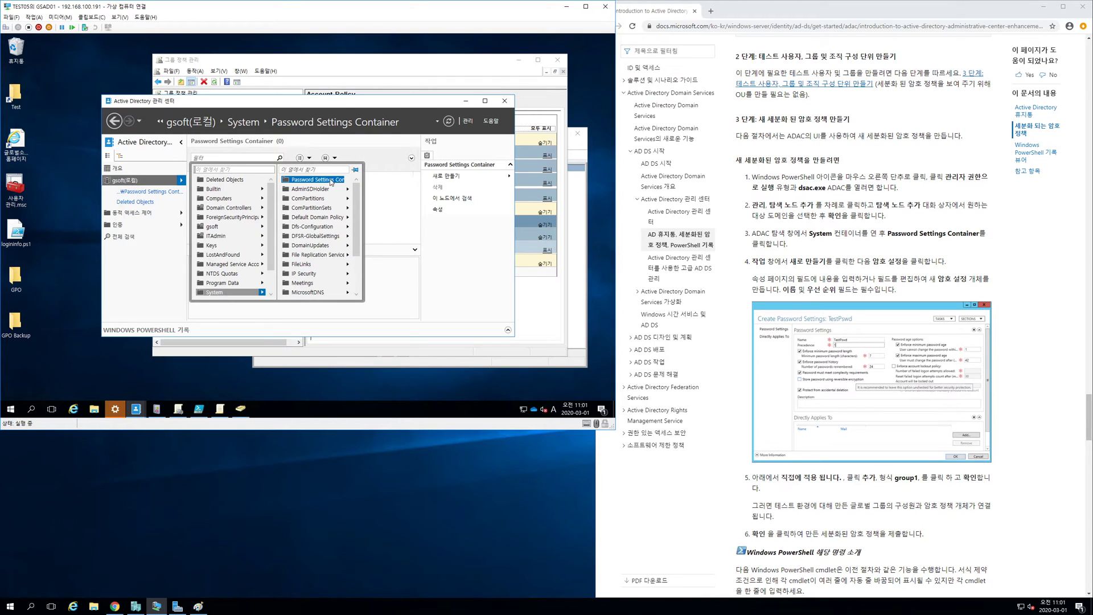
click(472, 260)
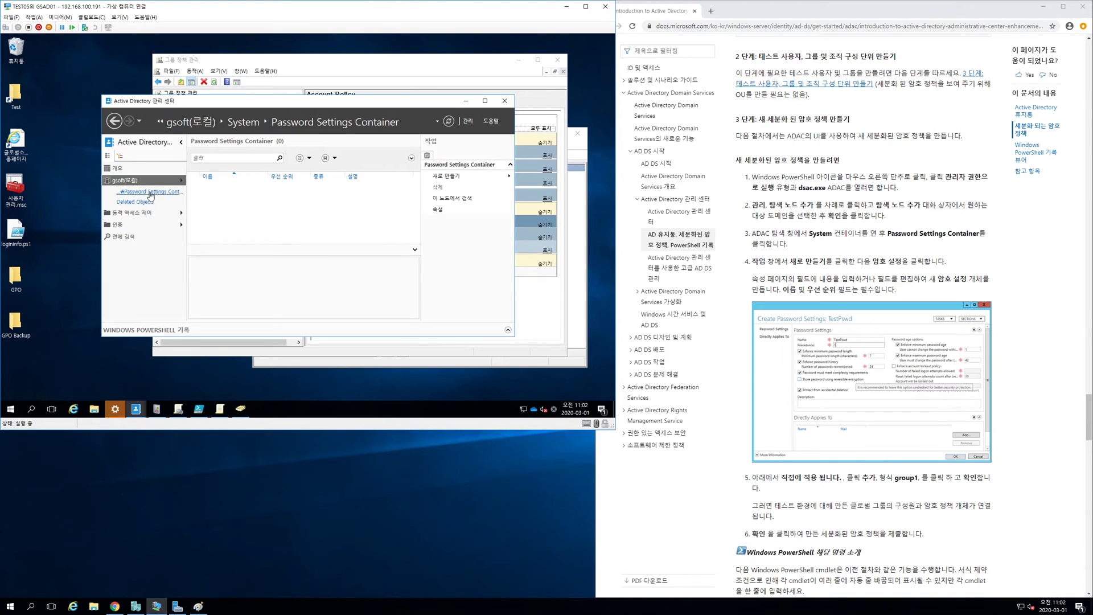
Open a new password settings form, widen it to examine its options, and close it along with Active Directory Administrative Center.
click(454, 175)
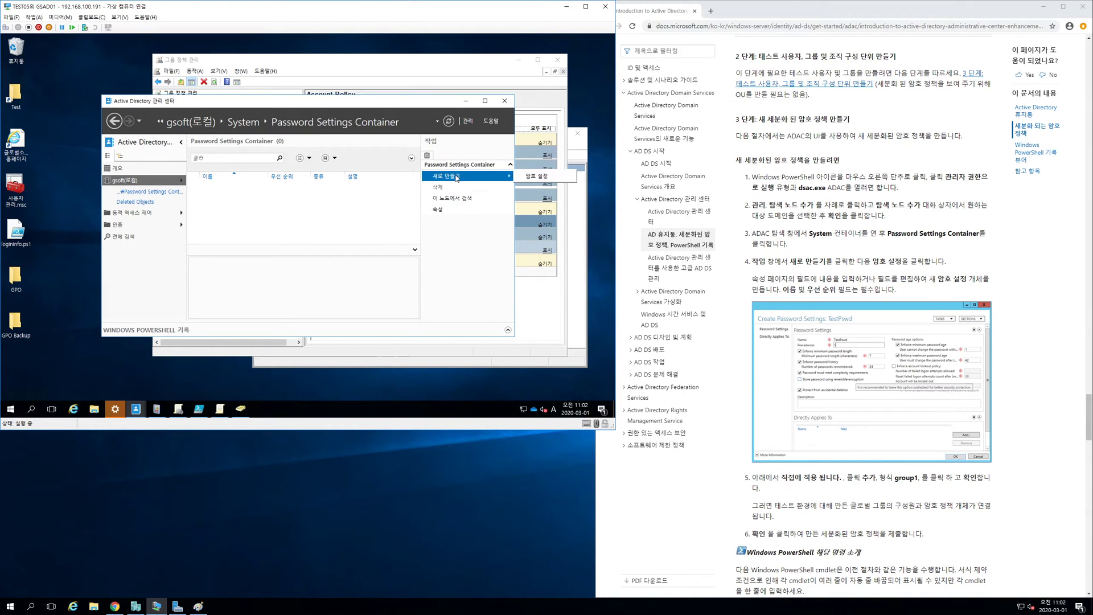
click(557, 178)
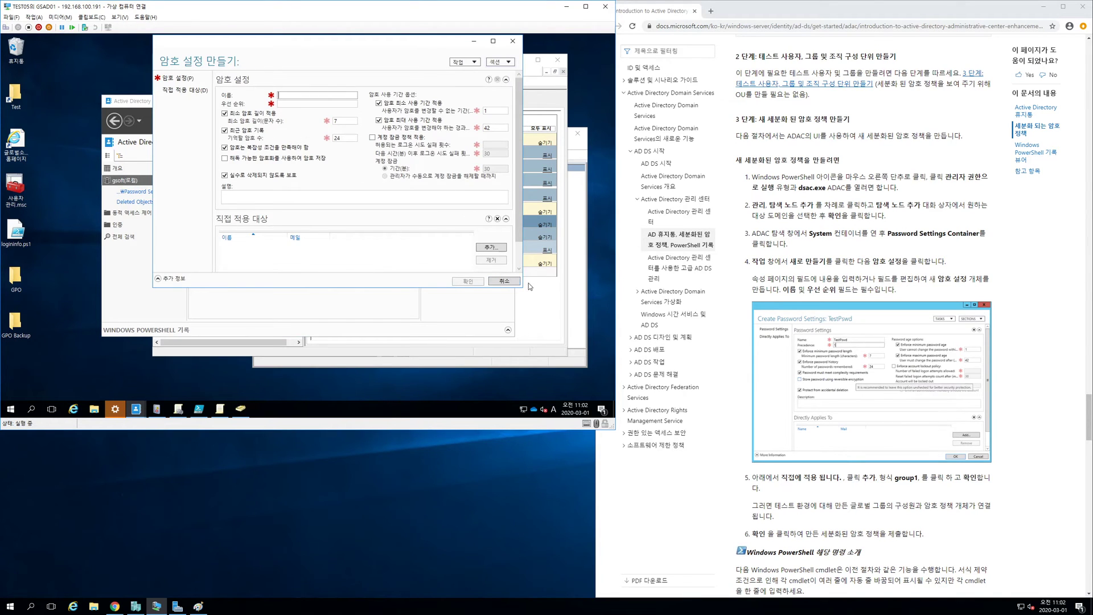
drag(522, 288, 571, 288)
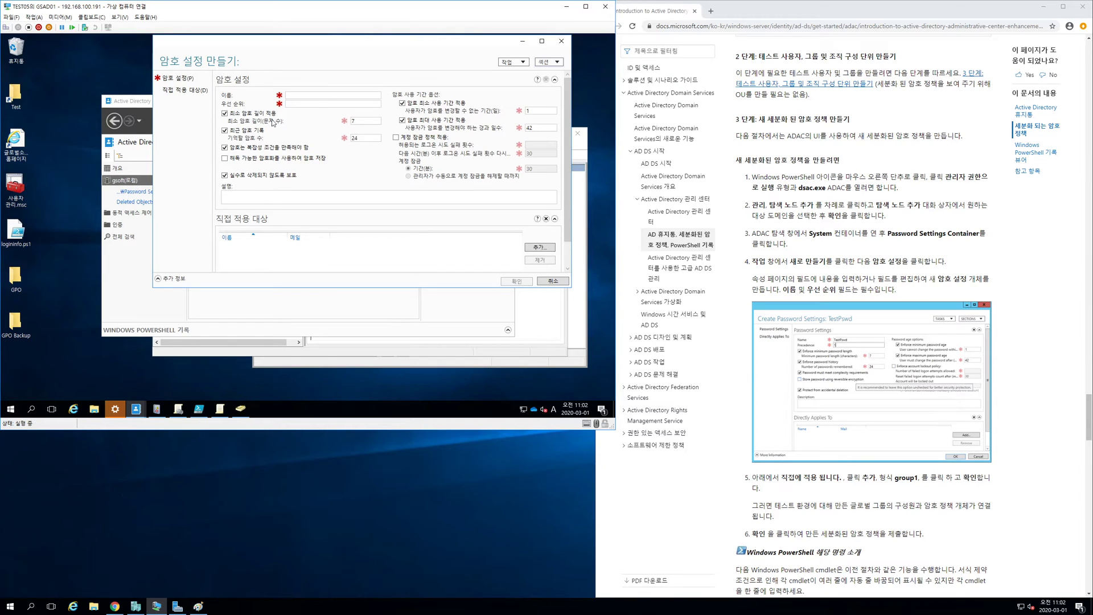
click(562, 42)
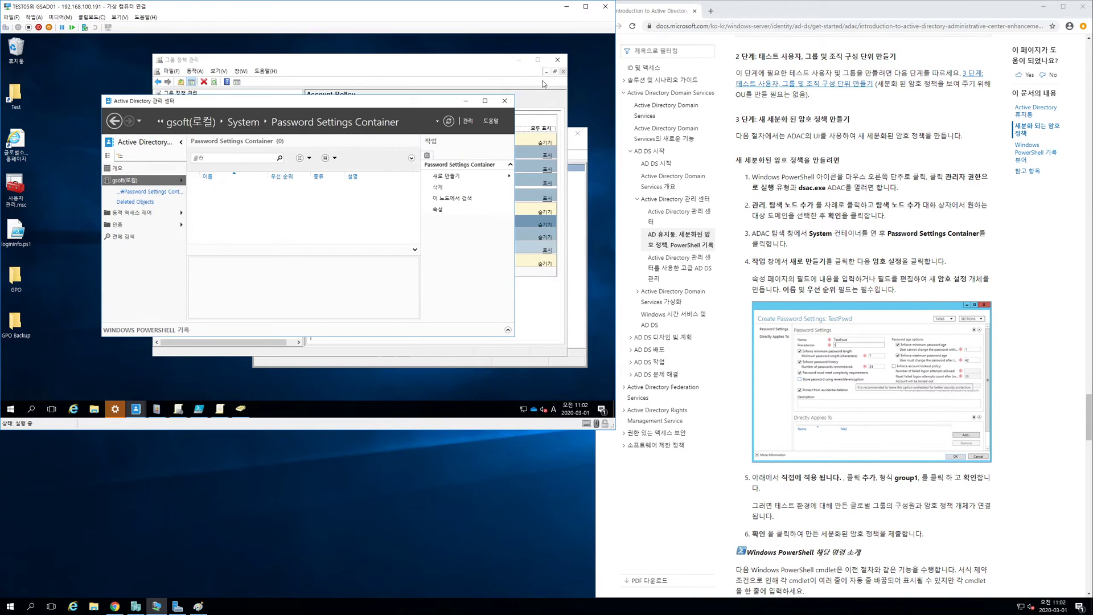
click(505, 102)
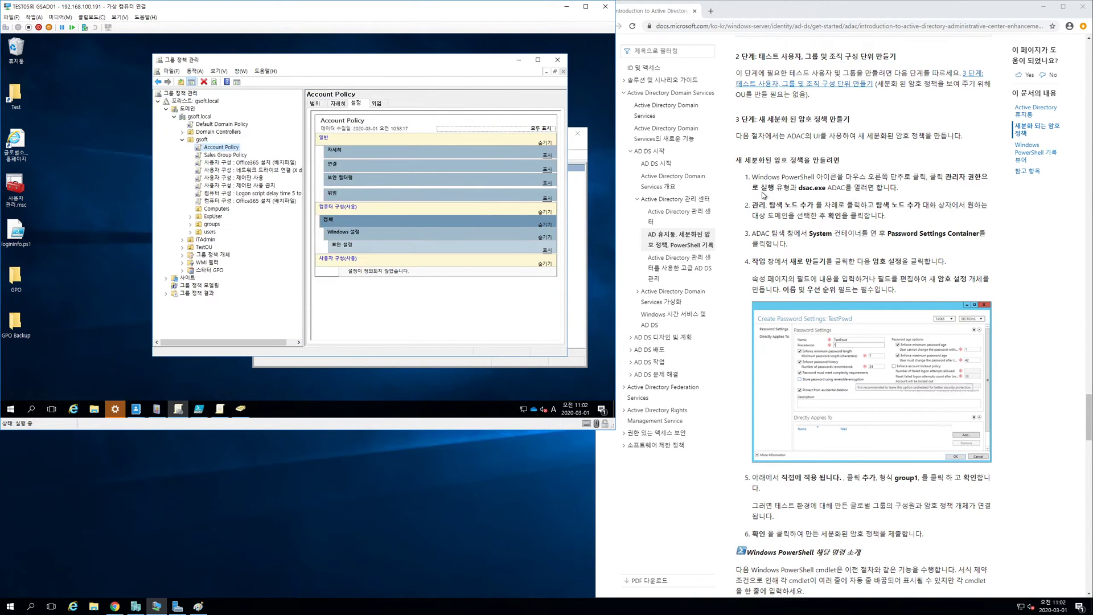
Return from the Microsoft Docs article to the blog post and review its Password Policy and Understanding Group Policy order sections.
click(737, 11)
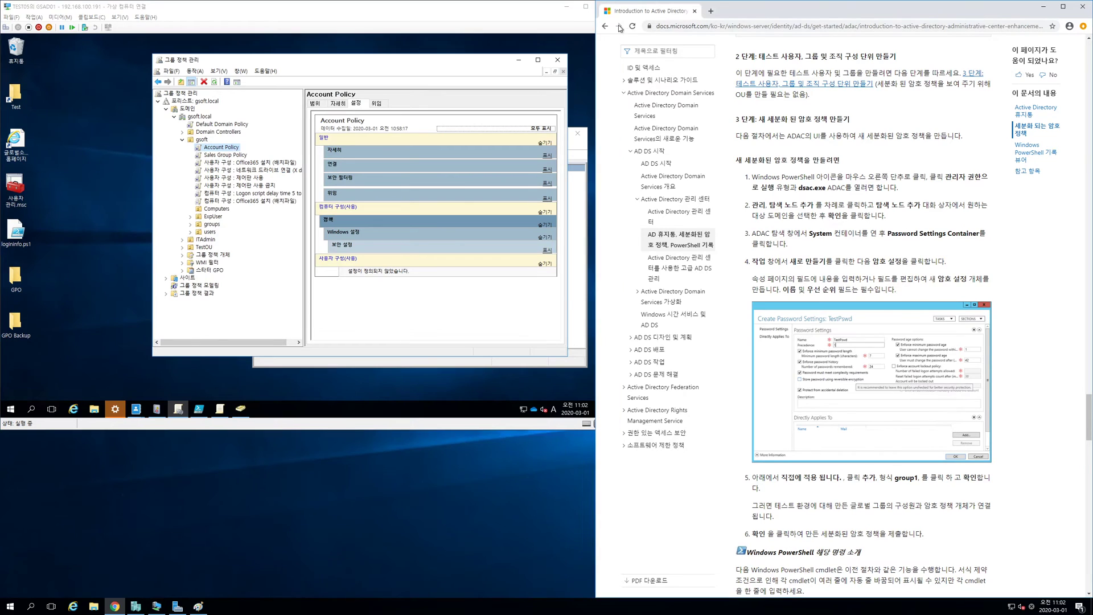
click(605, 26)
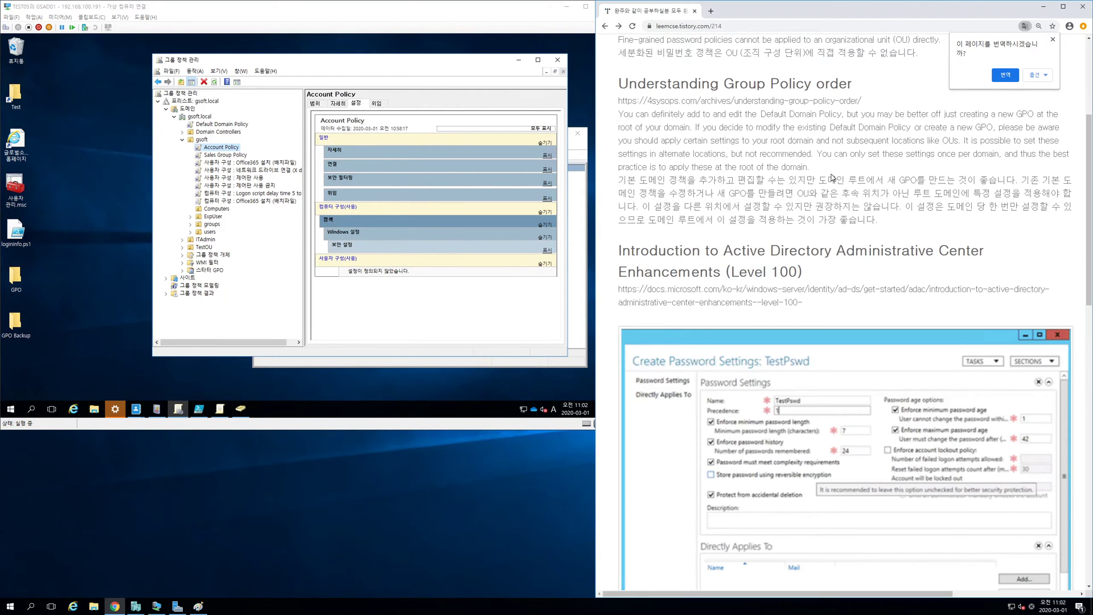
scroll(884, 178, up, 3)
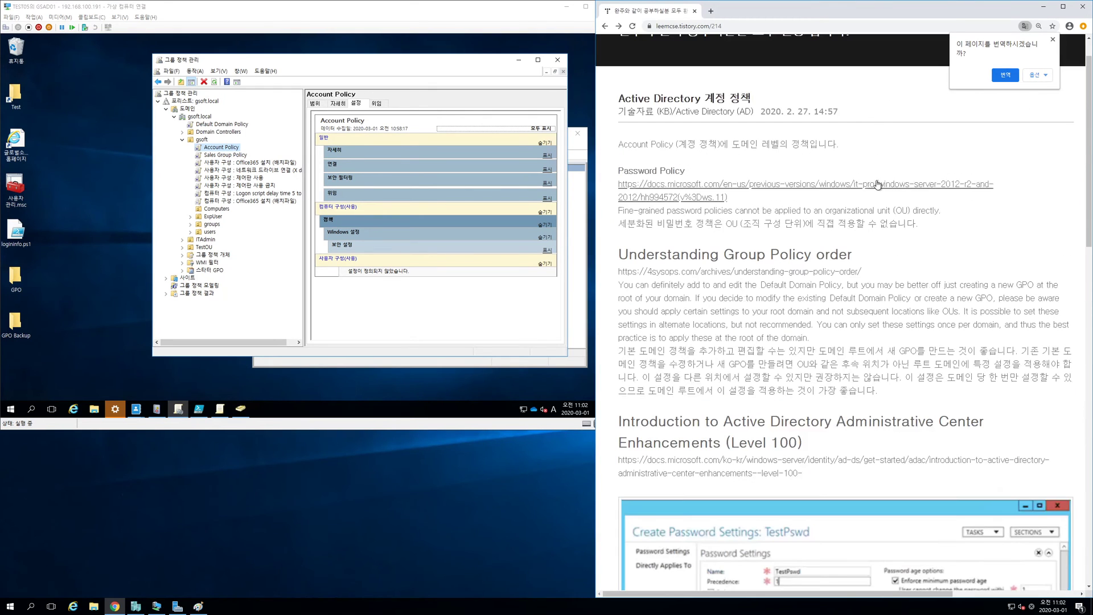
scroll(879, 183, down, 3)
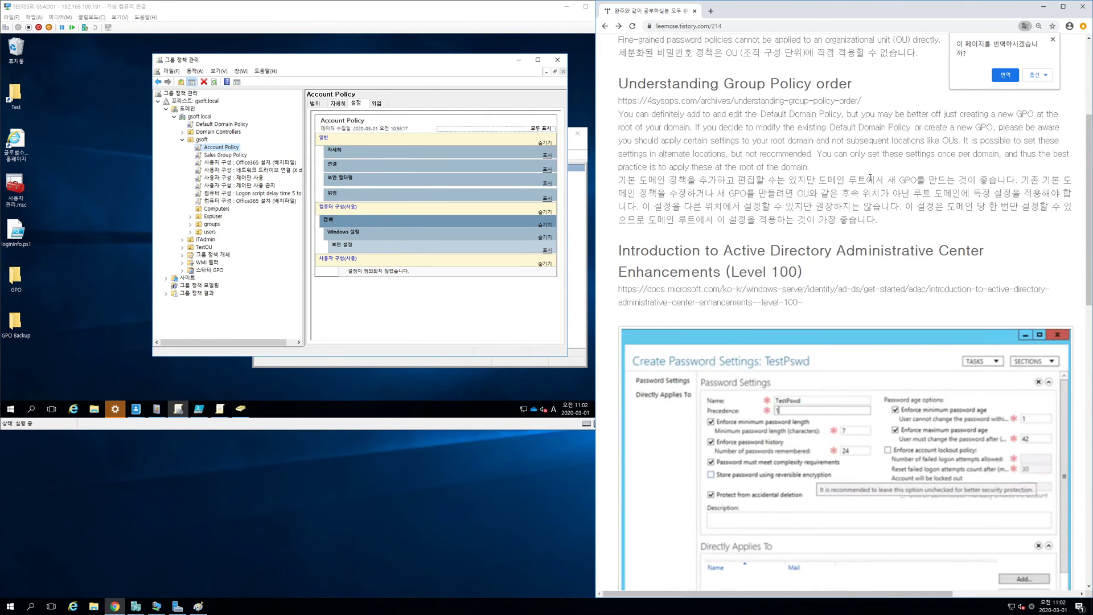
scroll(751, 333, up, 3)
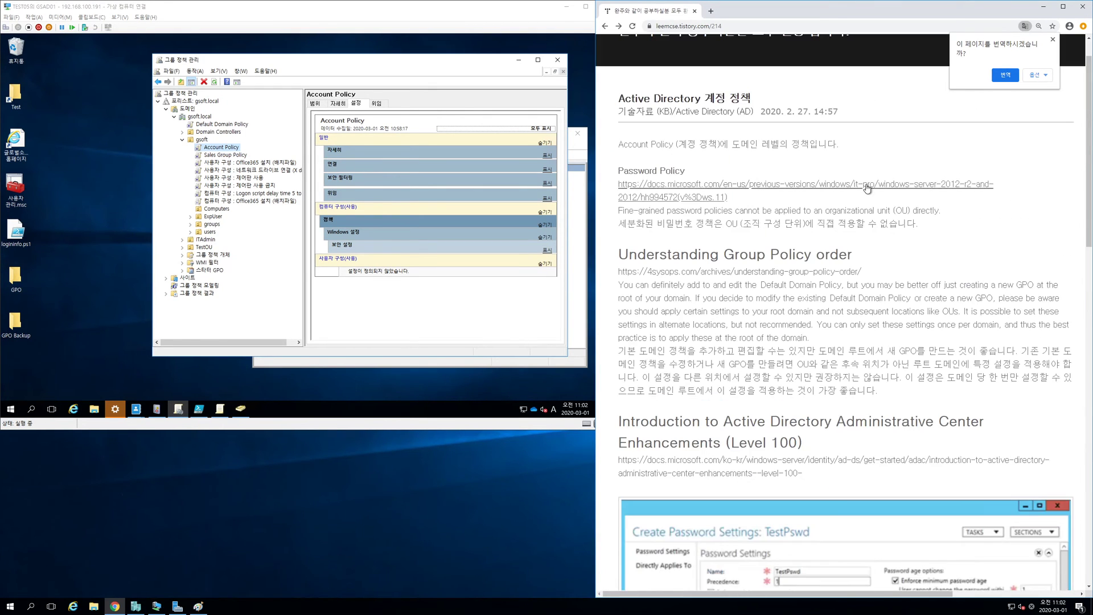
Switch to Group Policy Management and view the gsoft.local domain's linked GPOs and available actions.
click(361, 299)
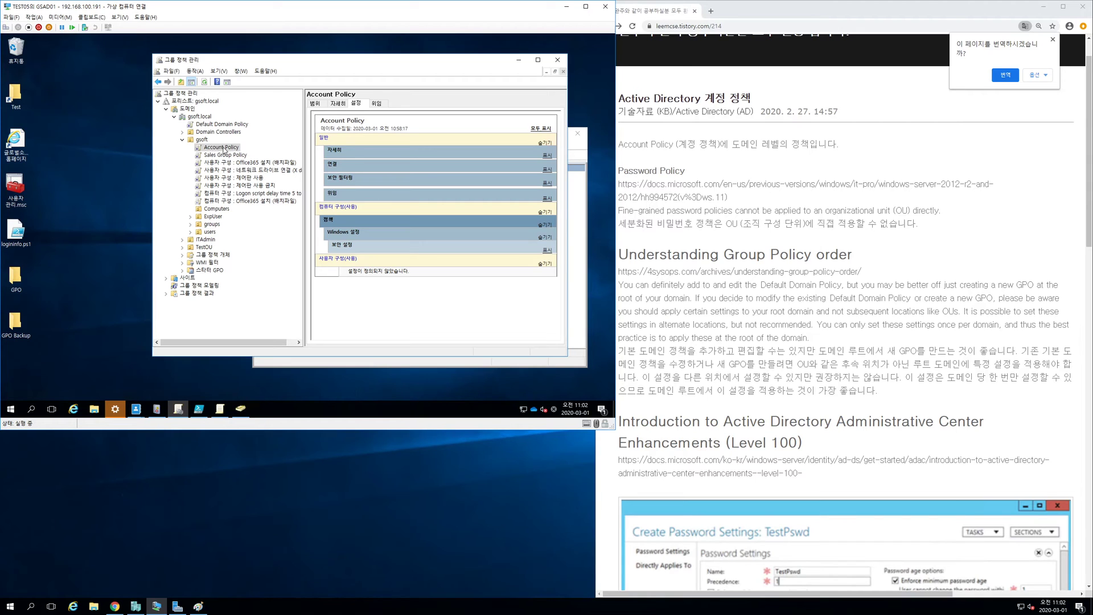
click(197, 117)
right_click(197, 117)
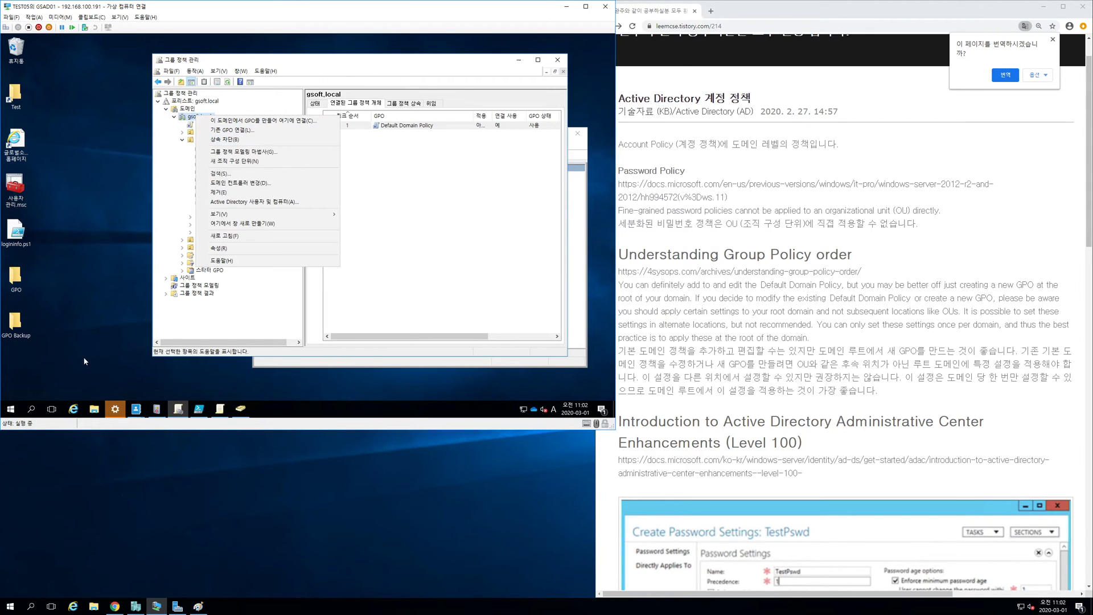
Run dsac.exe again and open the Password Settings Container of the gsoft domain.
right_click(12, 411)
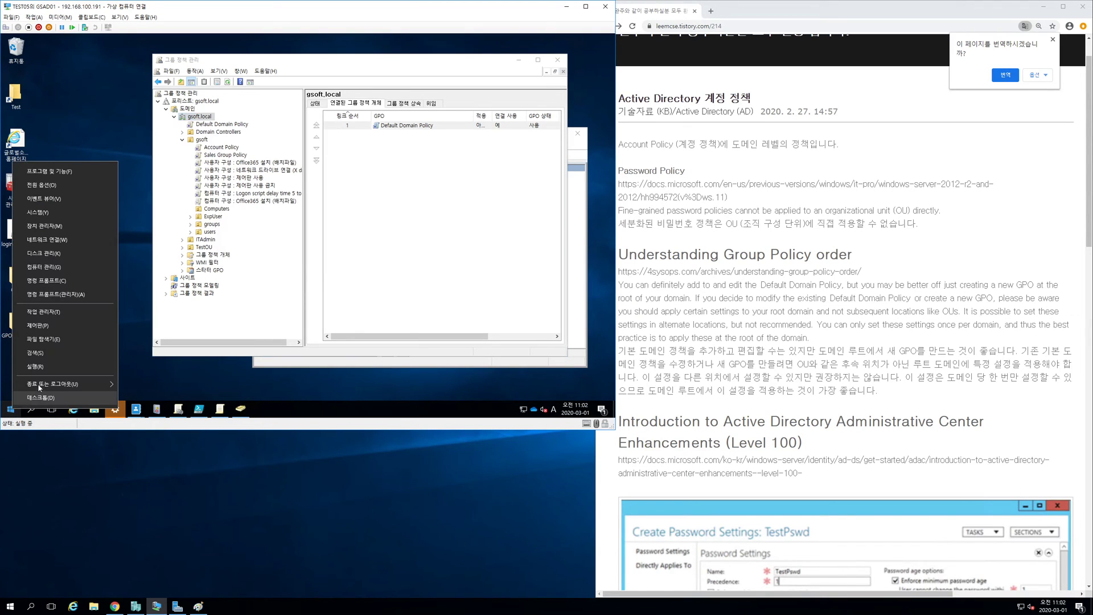
click(46, 367)
text(dsac)
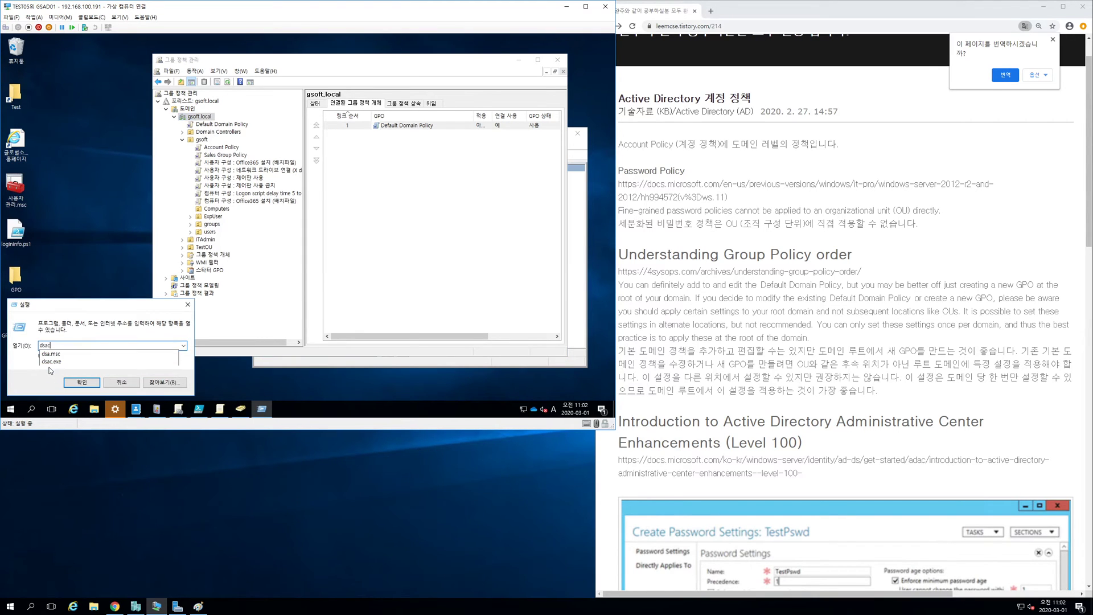
text(exe)
key(Return)
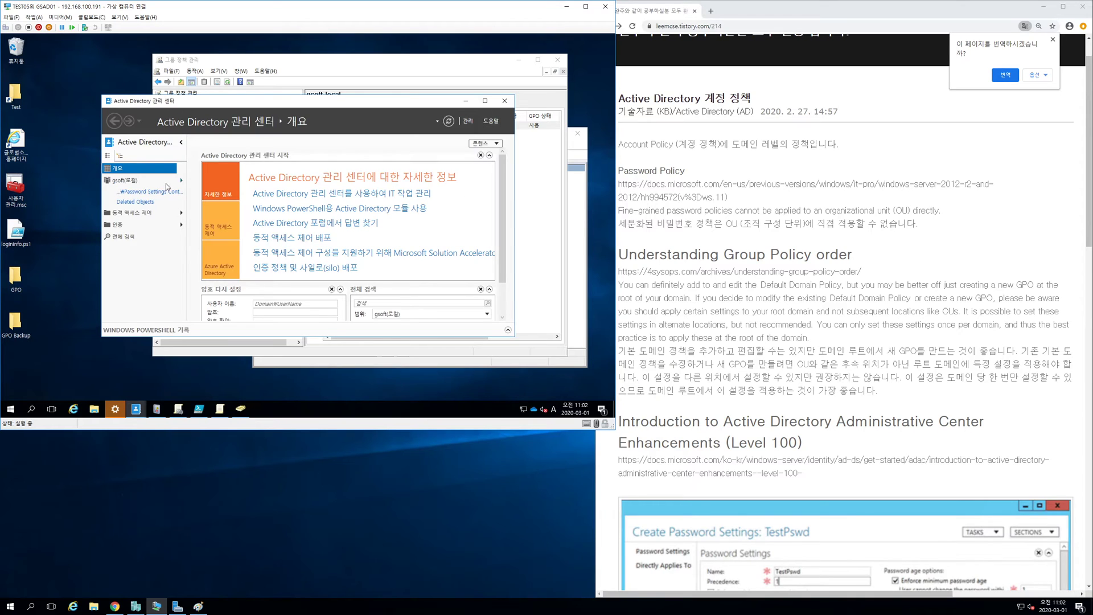
click(148, 192)
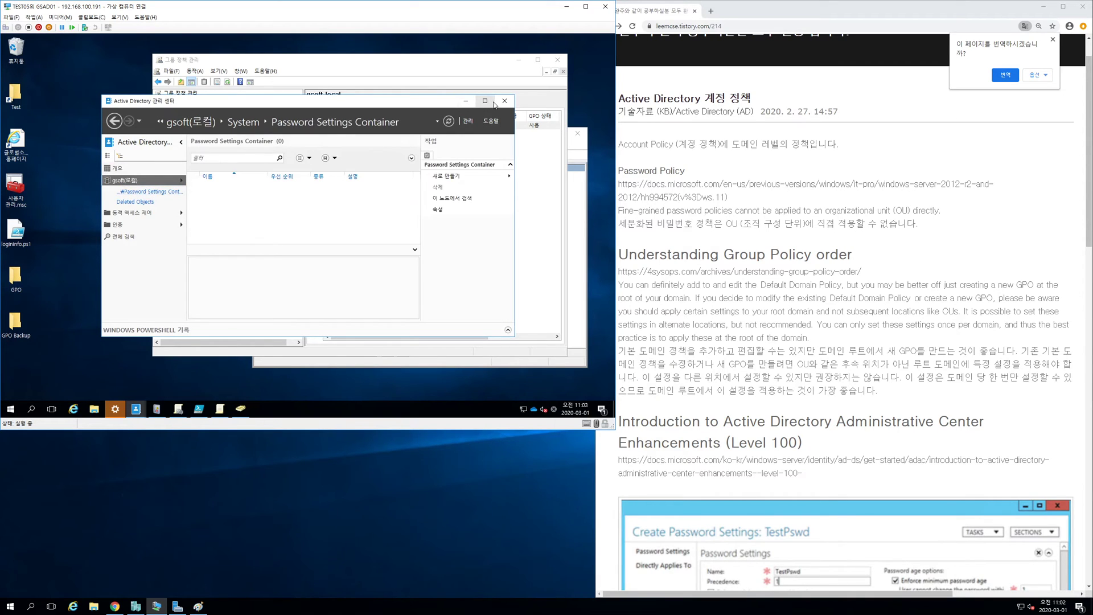
Open a new password settings form and view the standard and advanced user or group selection for its direct application targets.
mouse_move(501, 176)
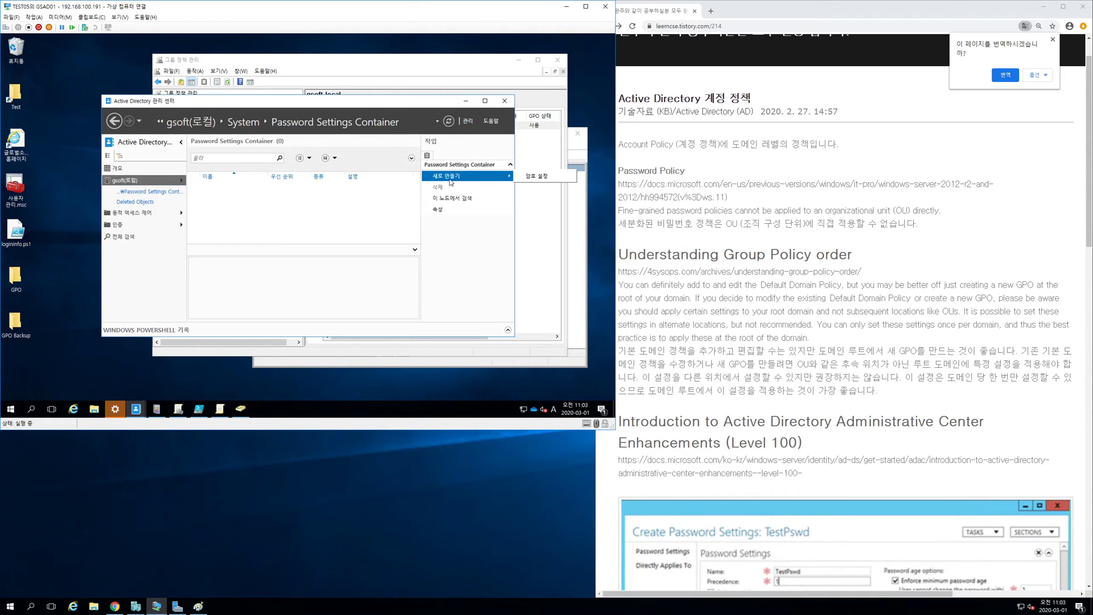
click(542, 177)
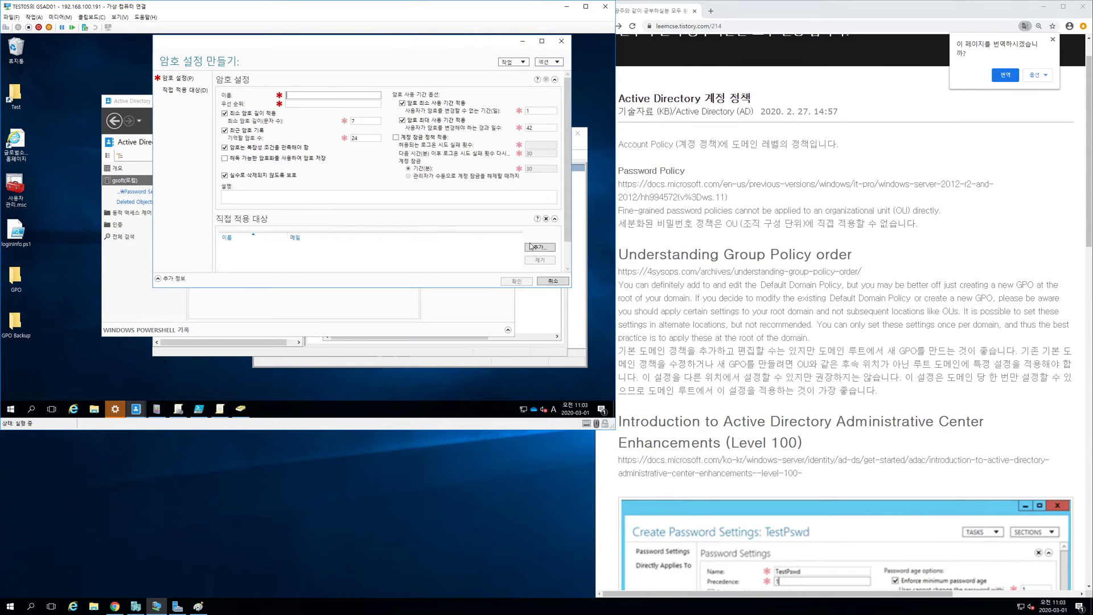
click(532, 247)
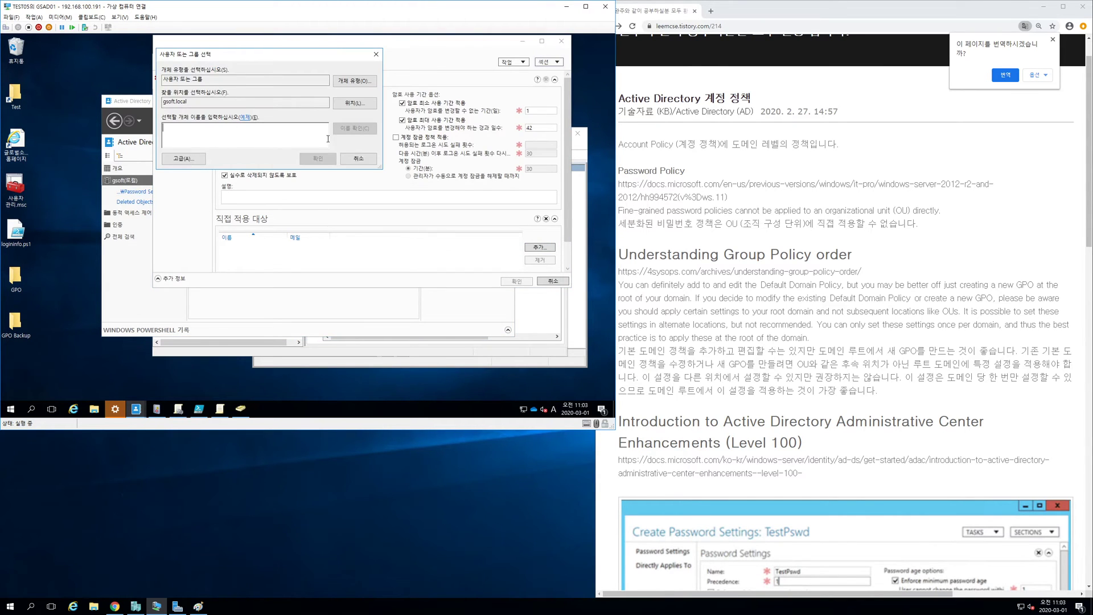
click(199, 158)
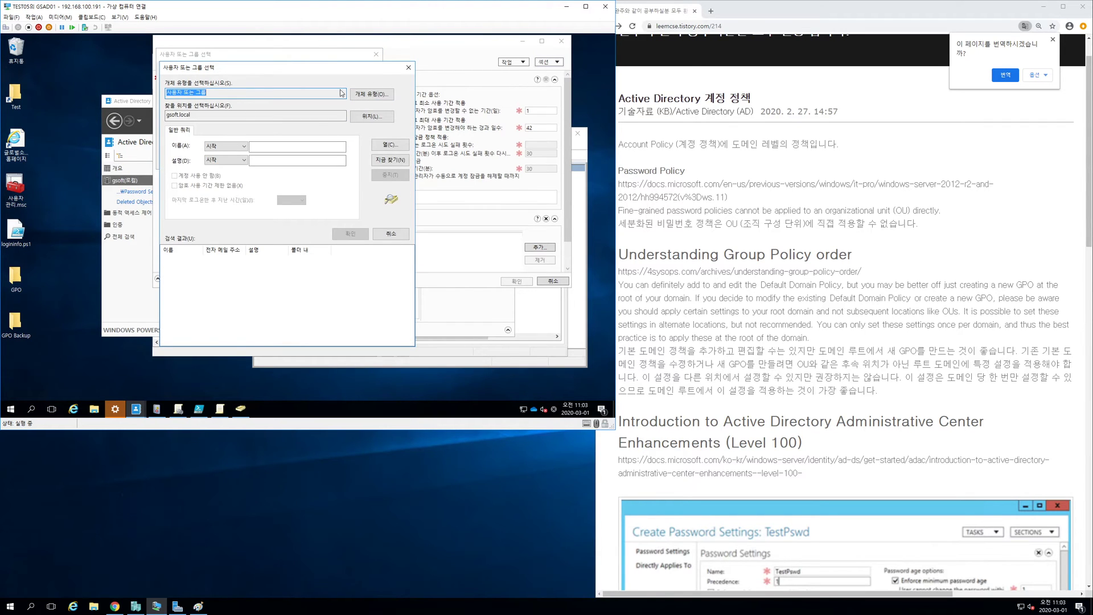
click(409, 68)
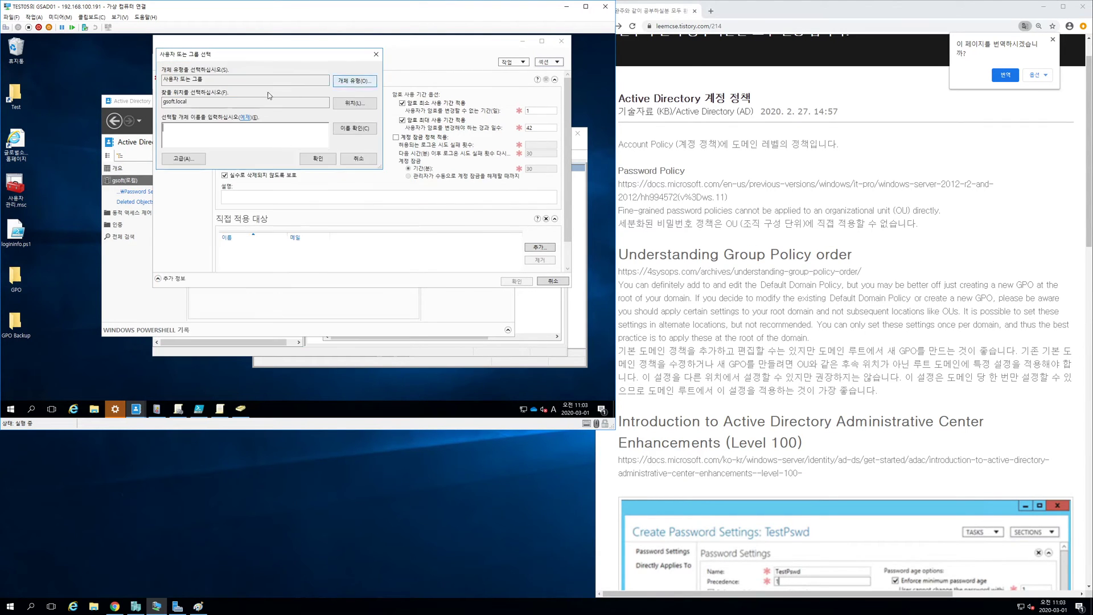
Examine the object types selectable as policy targets, cancel the selection, and close the new password settings form without saving.
click(354, 81)
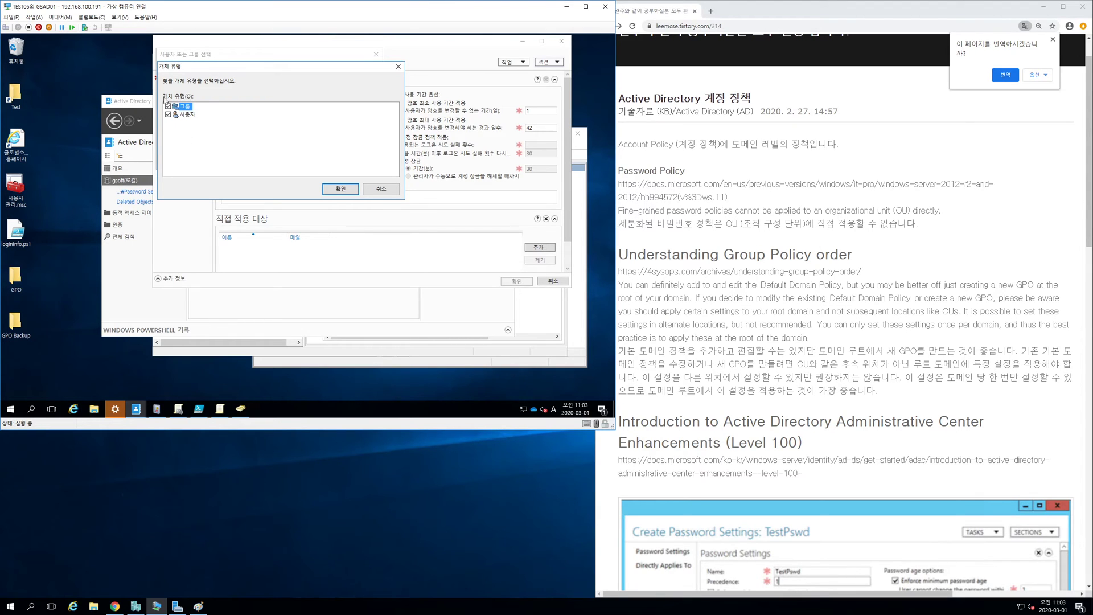
click(340, 189)
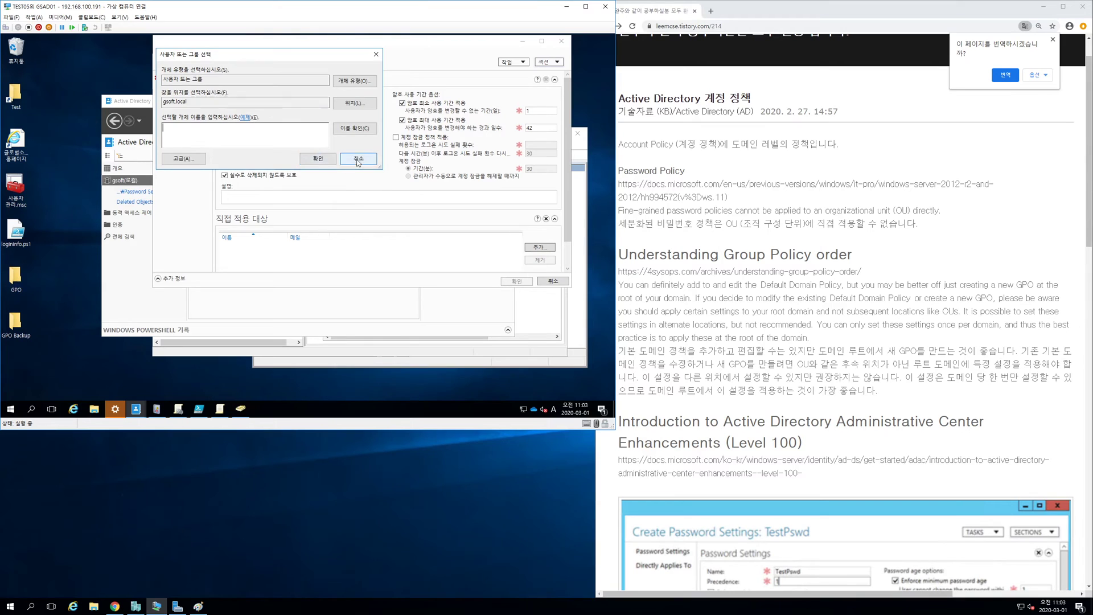
click(358, 161)
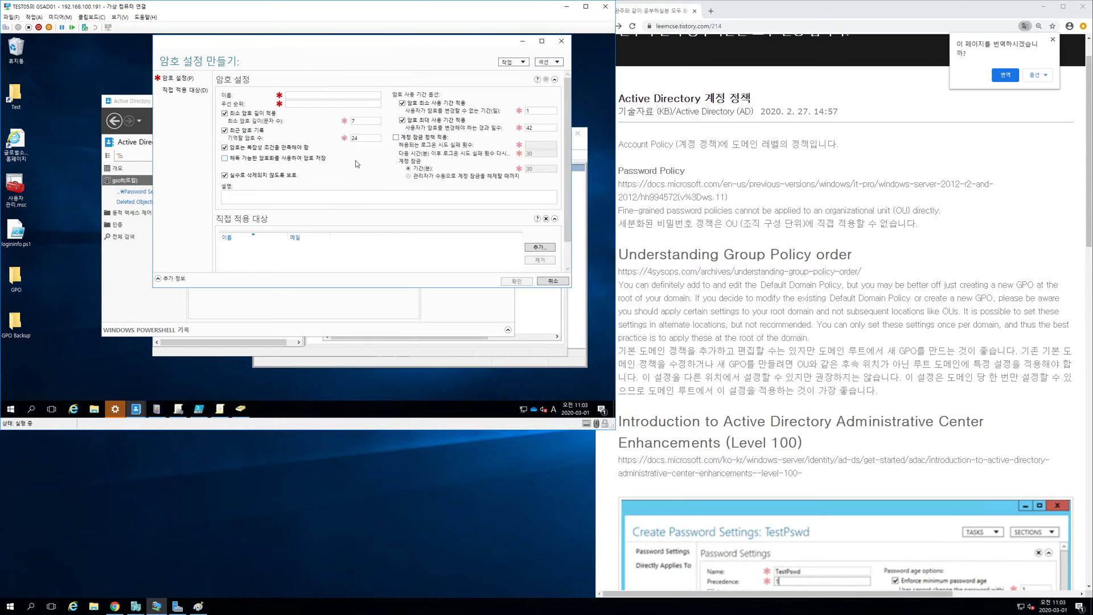
click(562, 41)
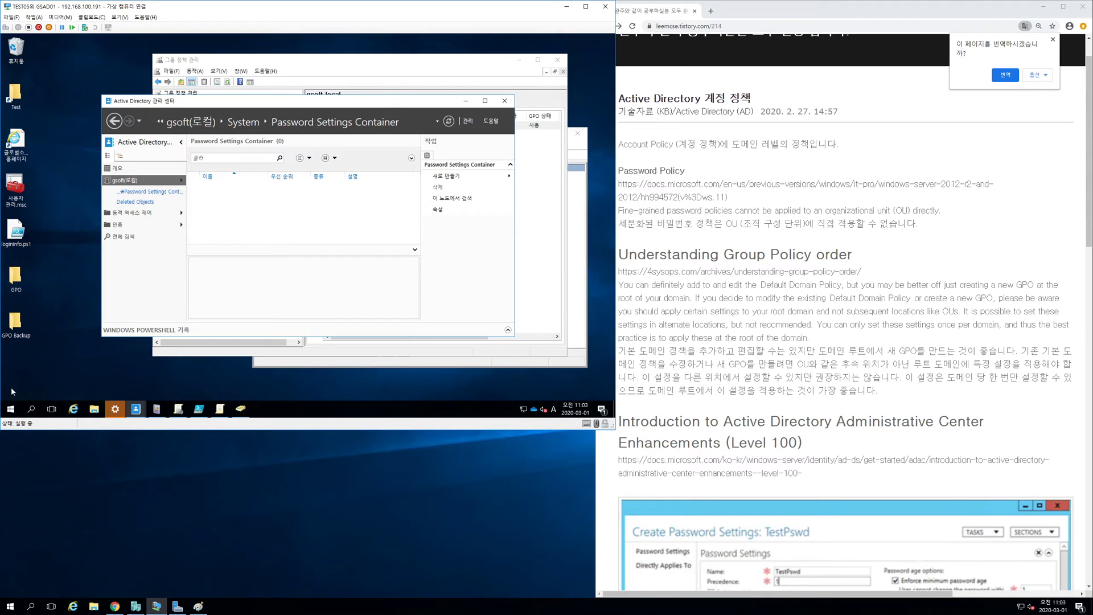
Run gpedit.msc to open the Local Group Policy Editor.
right_click(9, 409)
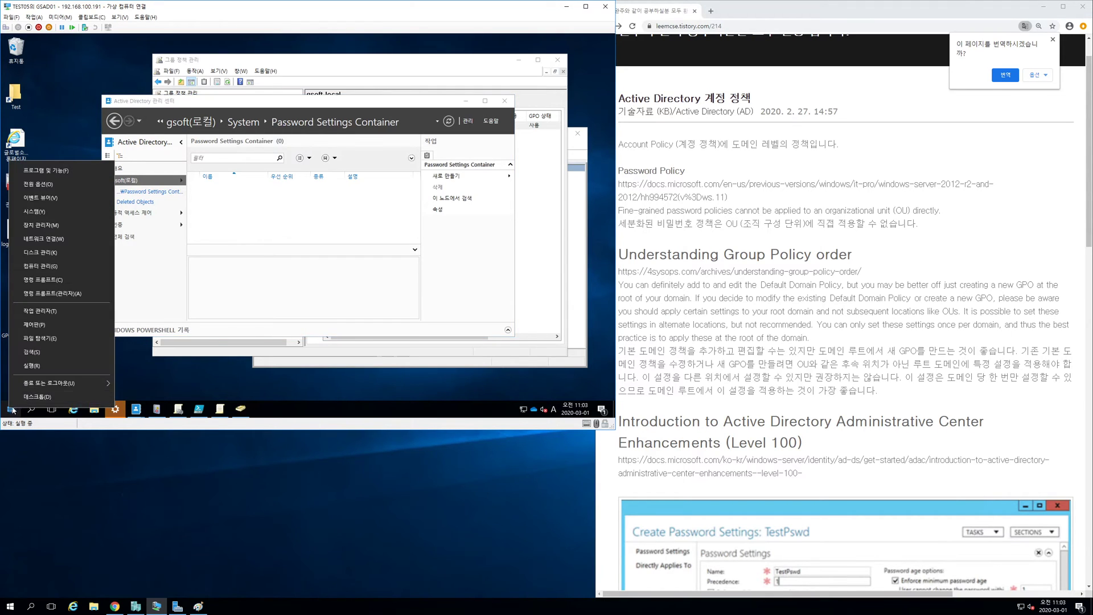
click(48, 365)
text(gp)
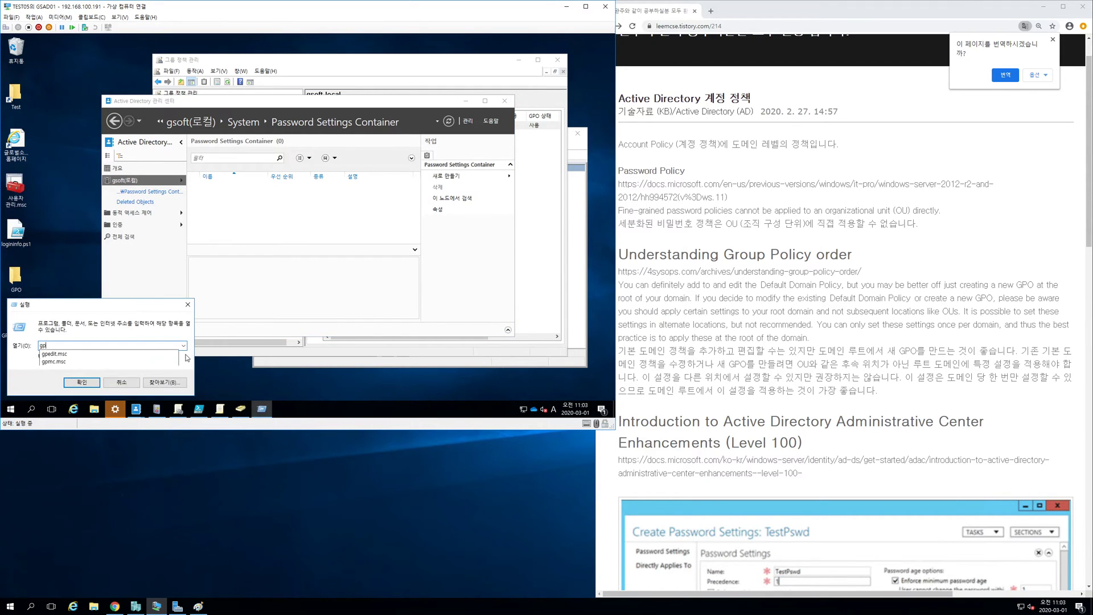
text(edit.msc)
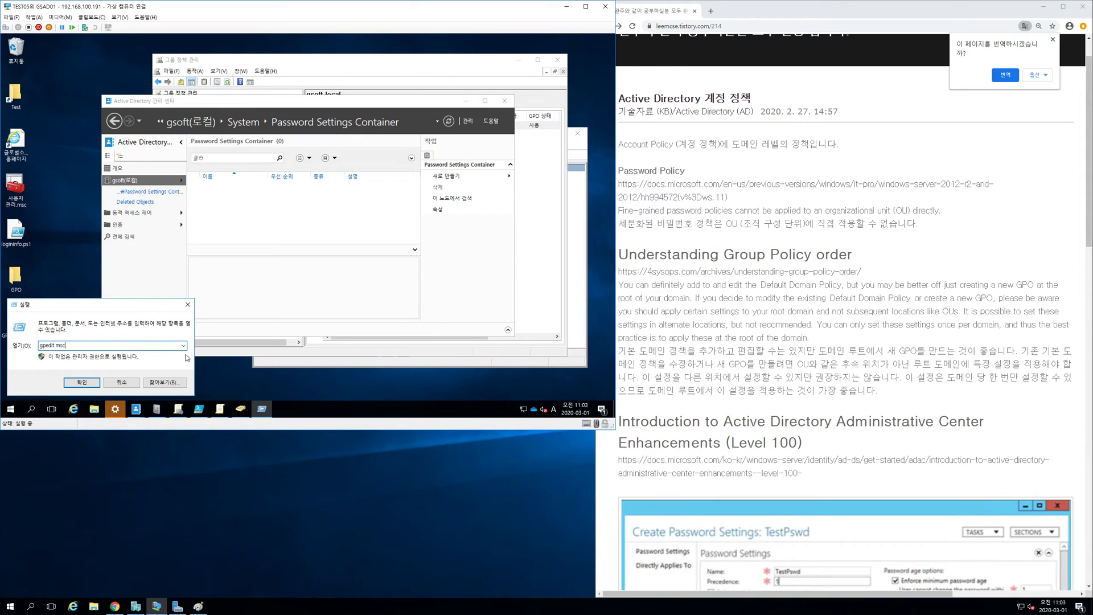
key(Return)
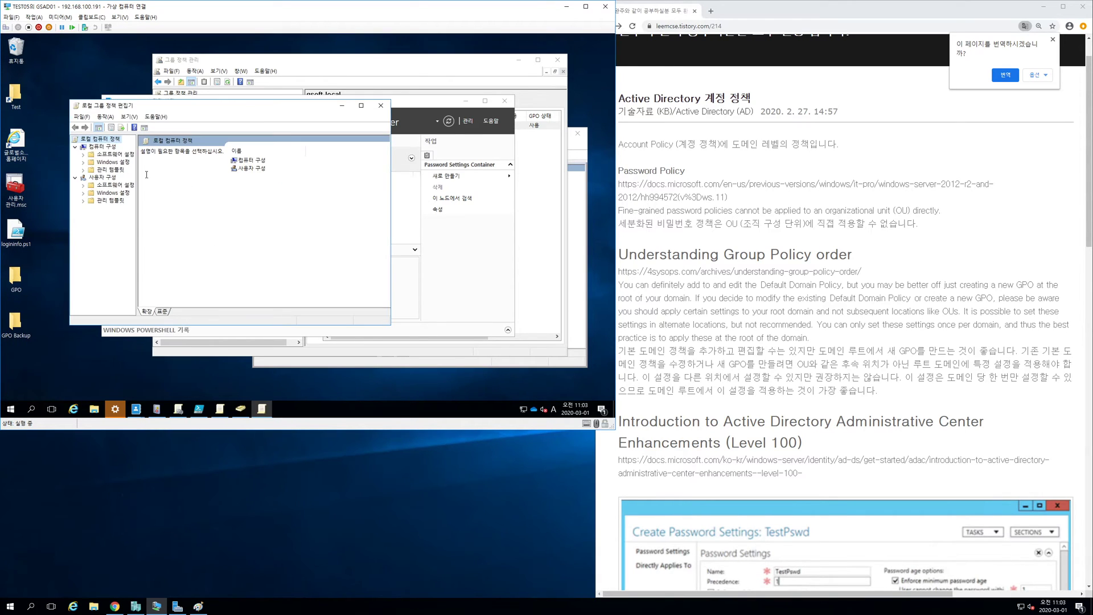
Open the local computer's password policy within Windows Settings, Security Settings, Account Policies.
click(112, 163)
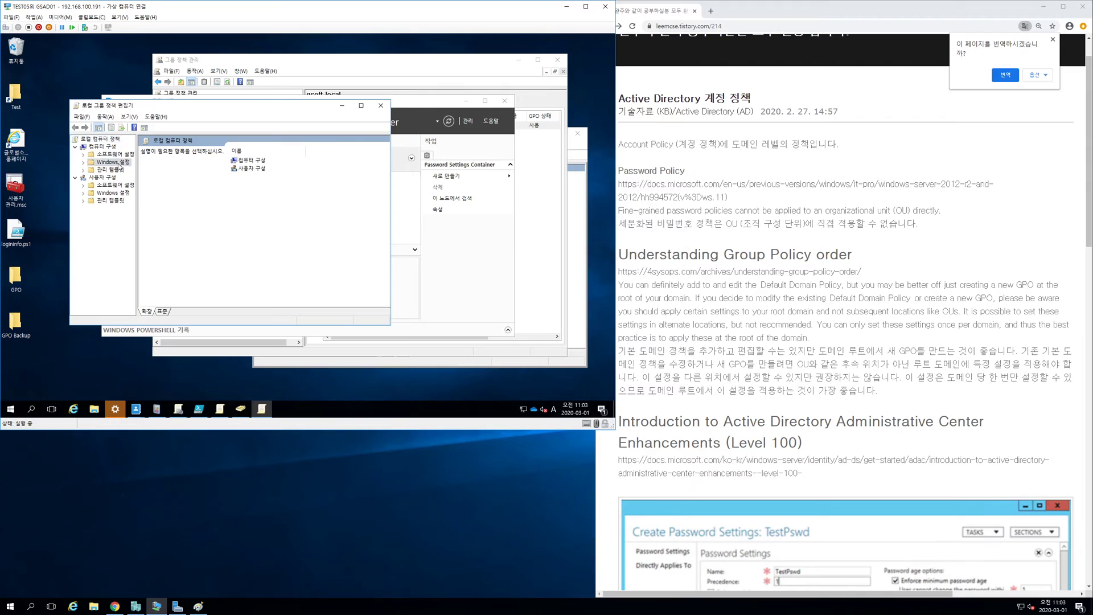
click(83, 162)
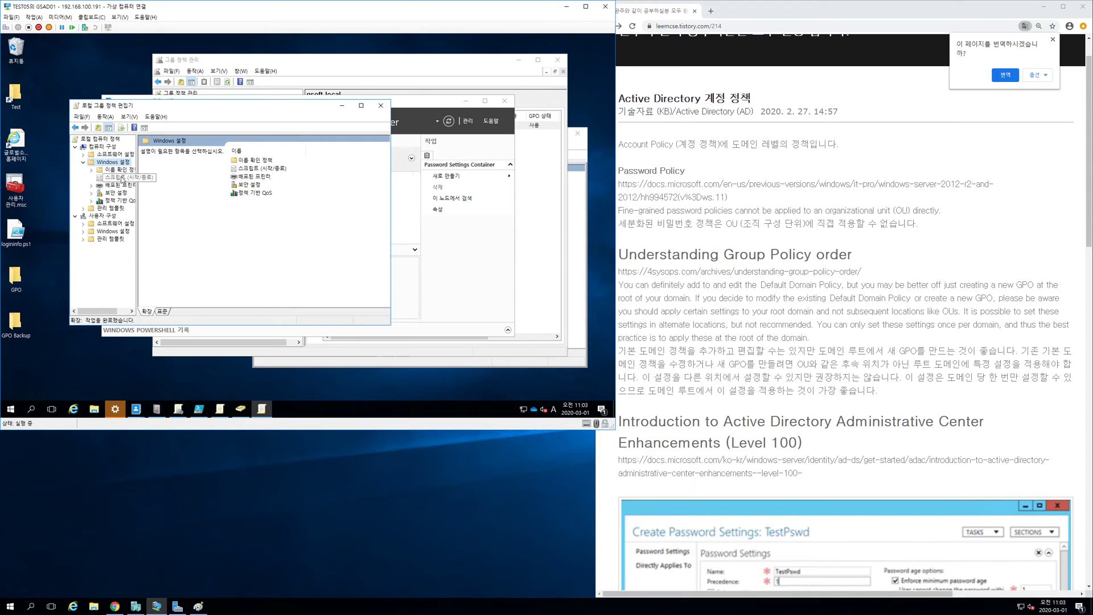
double_click(117, 192)
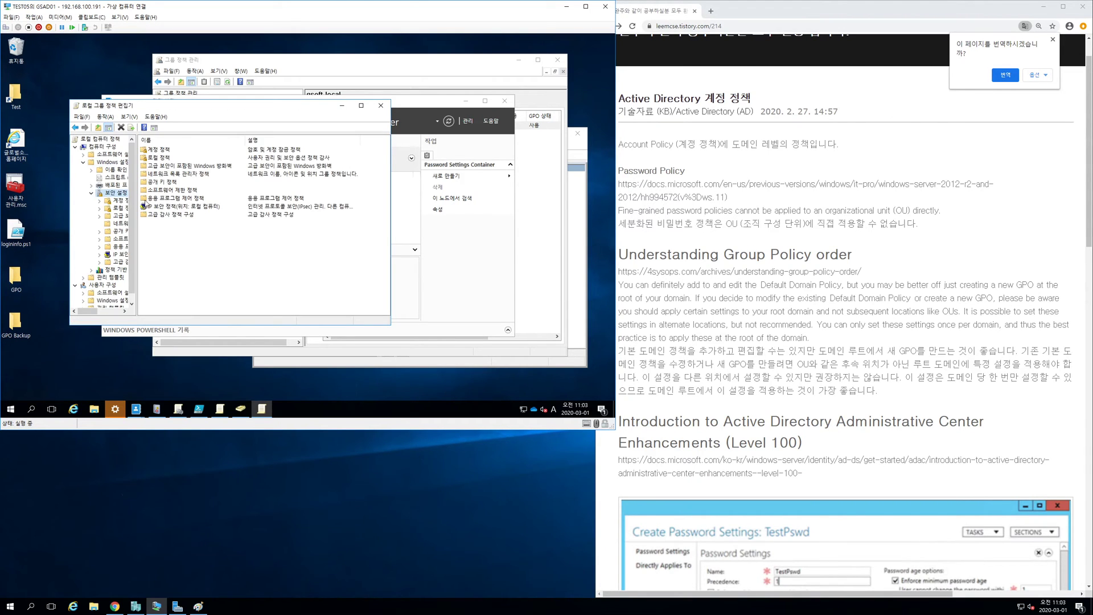
double_click(122, 201)
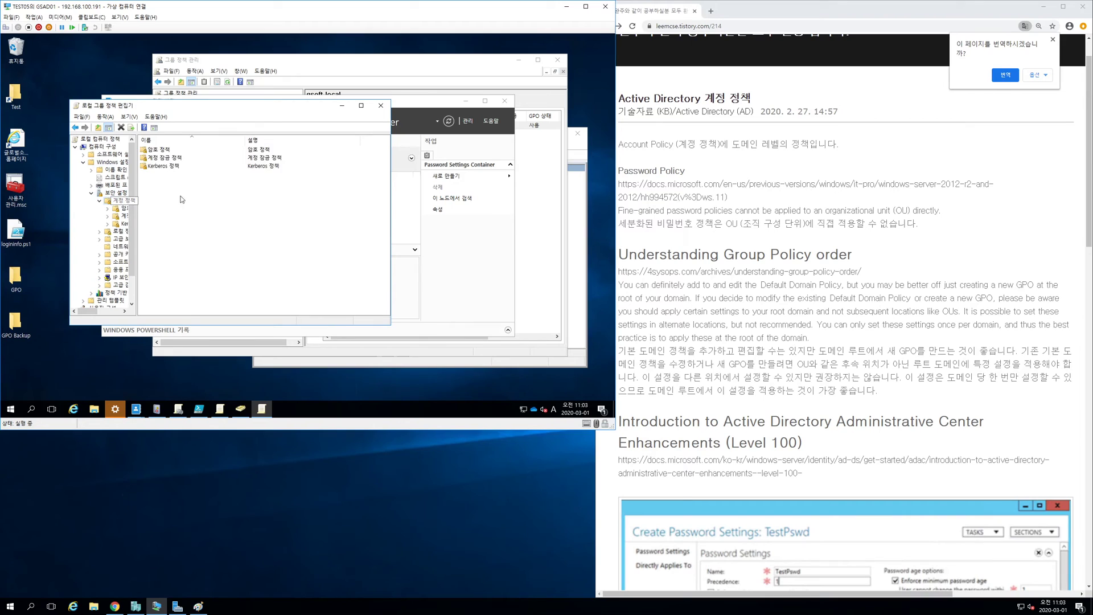
click(124, 209)
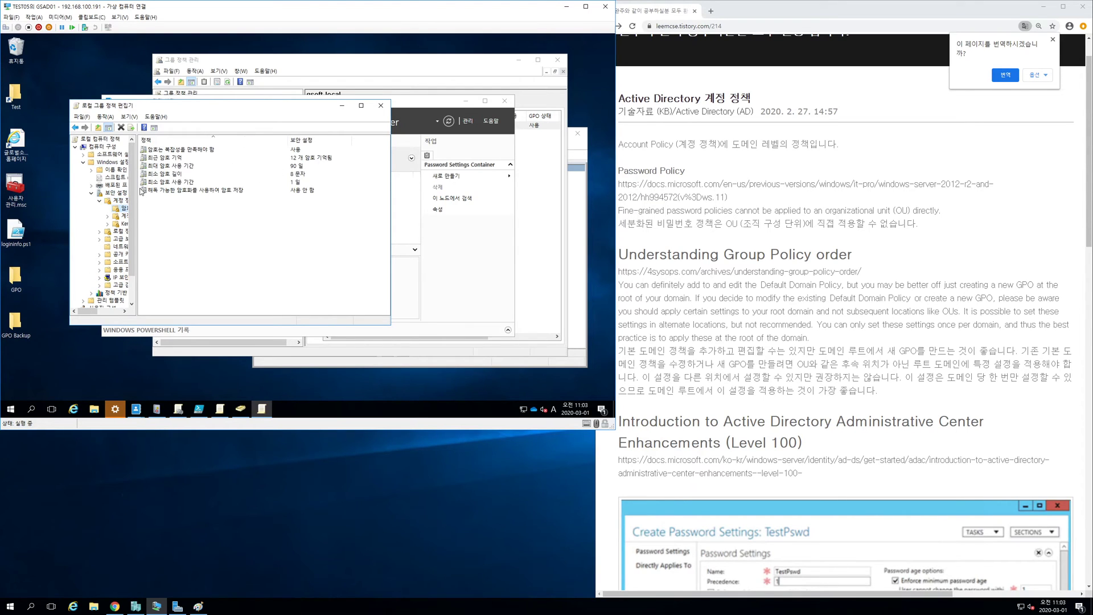
Inspect the properties of the local password history and maximum password age policies, cancelling each without changes.
double_click(164, 158)
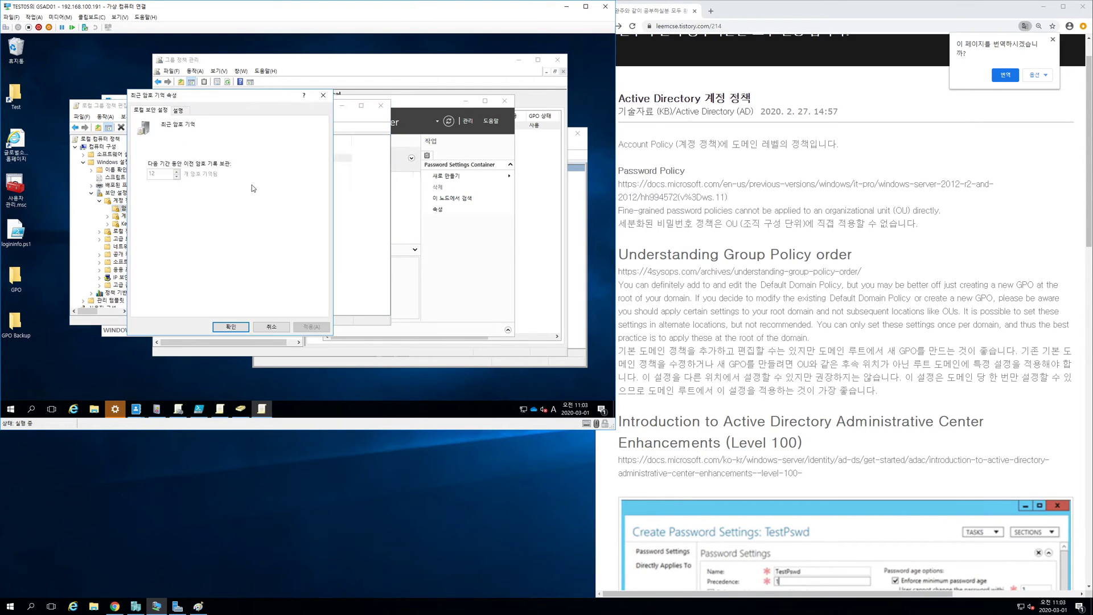
click(261, 327)
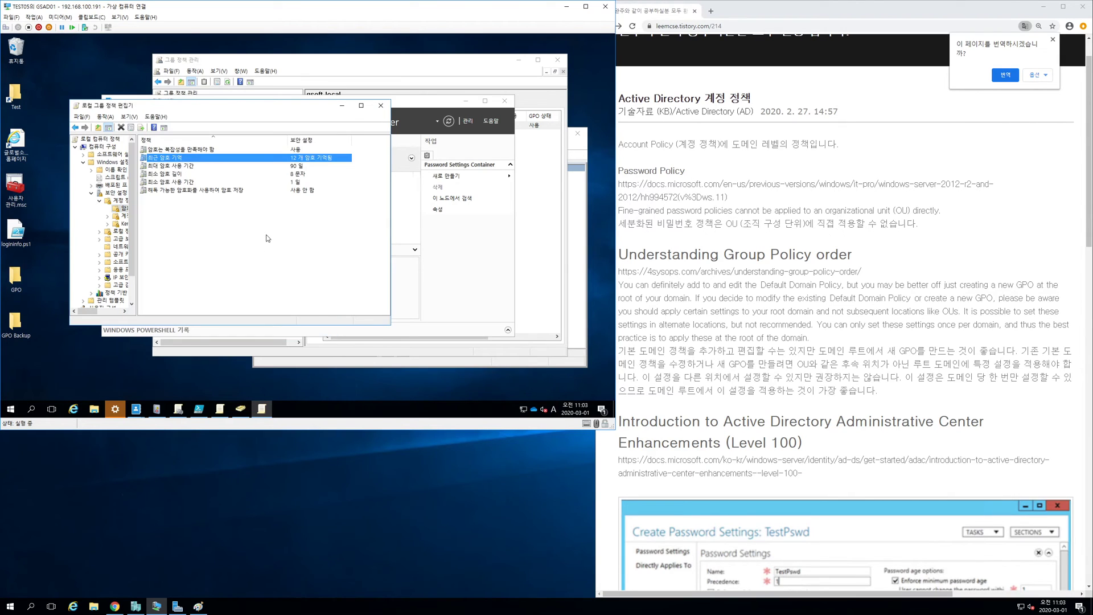
double_click(238, 167)
click(271, 326)
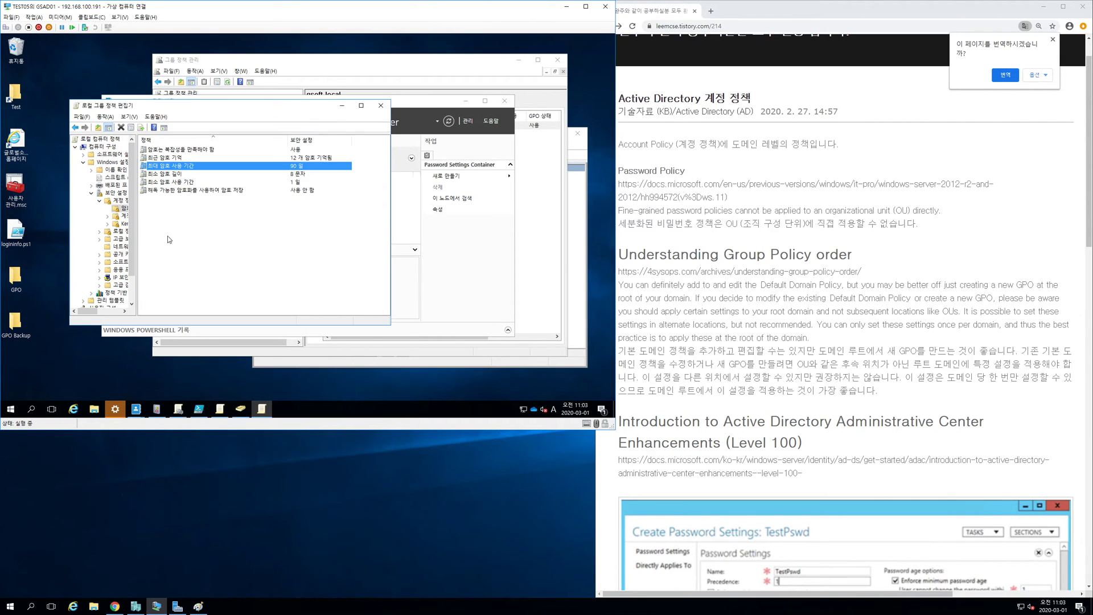
drag(136, 229, 224, 226)
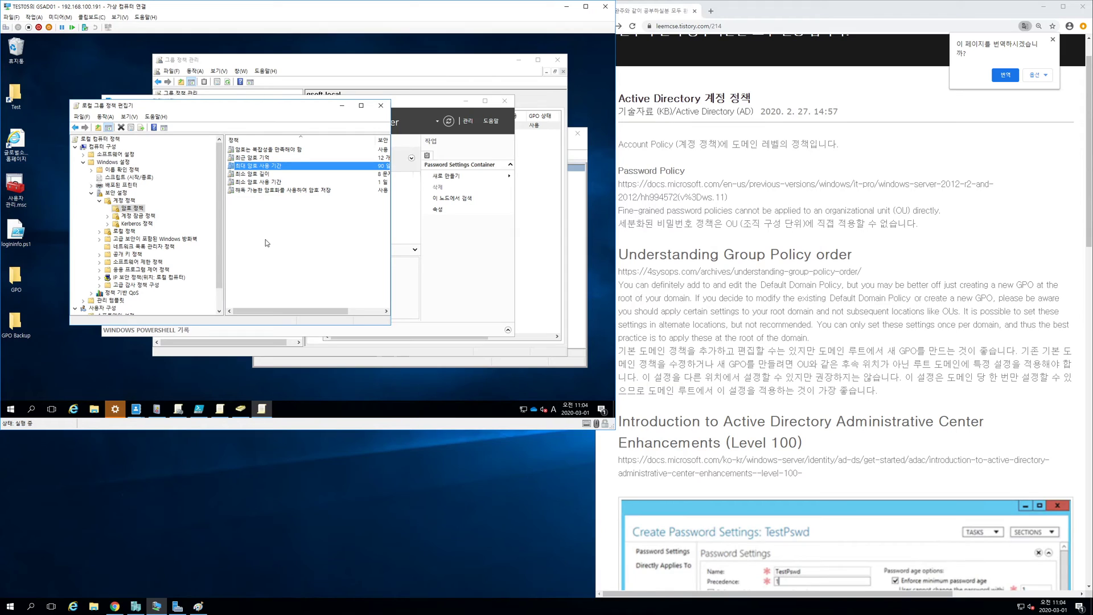
double_click(353, 157)
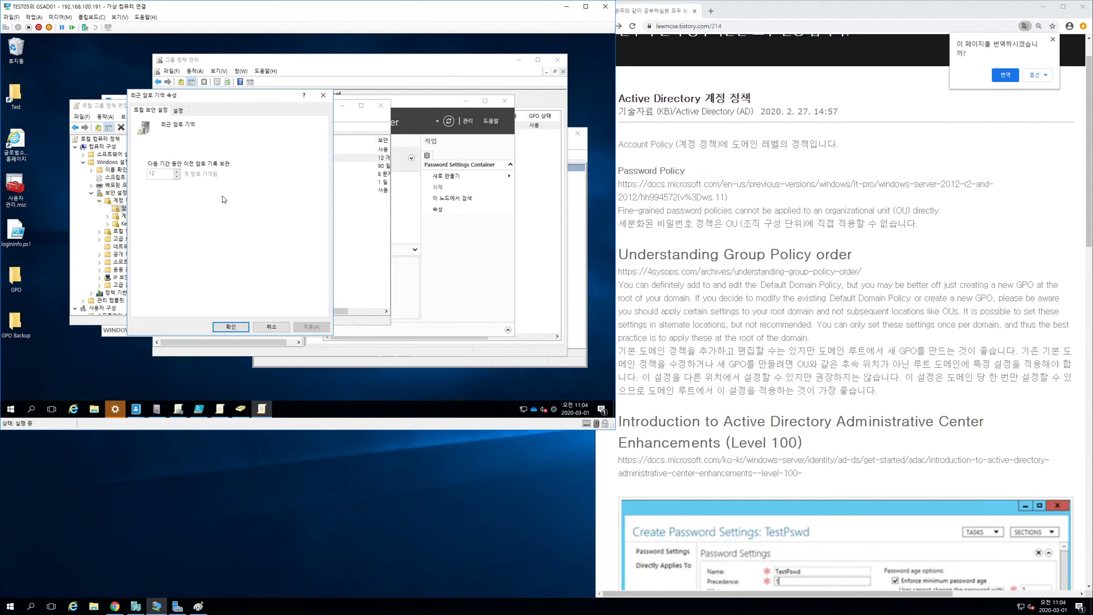
click(274, 327)
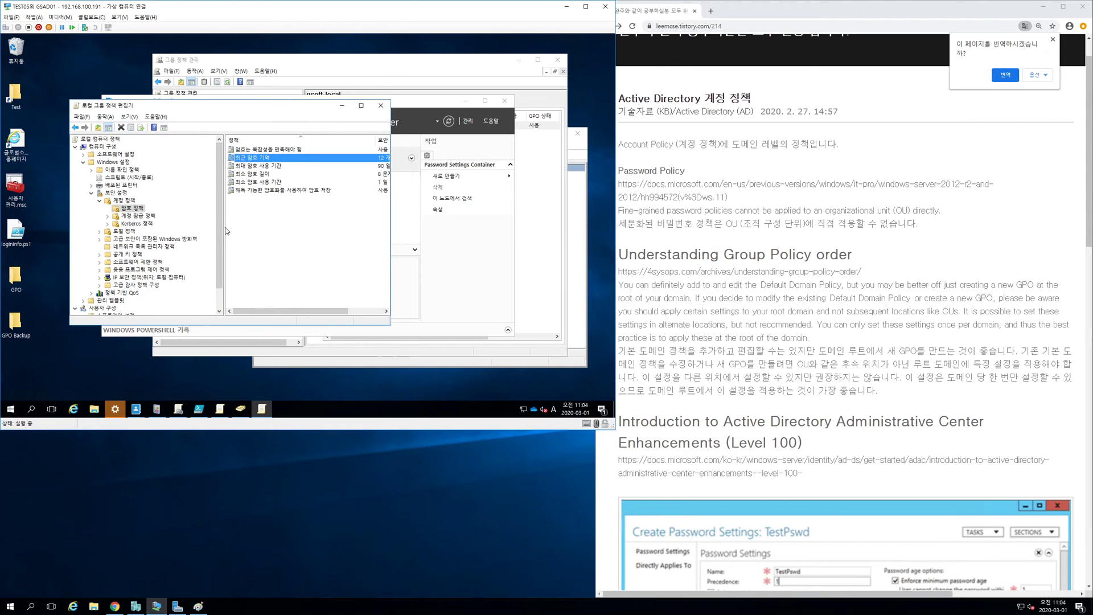
drag(223, 228, 190, 219)
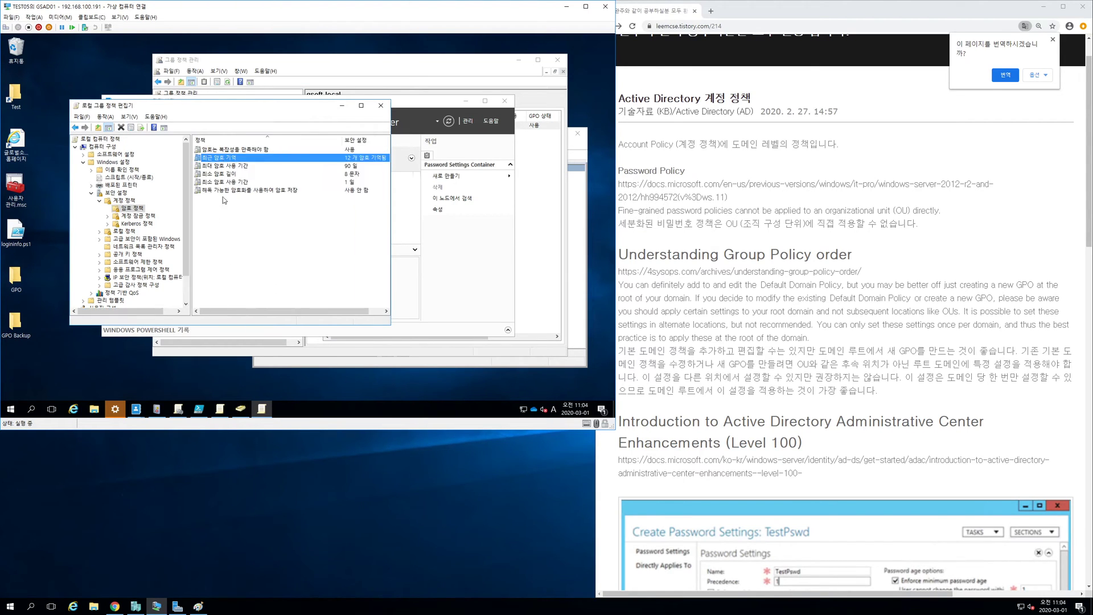
Return to Group Policy Management and link the existing Account Policy GPO to the gsoft.local domain.
click(342, 106)
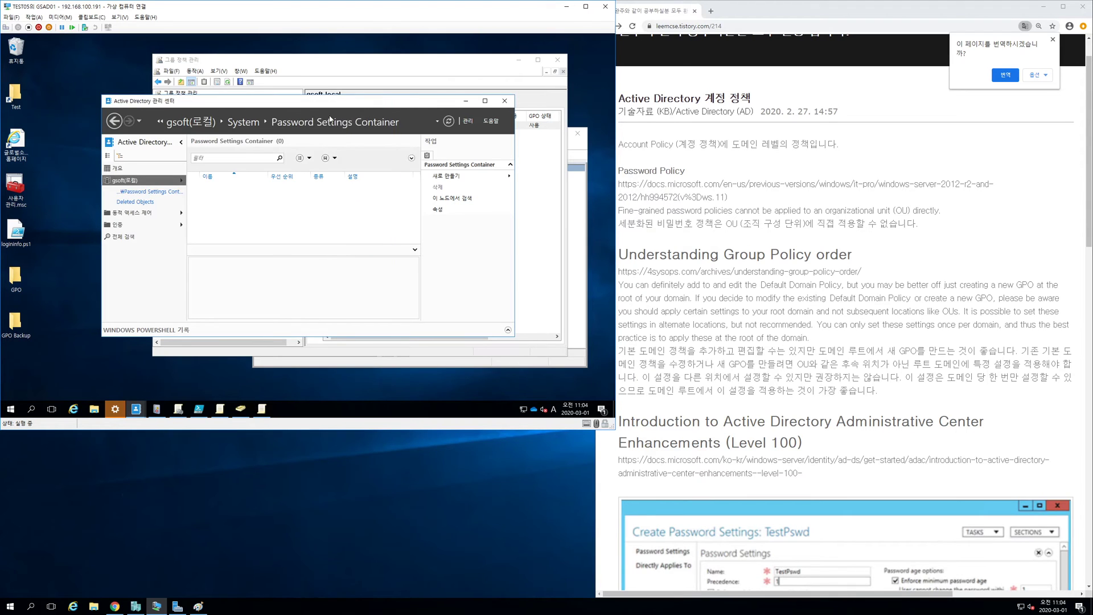
click(465, 102)
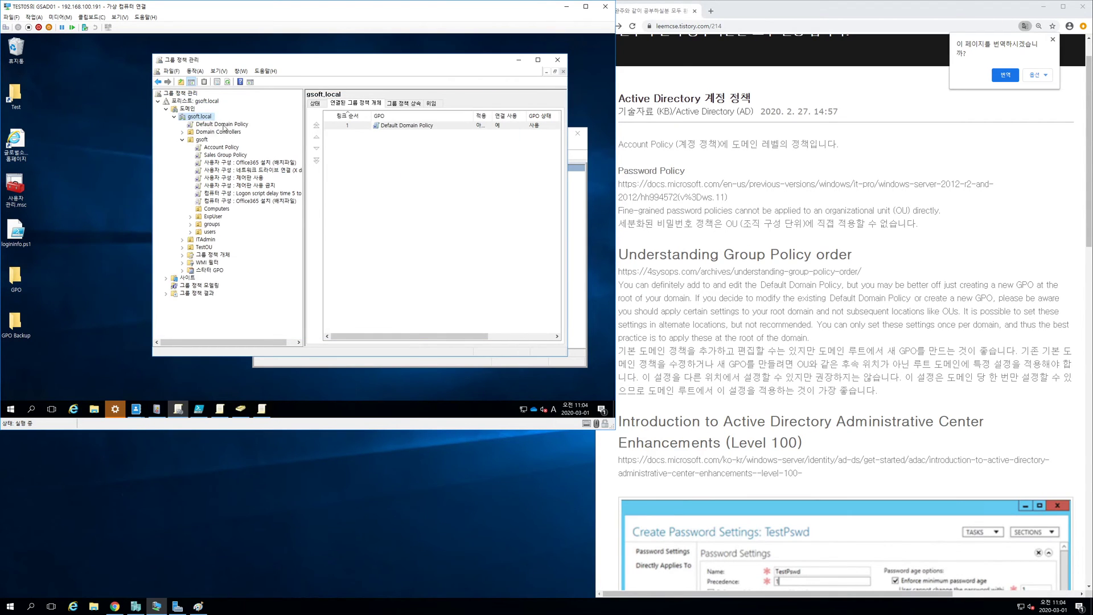
right_click(206, 118)
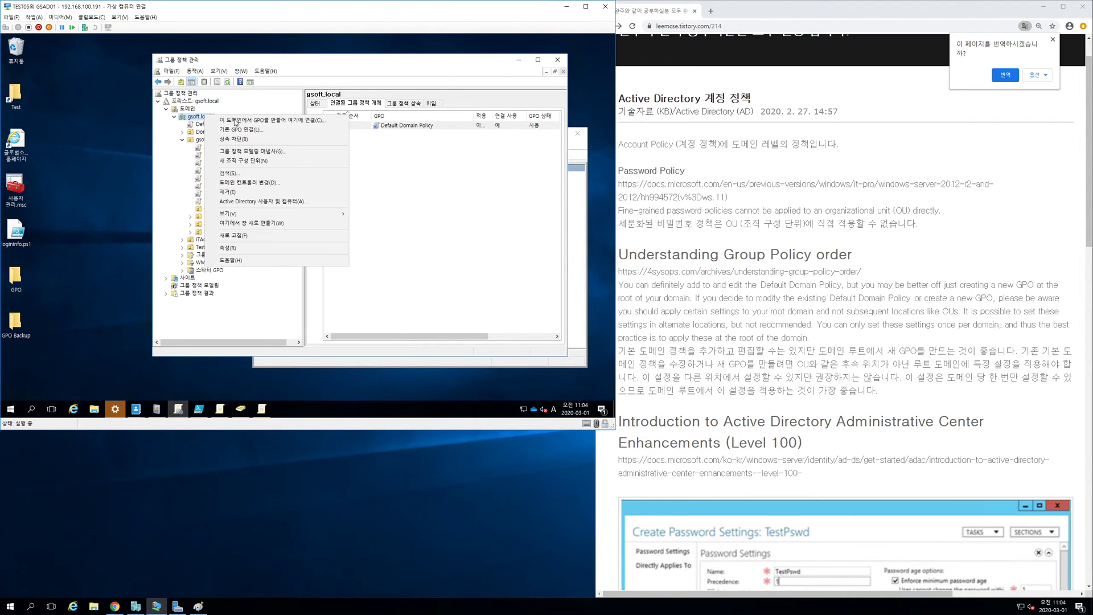
click(263, 132)
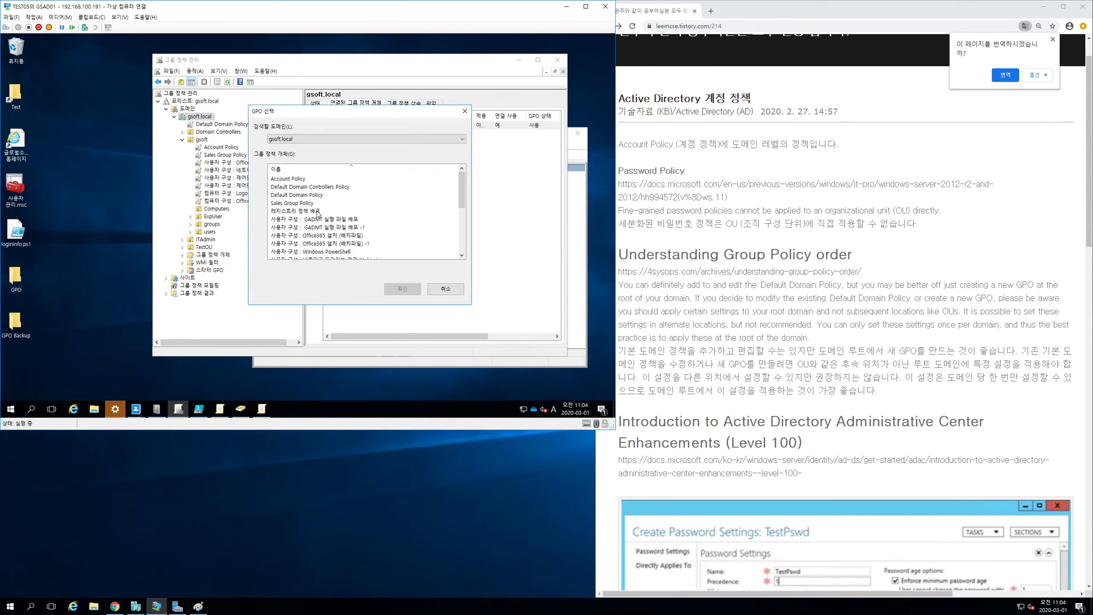
double_click(301, 180)
View the domain-linked Account Policy's settings, and review the gsoft.local domain's linked GPO order and status.
click(222, 124)
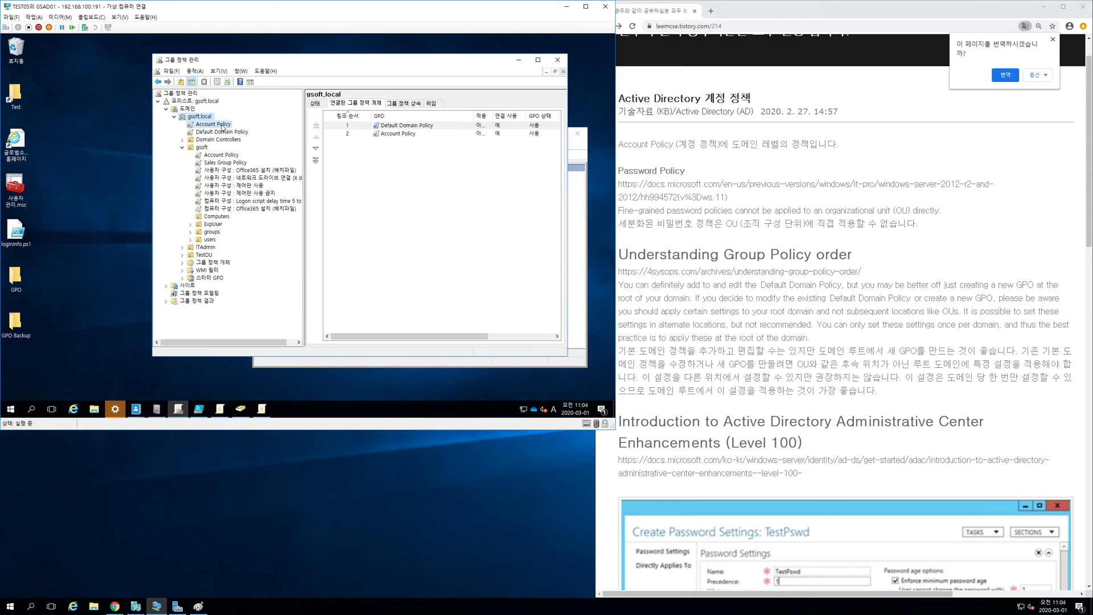
right_click(222, 124)
key(Escape)
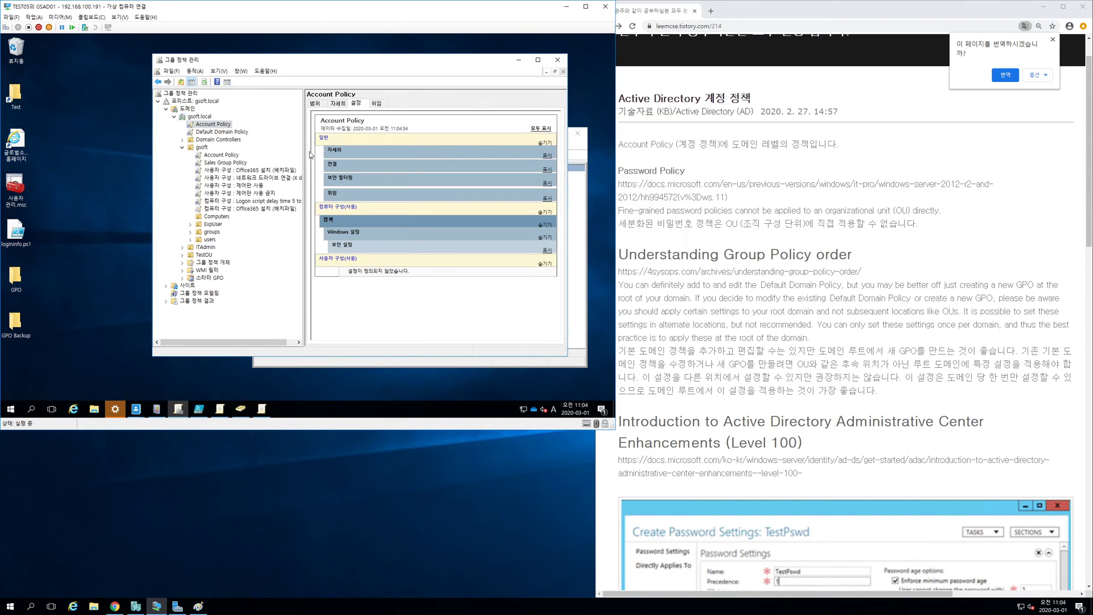
click(196, 116)
click(315, 103)
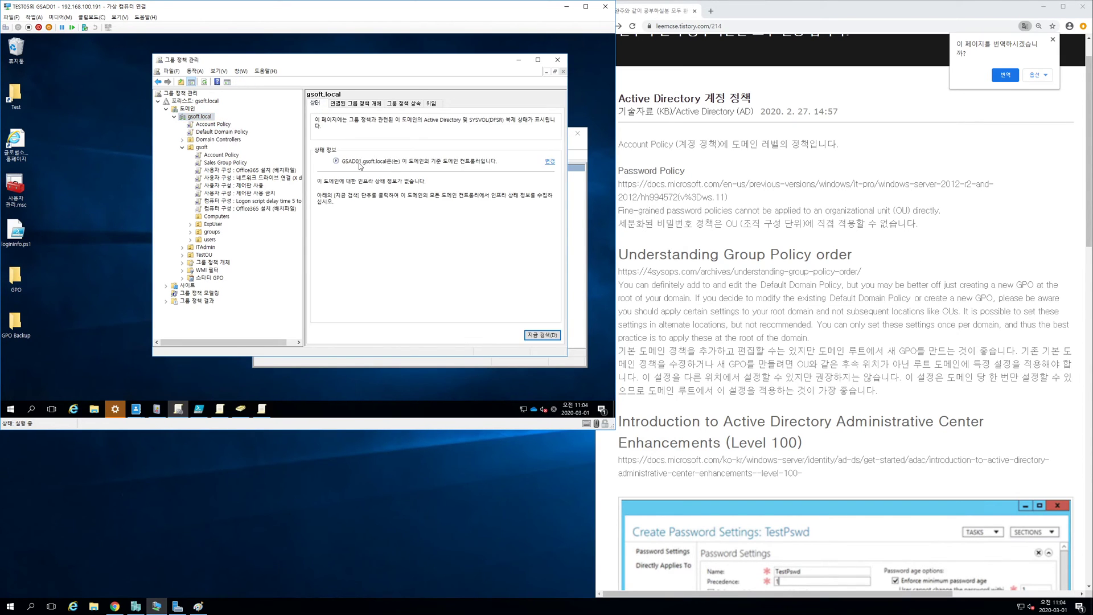
click(348, 104)
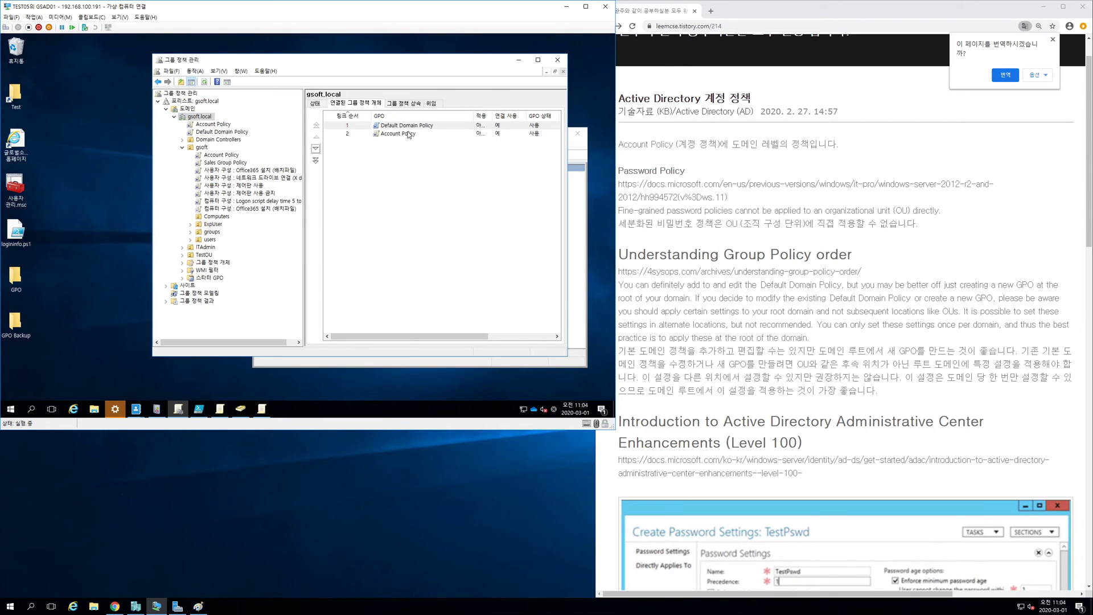
click(315, 137)
click(315, 104)
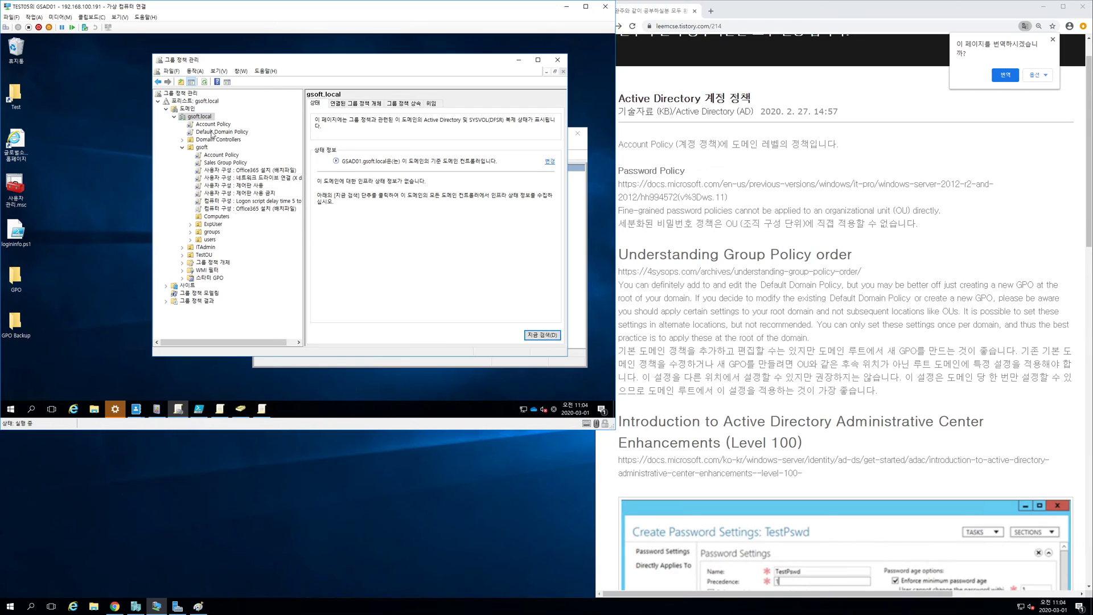
Examine the scope of the domain-linked Account Policy, including its link locations and security filtering entries.
click(214, 125)
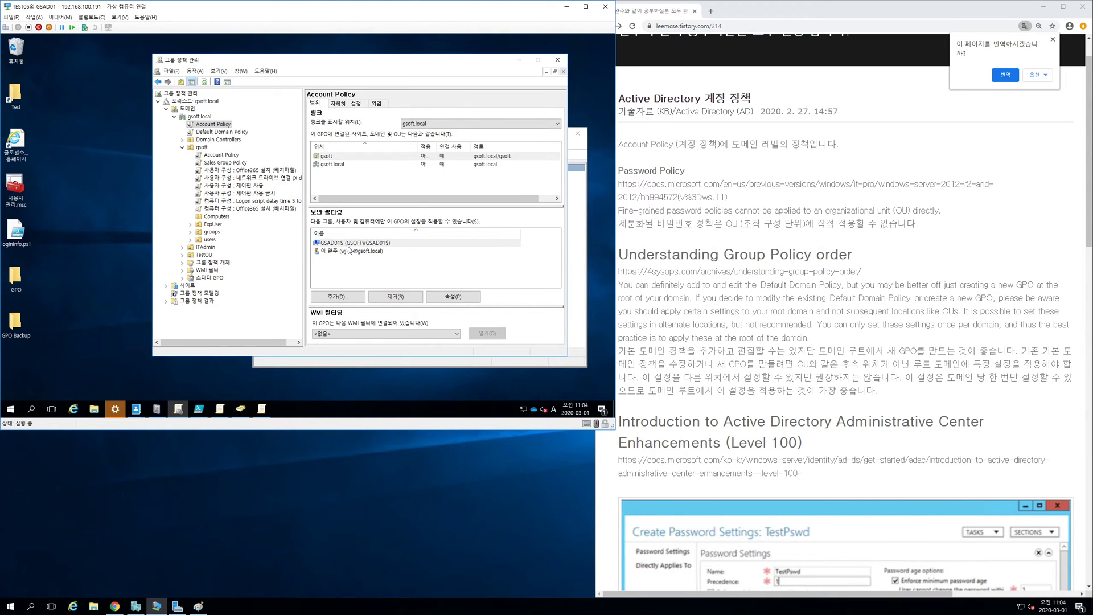
click(349, 250)
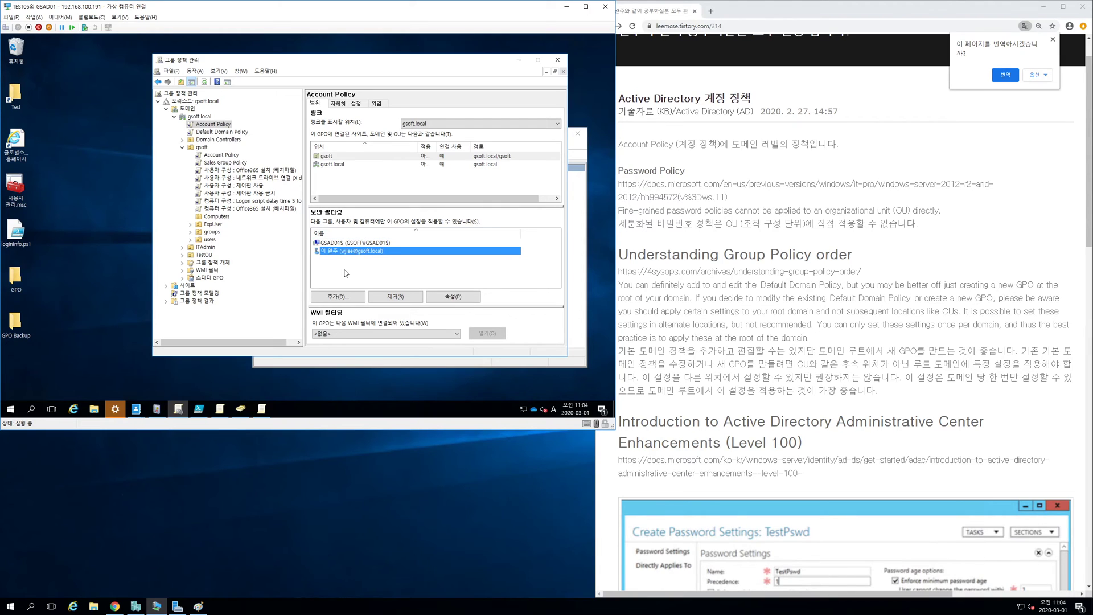
click(353, 244)
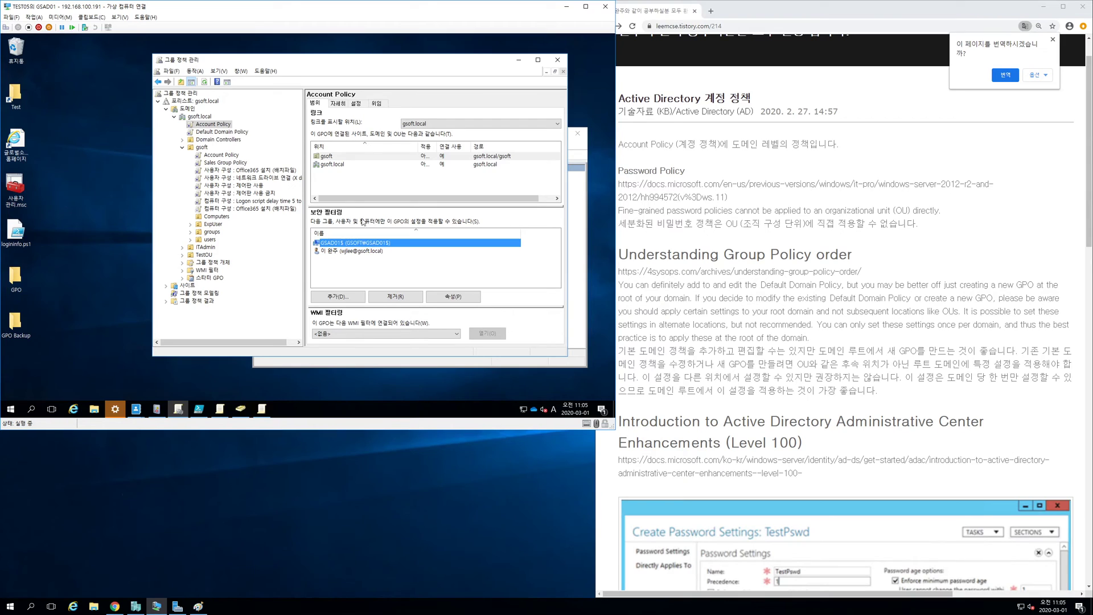
click(204, 117)
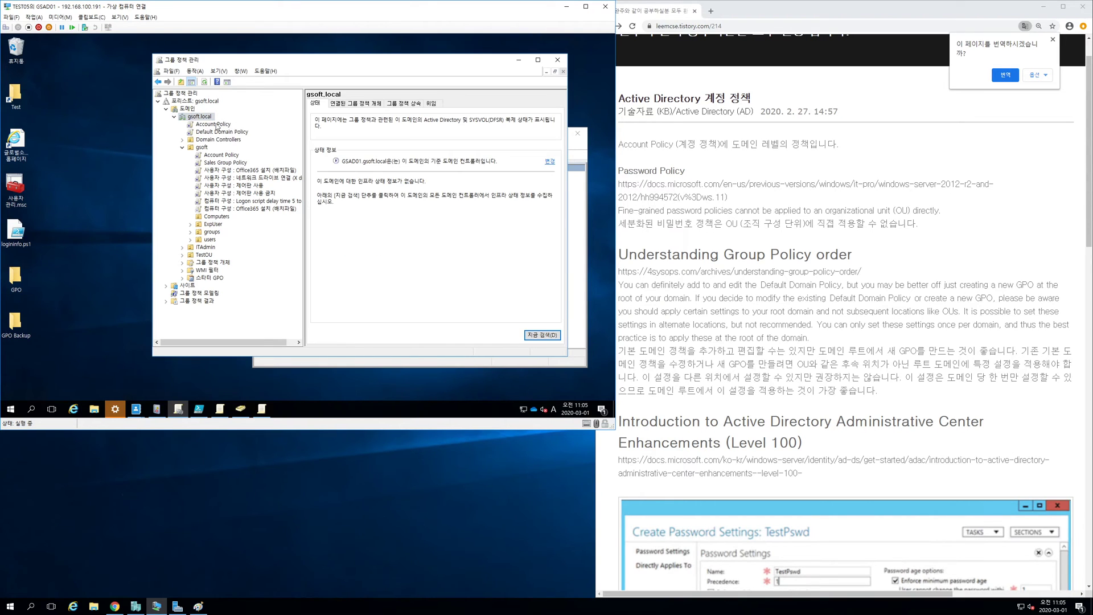
click(212, 125)
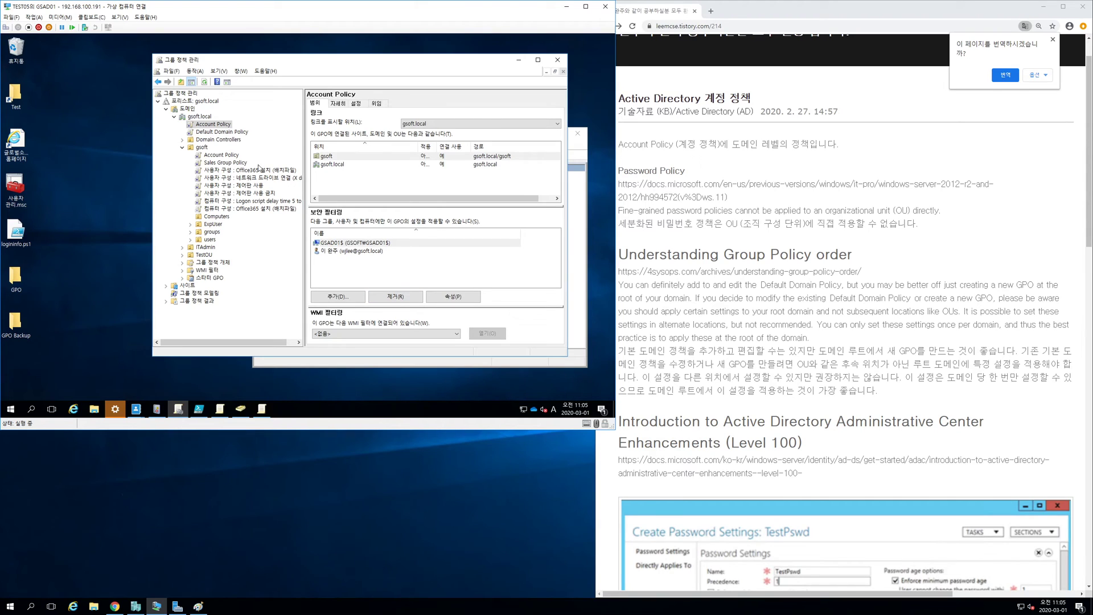
Delete the Account Policy link from the gsoft.local domain.
right_click(213, 124)
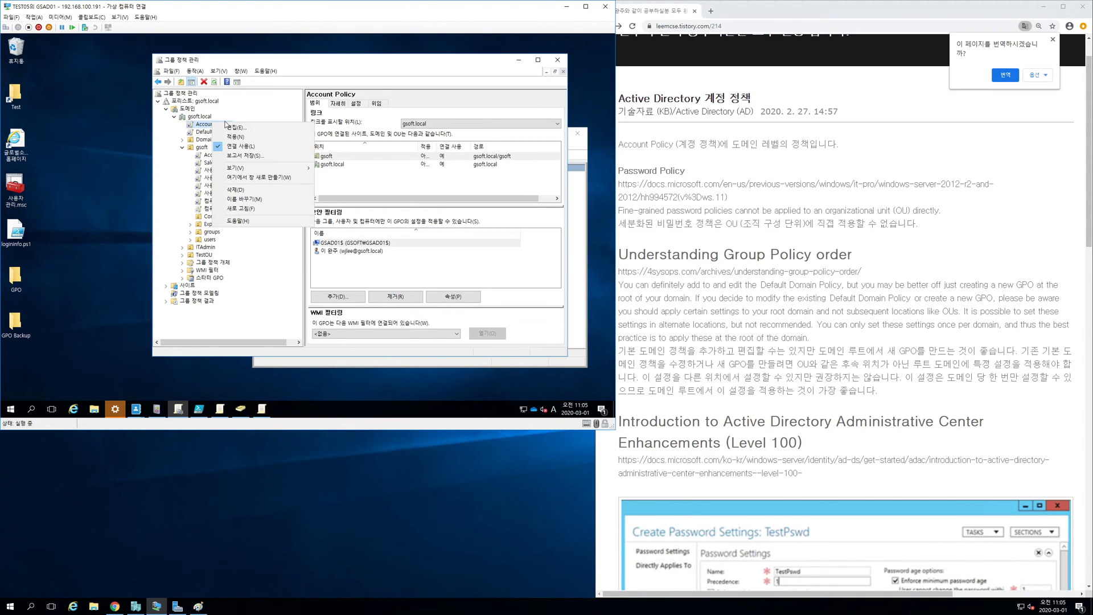
click(257, 192)
click(354, 229)
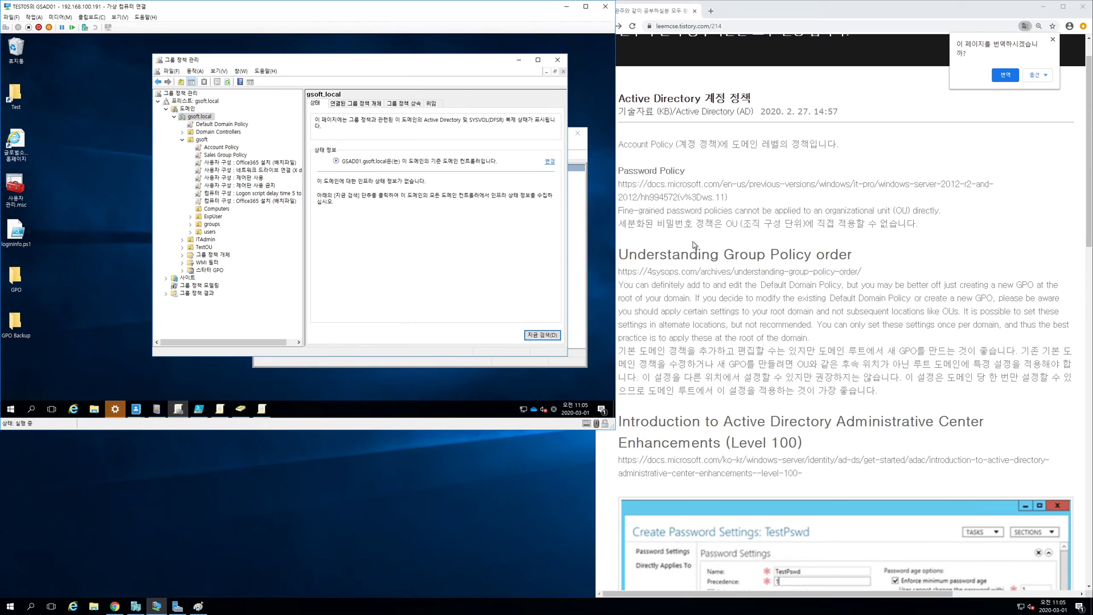
Switch to Chrome, view the article's password policy comparison tables, and open the linked 2017 KISA vulnerability assessment guide.
click(831, 341)
scroll(870, 300, down, 1)
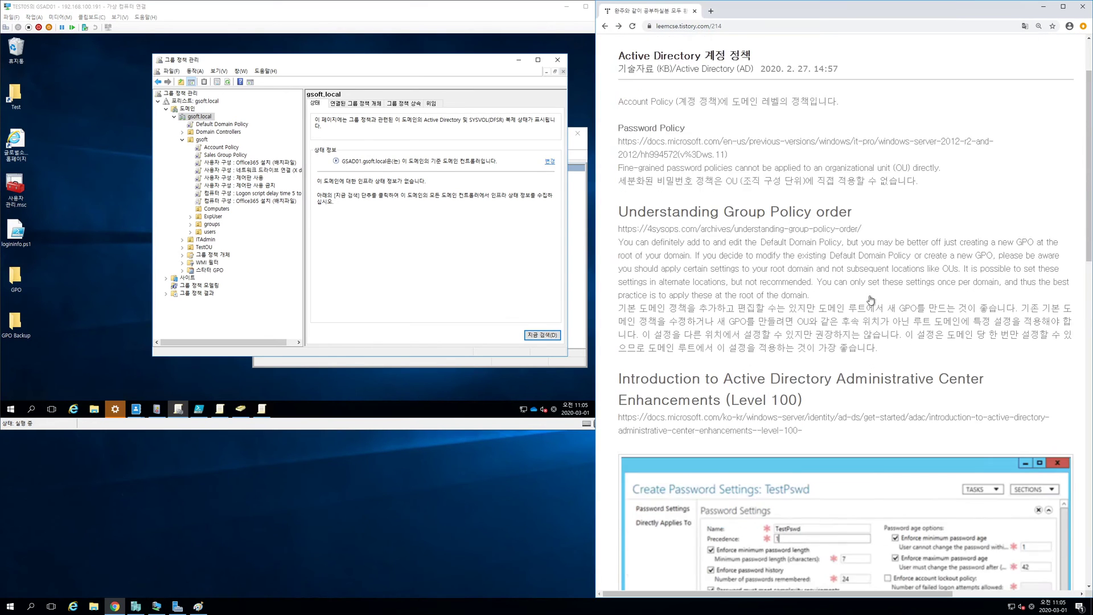
scroll(869, 296, down, 15)
scroll(869, 279, up, 5)
scroll(869, 277, down, 2)
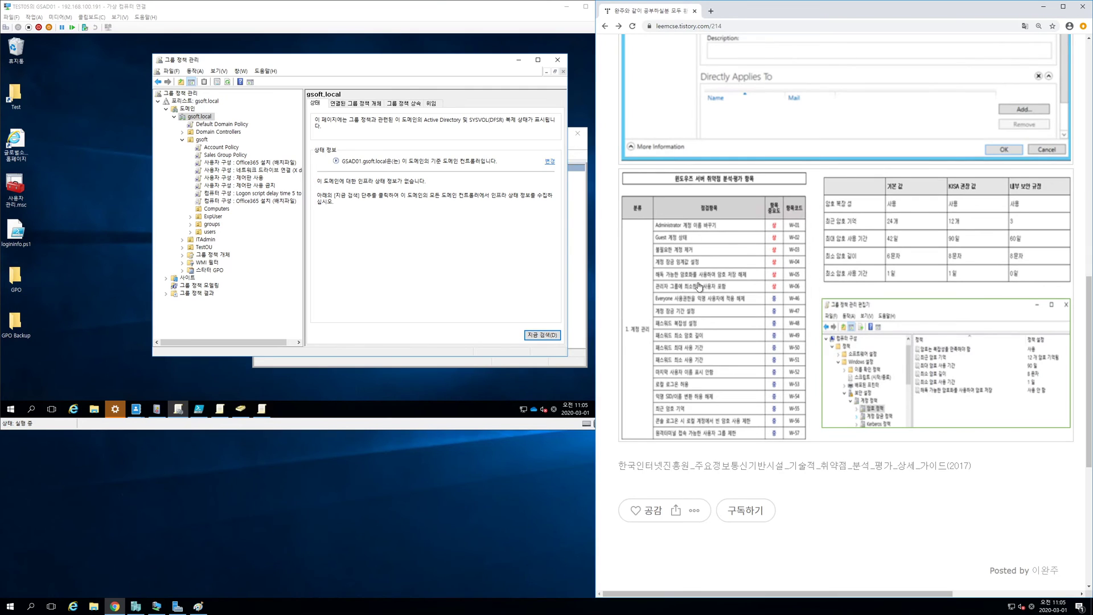
click(762, 470)
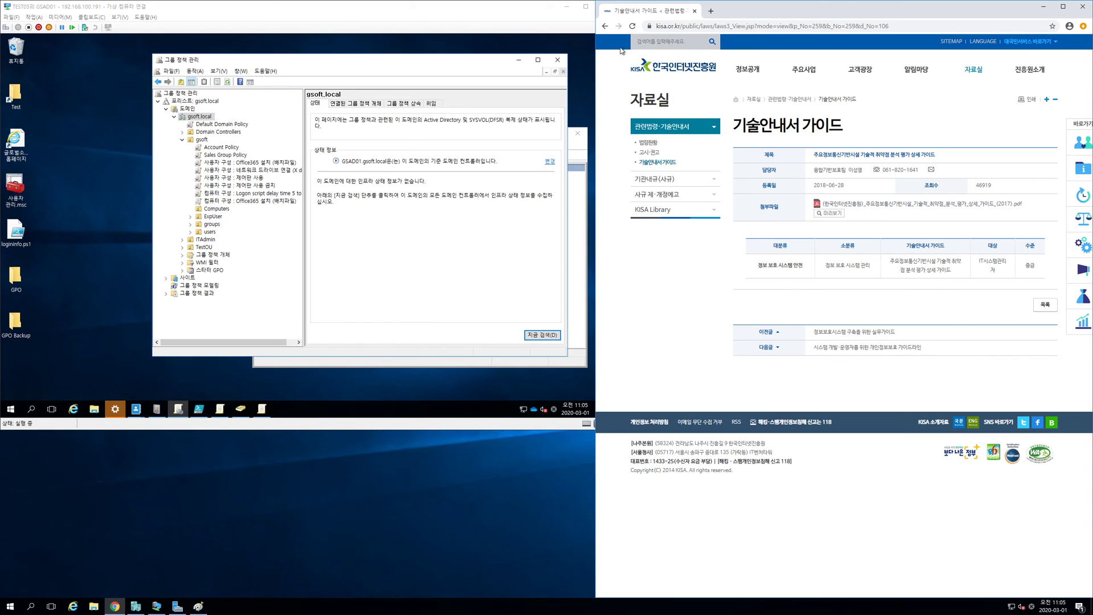
Return to the article in Chrome and open the Default Domain Policy in a new Group Policy editor, closing the older editor window.
click(610, 27)
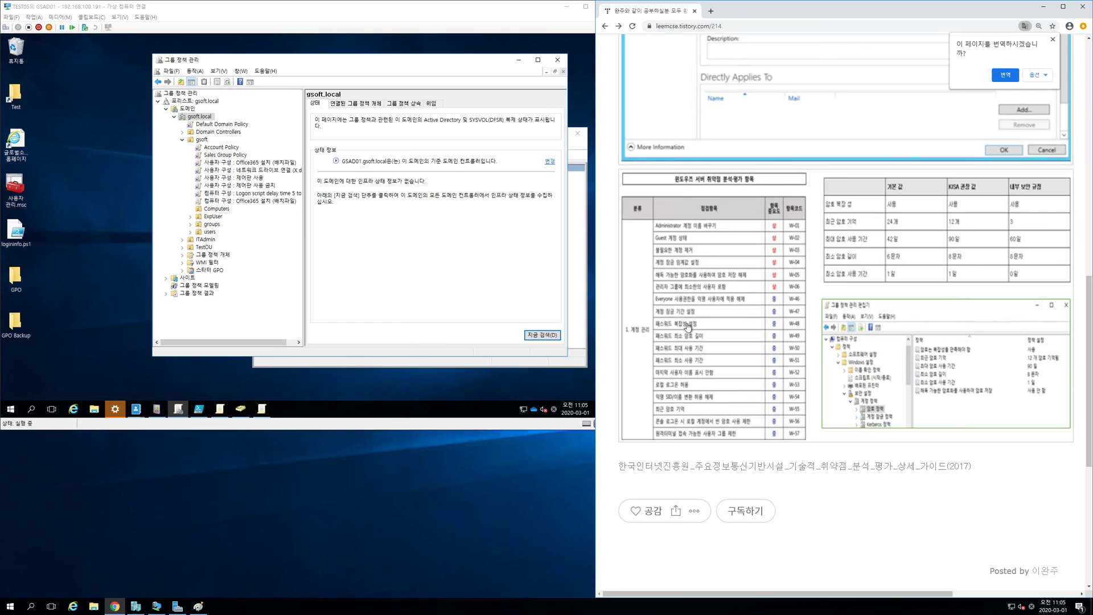
click(211, 125)
right_click(211, 127)
click(265, 137)
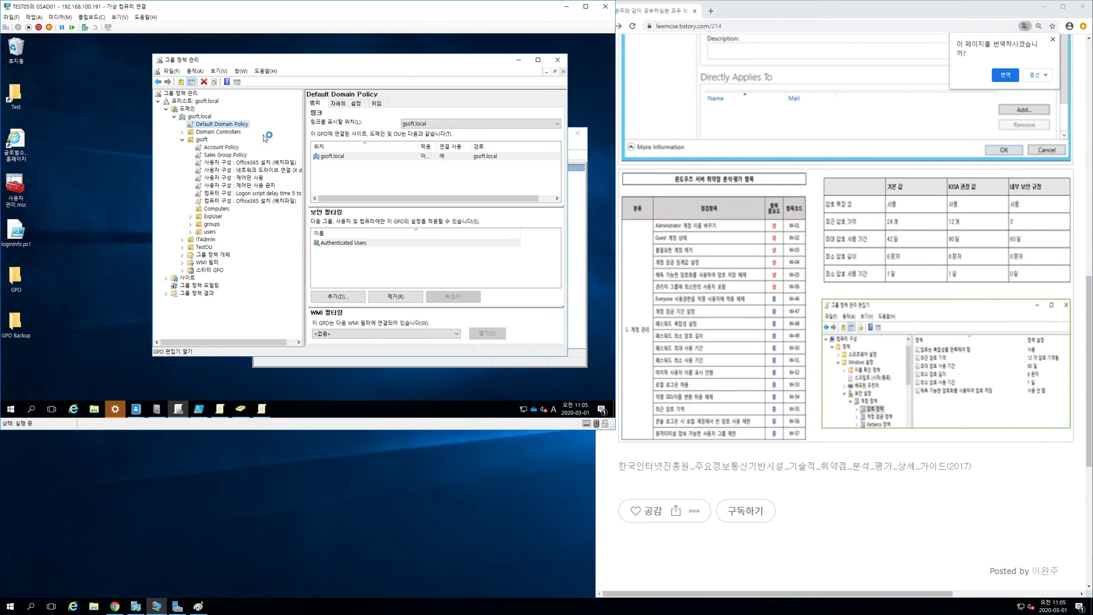
click(577, 227)
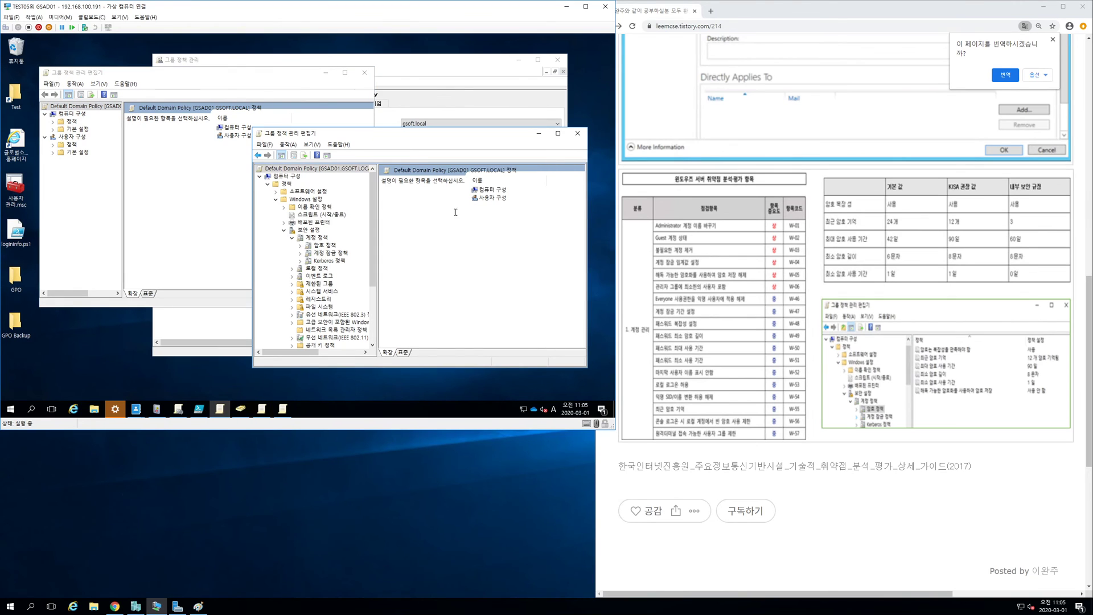
click(577, 133)
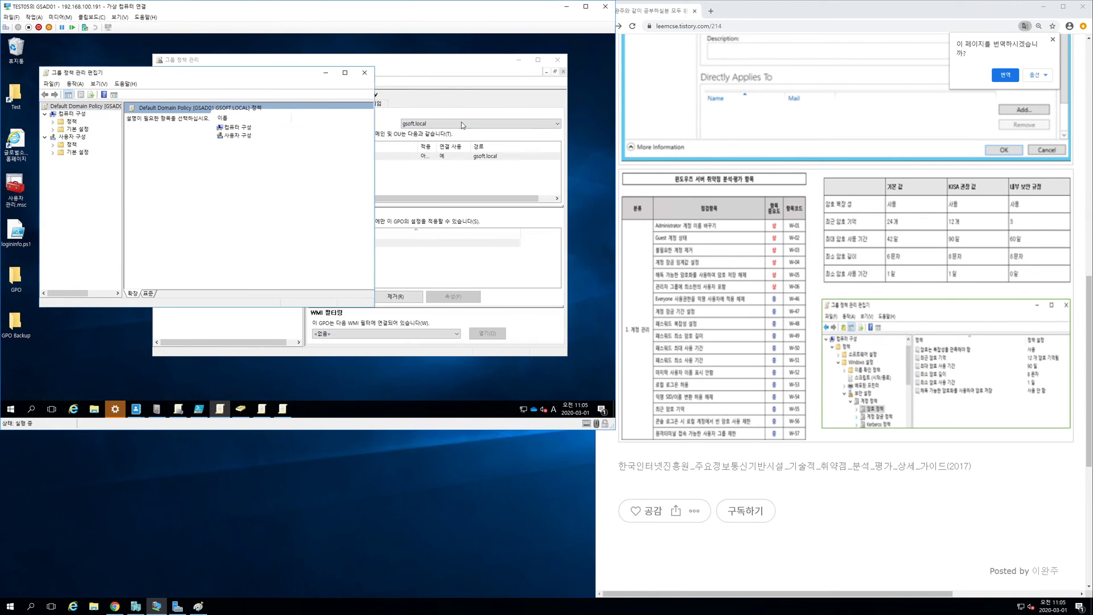
Open the computer configuration's password policy in the Default Domain Policy and compare its password history and maximum age with the article's table.
double_click(65, 122)
click(62, 139)
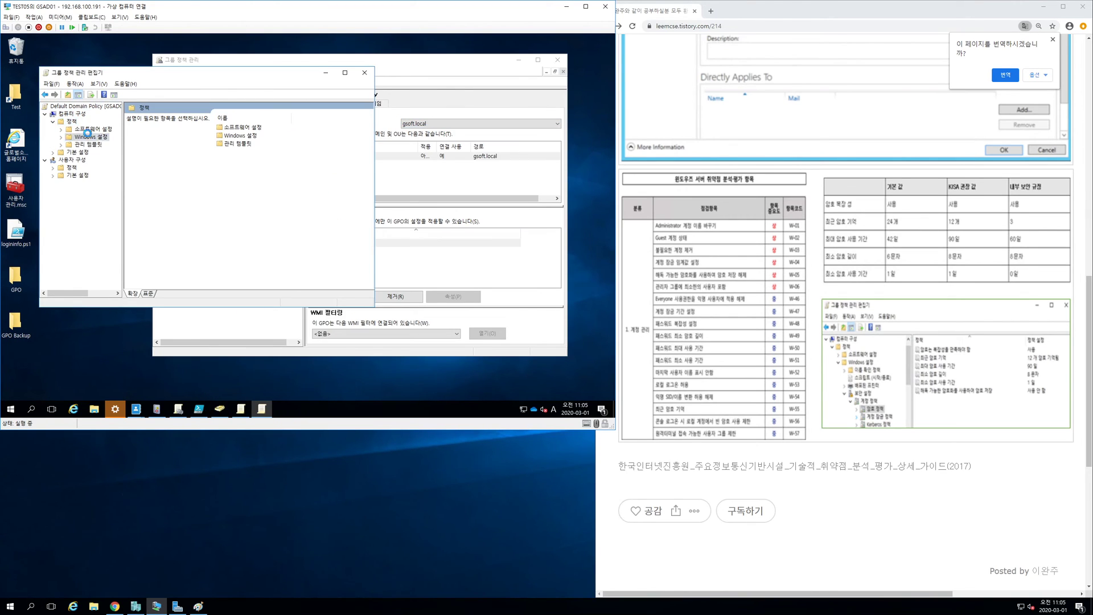
click(61, 138)
double_click(84, 169)
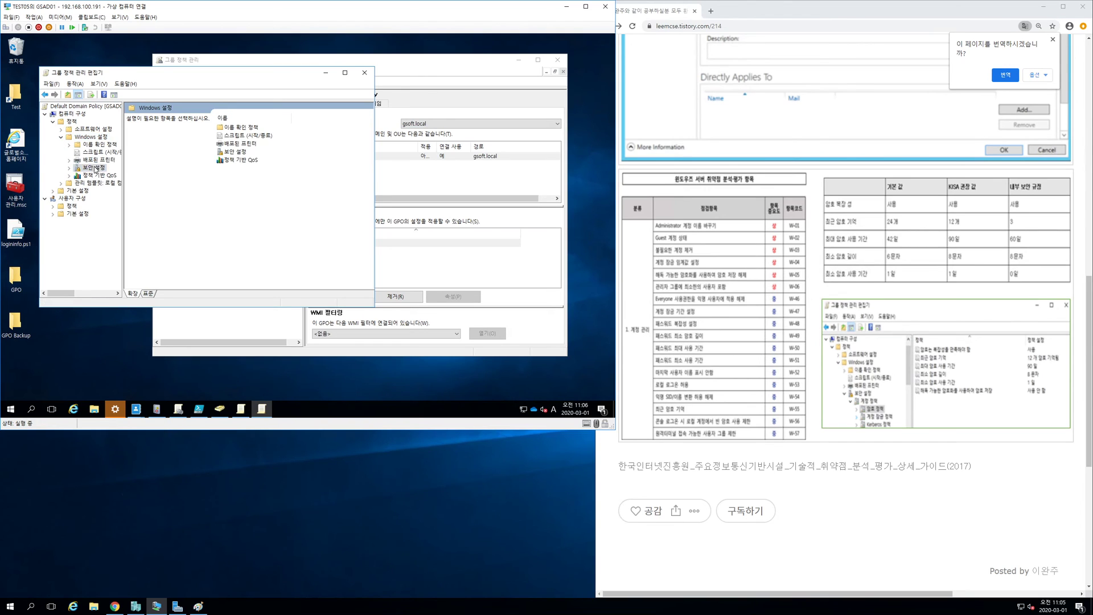
double_click(101, 169)
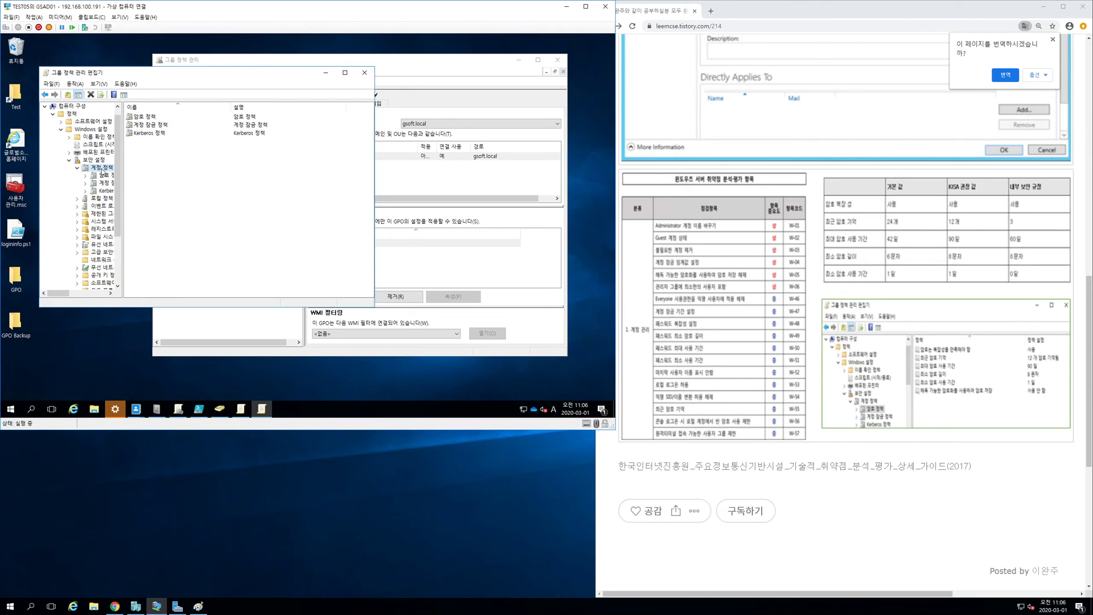
click(108, 177)
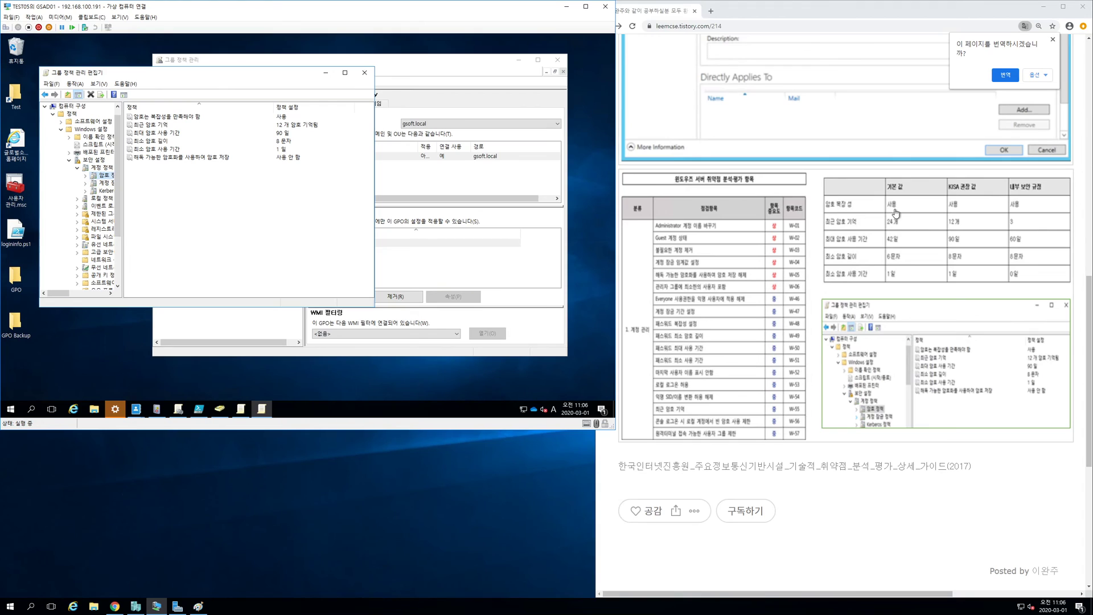
click(291, 126)
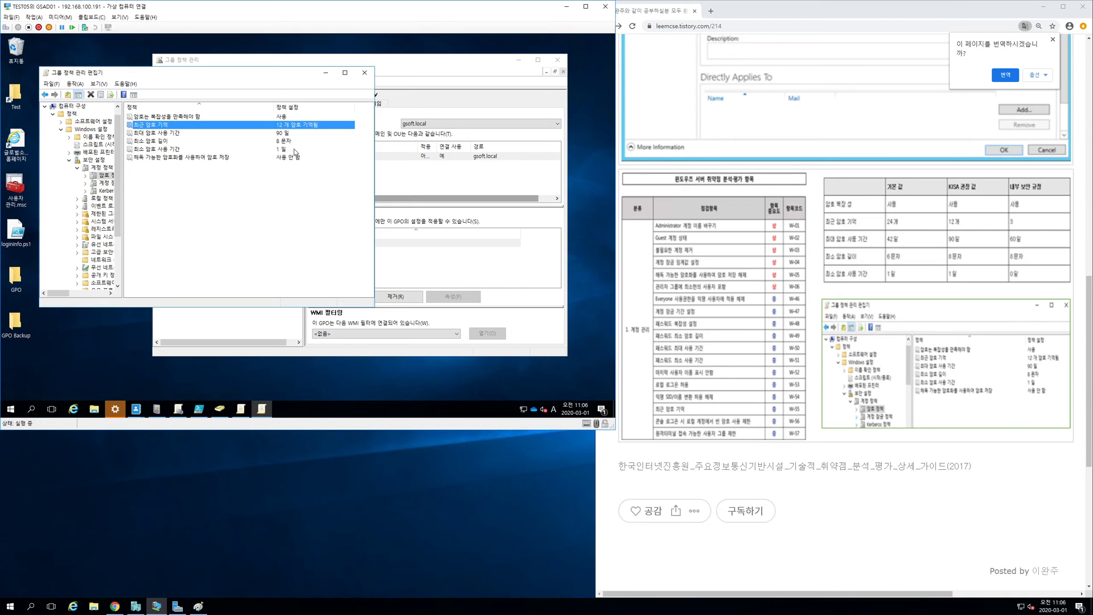
click(289, 135)
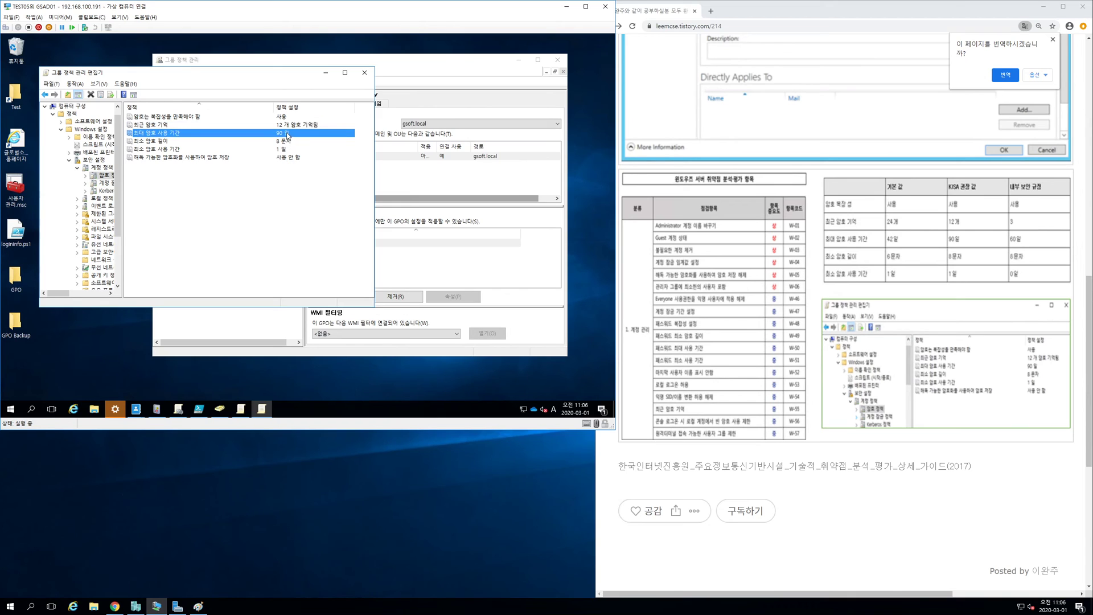
click(300, 126)
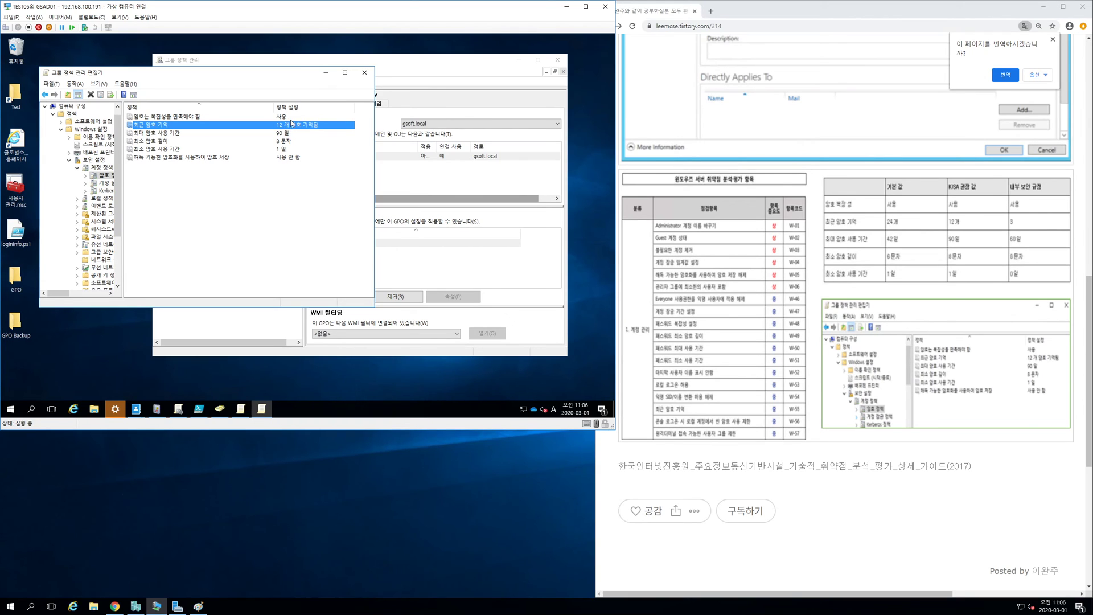
Read the explanation of the password complexity policy, focusing on its account name, minimum length and character category requirements.
click(292, 118)
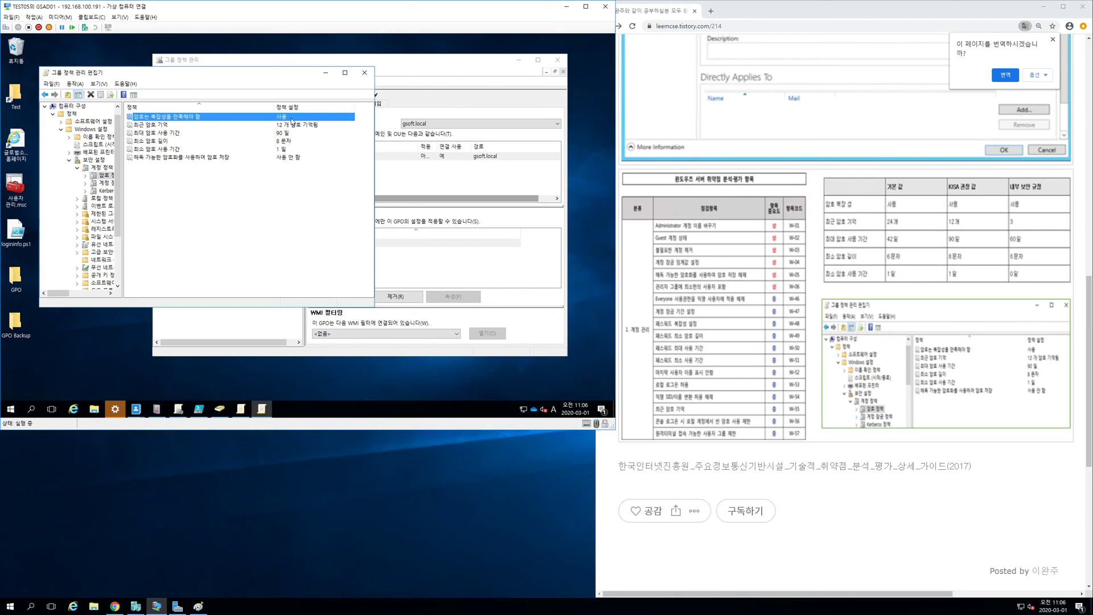
double_click(291, 118)
click(155, 85)
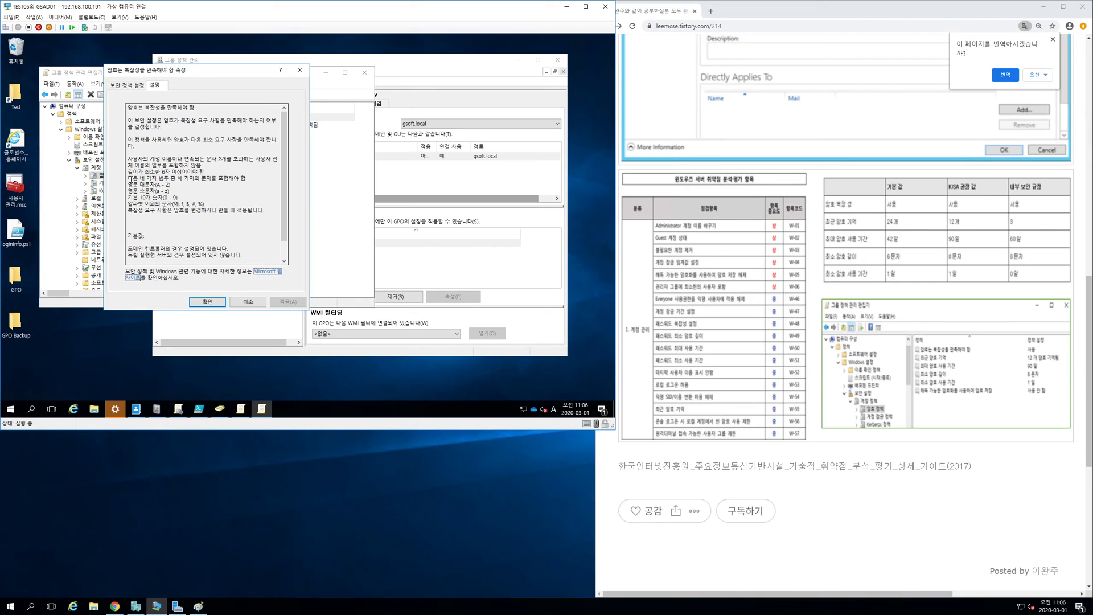
drag(129, 177, 266, 181)
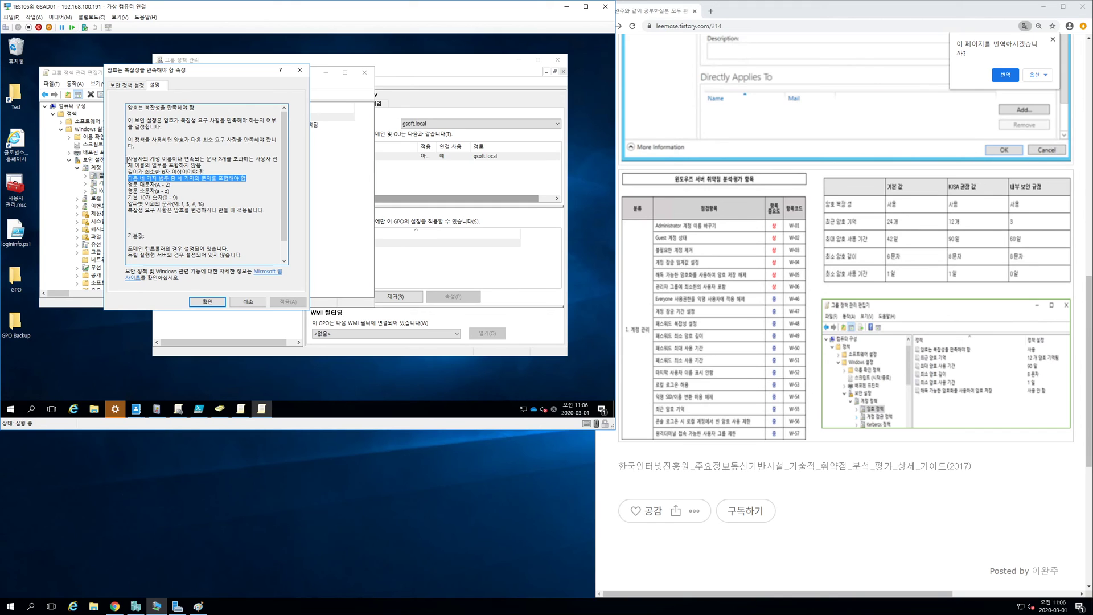
mouse_move(127, 159)
mouse_down()
mouse_move(247, 163)
mouse_move(126, 172)
mouse_move(128, 160)
mouse_up()
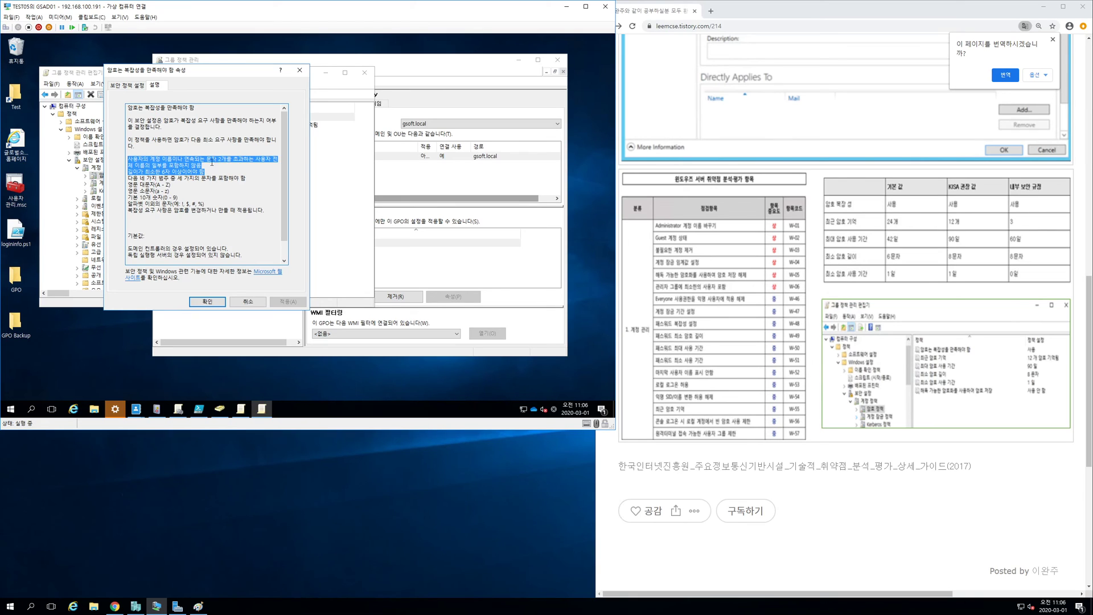
drag(251, 180, 190, 171)
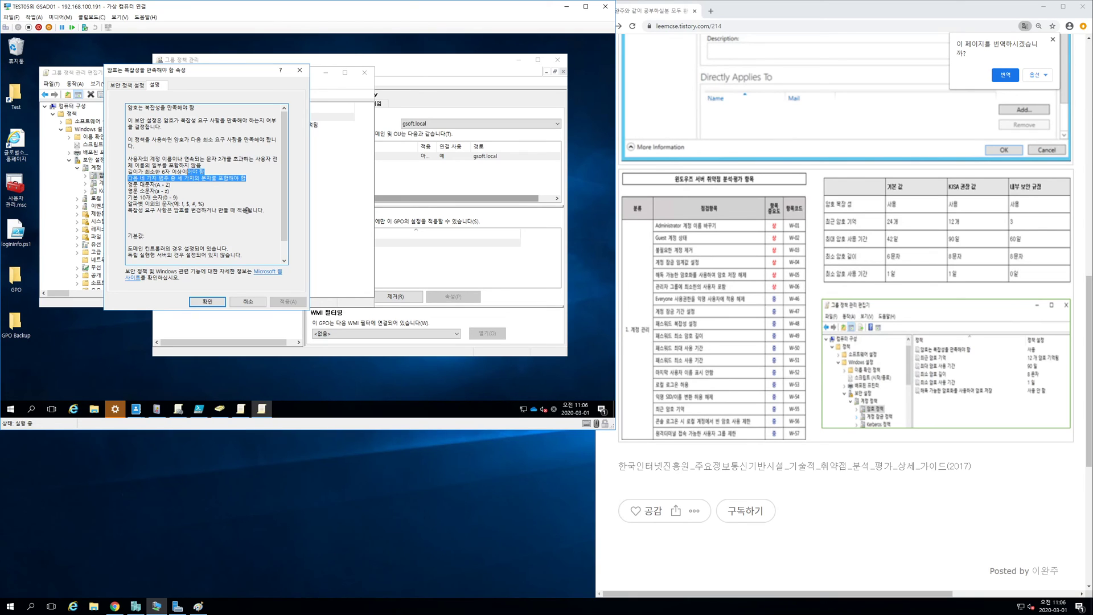
drag(264, 210, 125, 159)
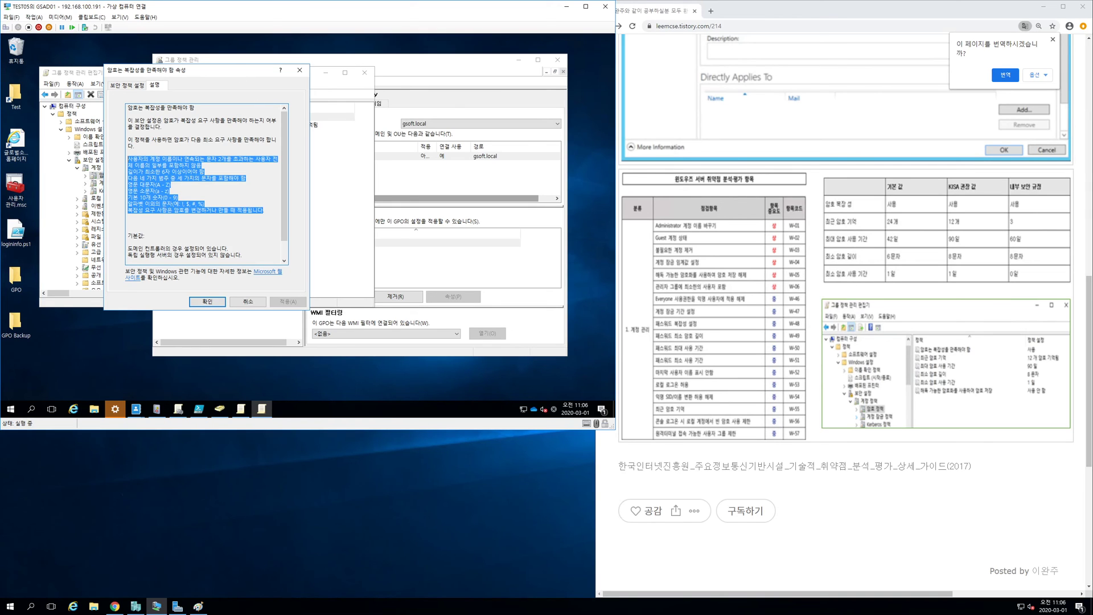
drag(236, 72, 429, 117)
click(444, 238)
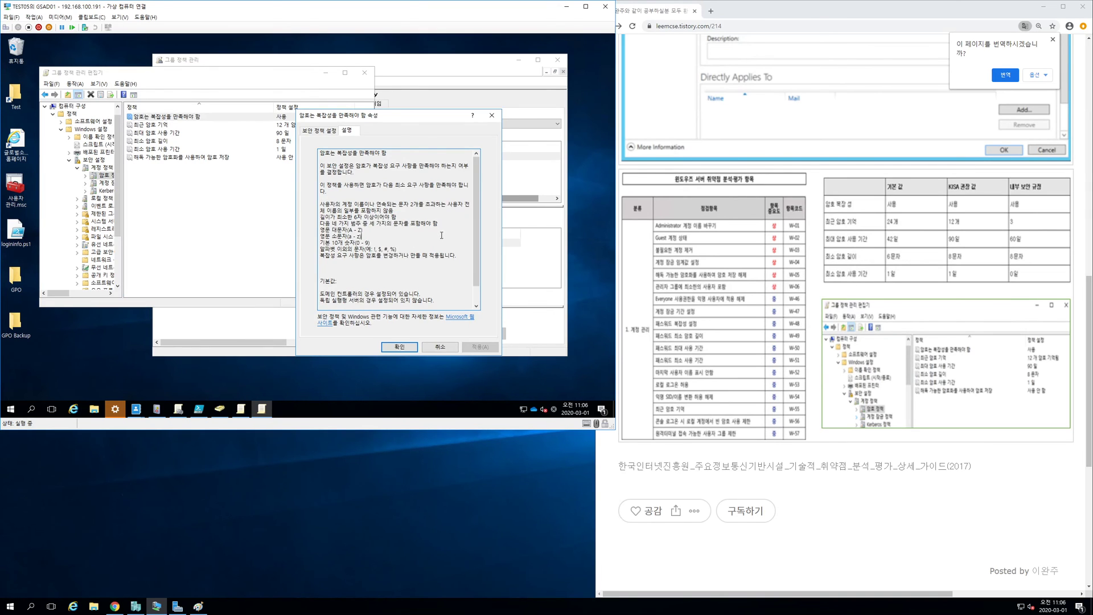
click(492, 116)
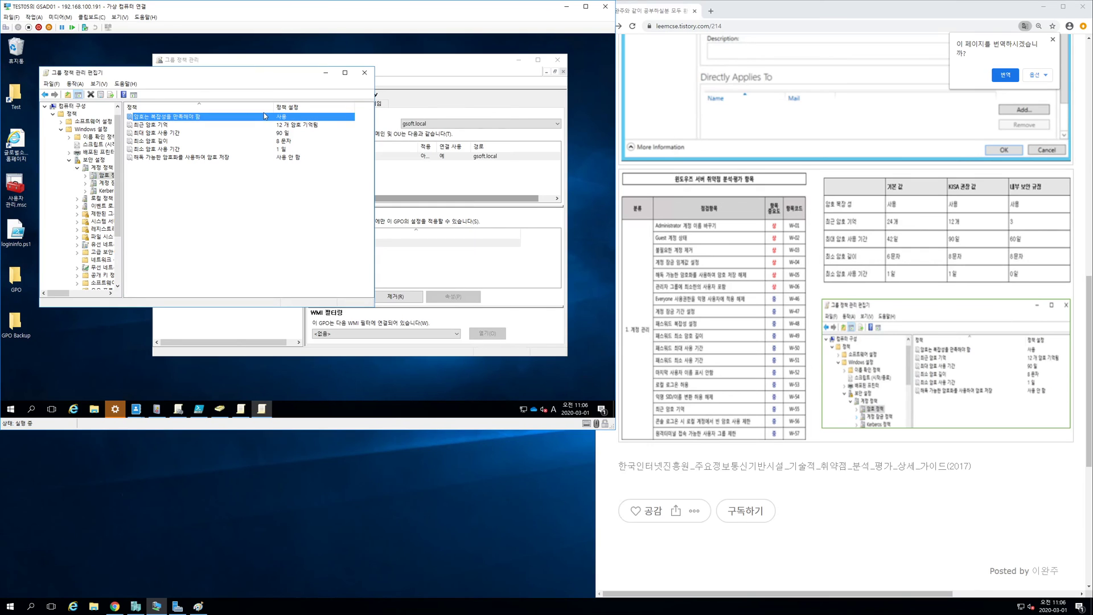
Review the password history, maximum password age and minimum password length settings of the Default Domain Policy.
click(298, 125)
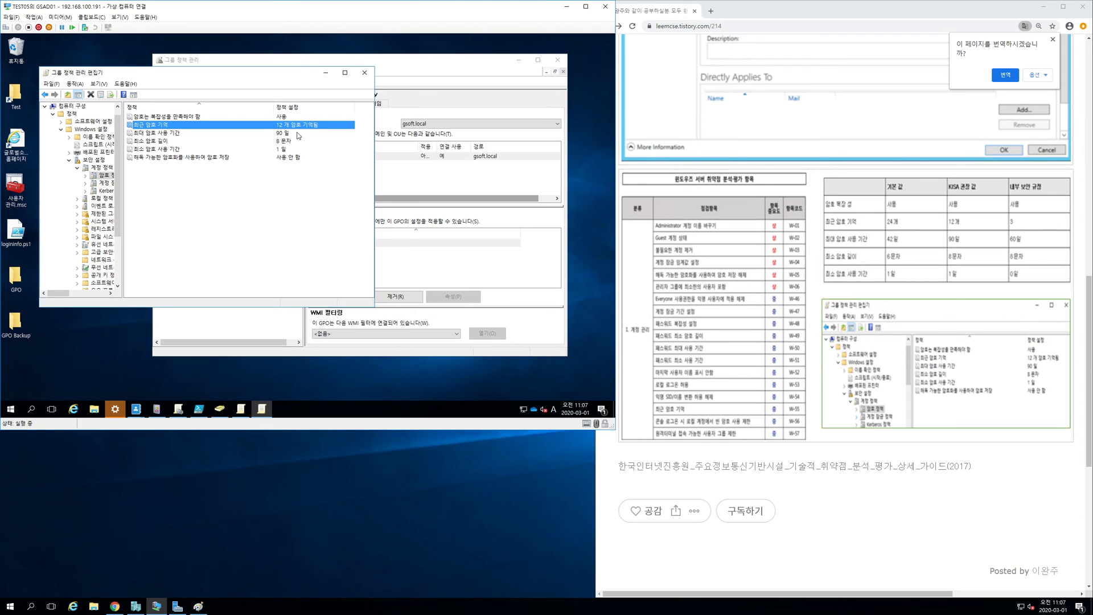
click(298, 135)
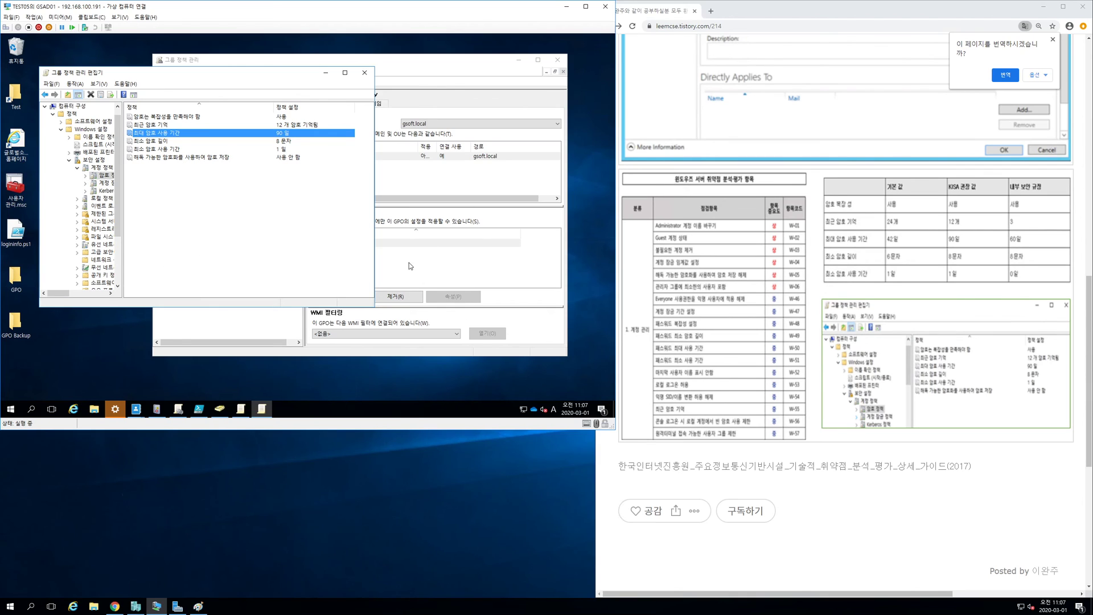
click(245, 141)
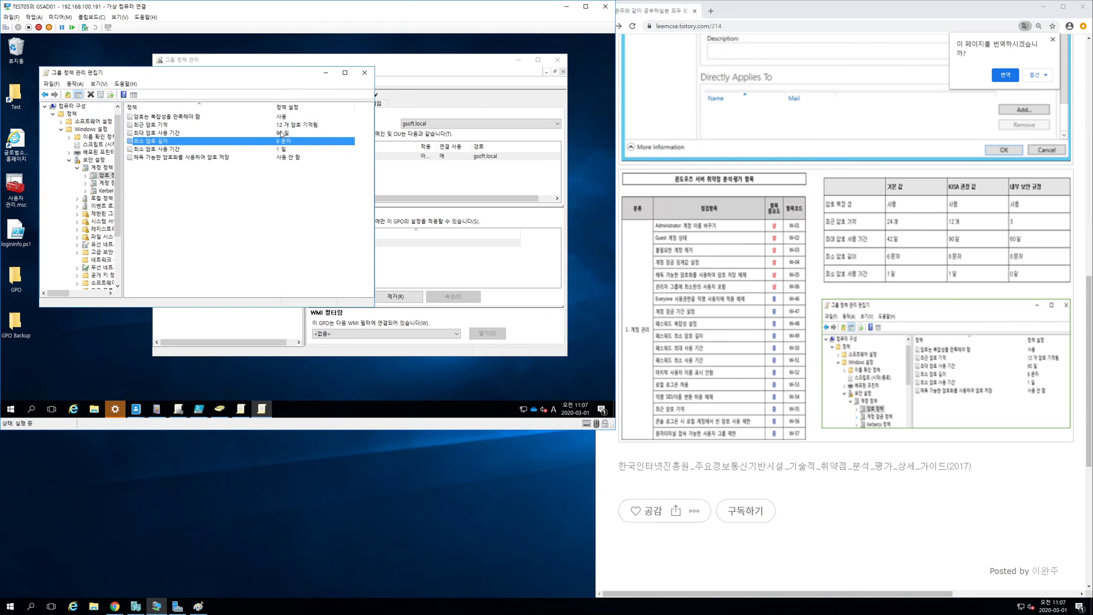
Set the minimum password age in the Default Domain Policy to 0 days.
click(280, 149)
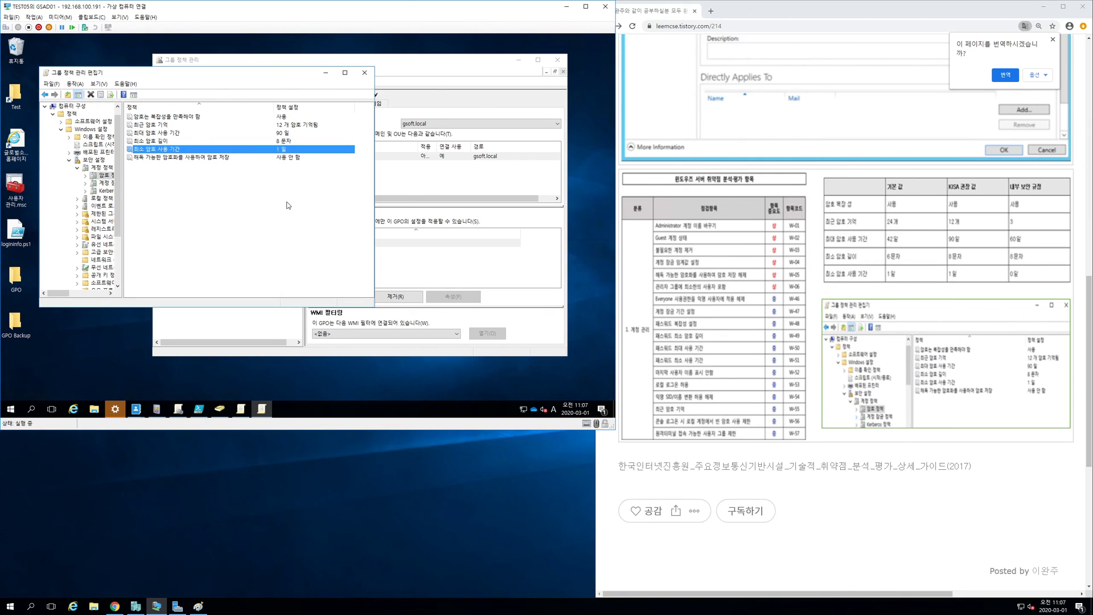
double_click(280, 149)
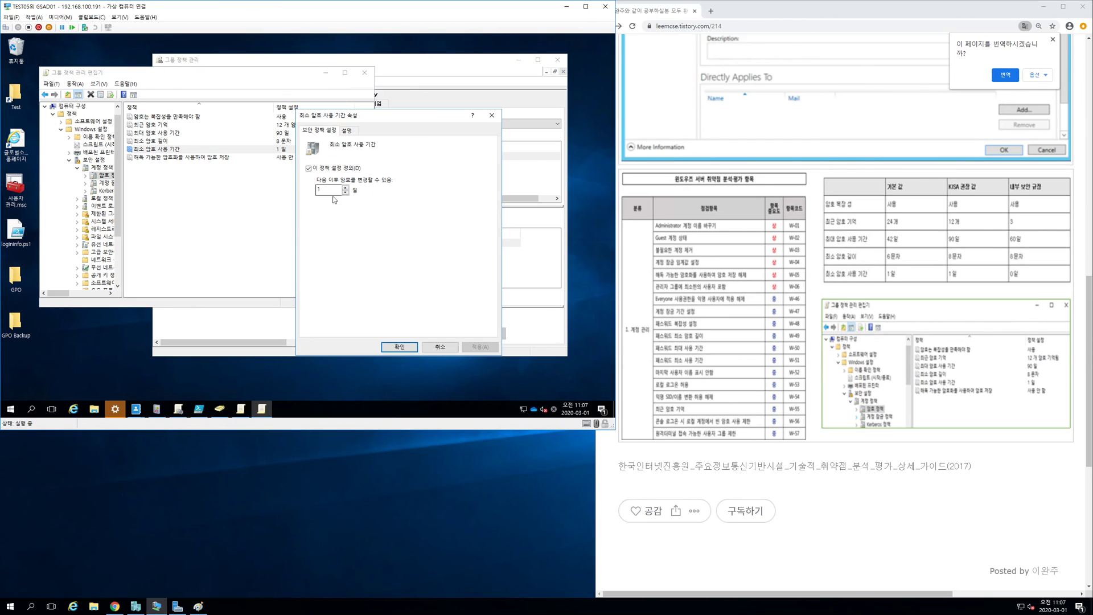
text(0)
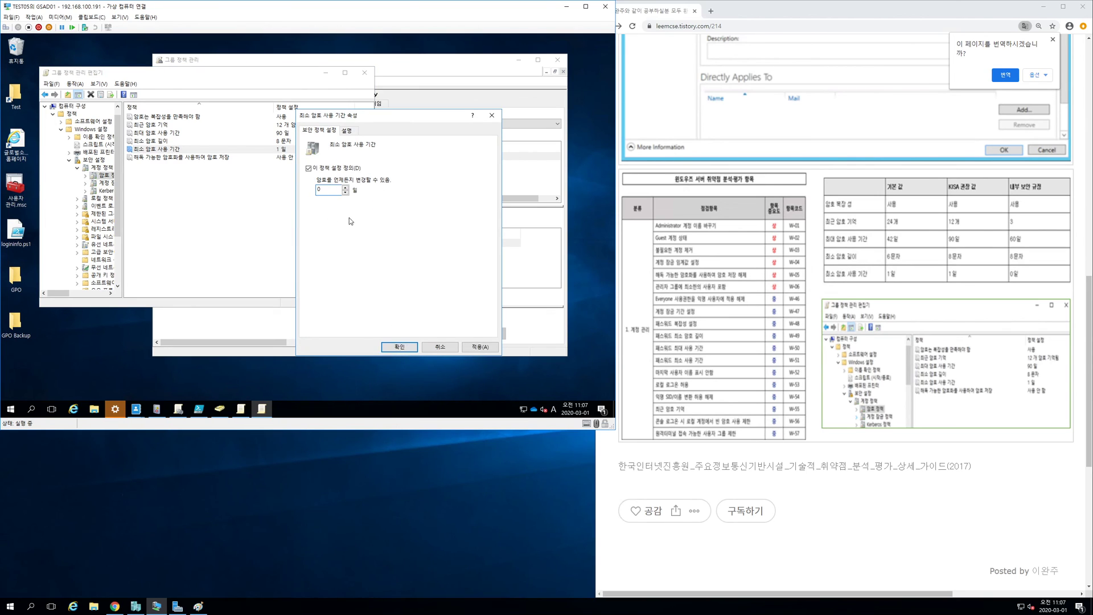
click(412, 346)
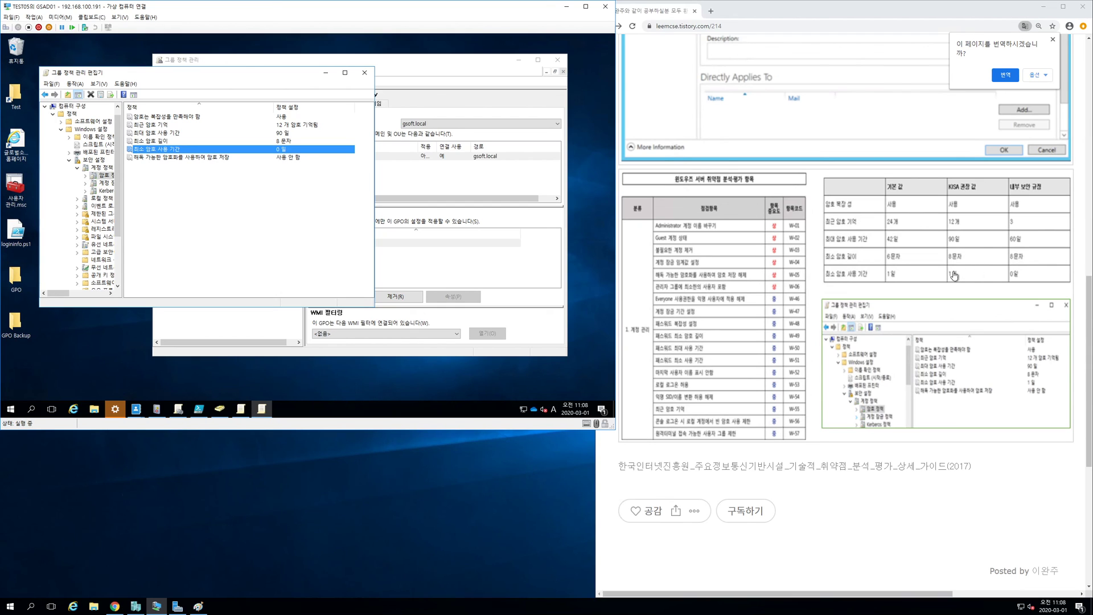
Set the Default Domain Policy's minimum password age back to 1 day.
double_click(292, 151)
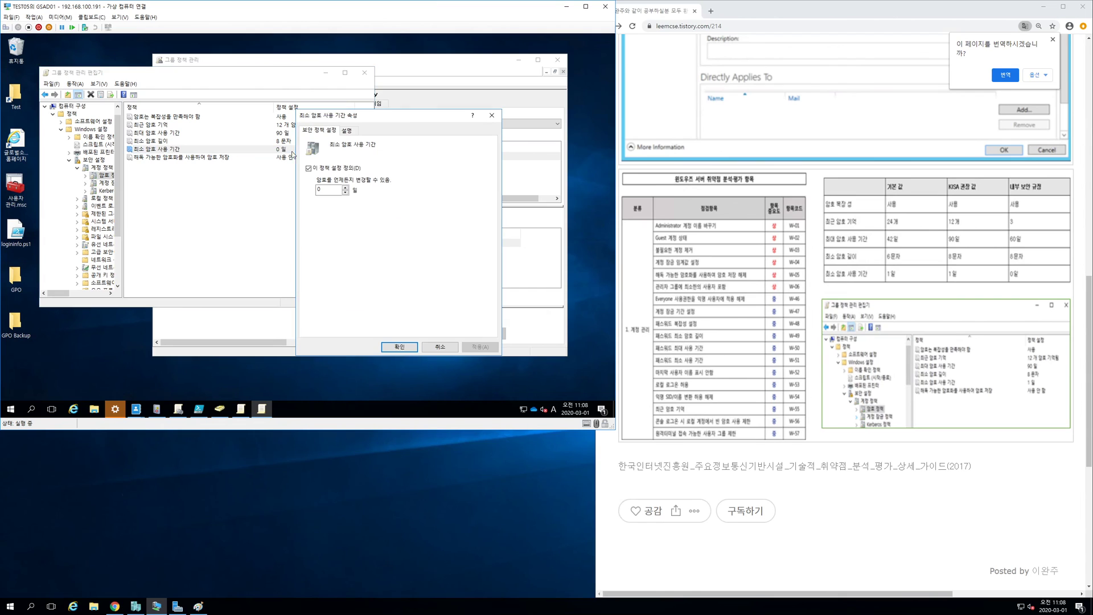
drag(326, 191, 267, 195)
text(1)
click(400, 346)
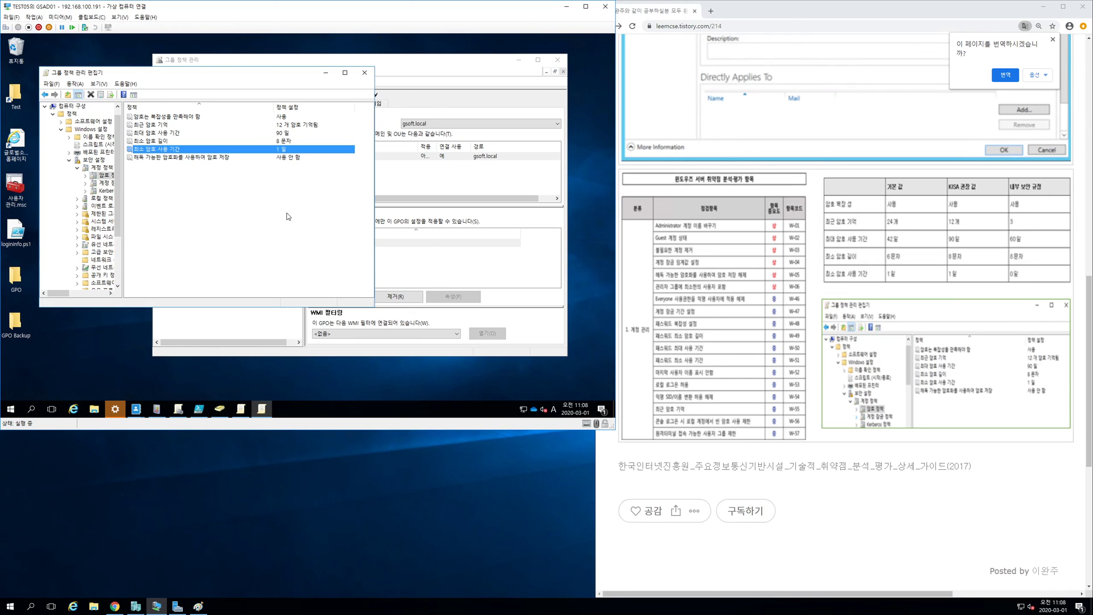
Read the explanation of storing passwords using reversible encryption, focusing on the paragraph about remote access, IAS and IIS authentication.
click(263, 158)
double_click(263, 158)
click(348, 131)
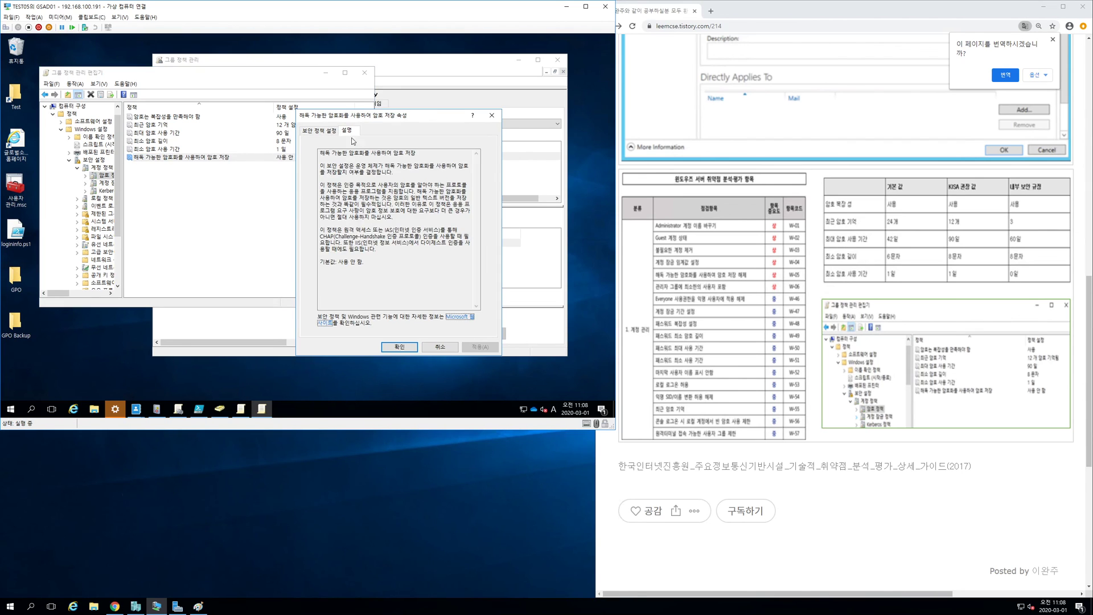
click(393, 254)
drag(321, 236, 383, 229)
click(414, 259)
click(442, 230)
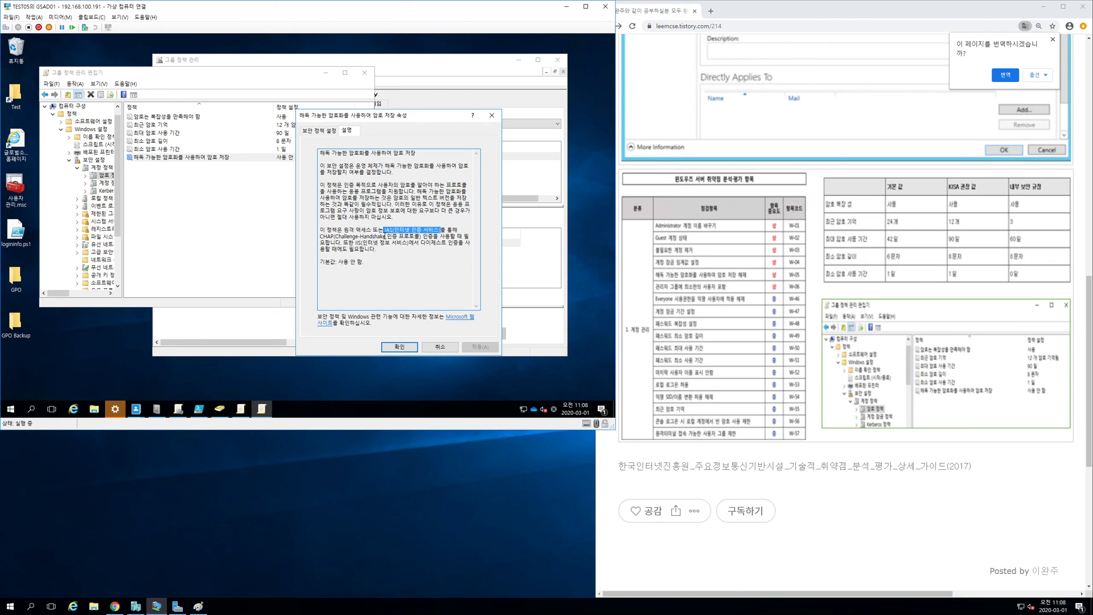
click(406, 225)
drag(378, 248, 356, 242)
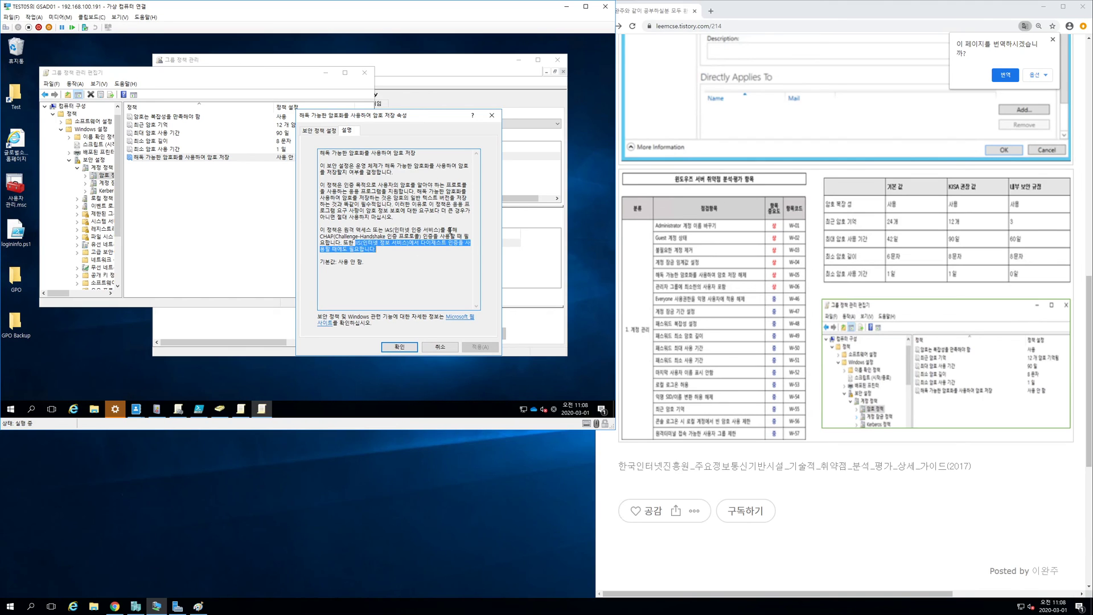
click(426, 220)
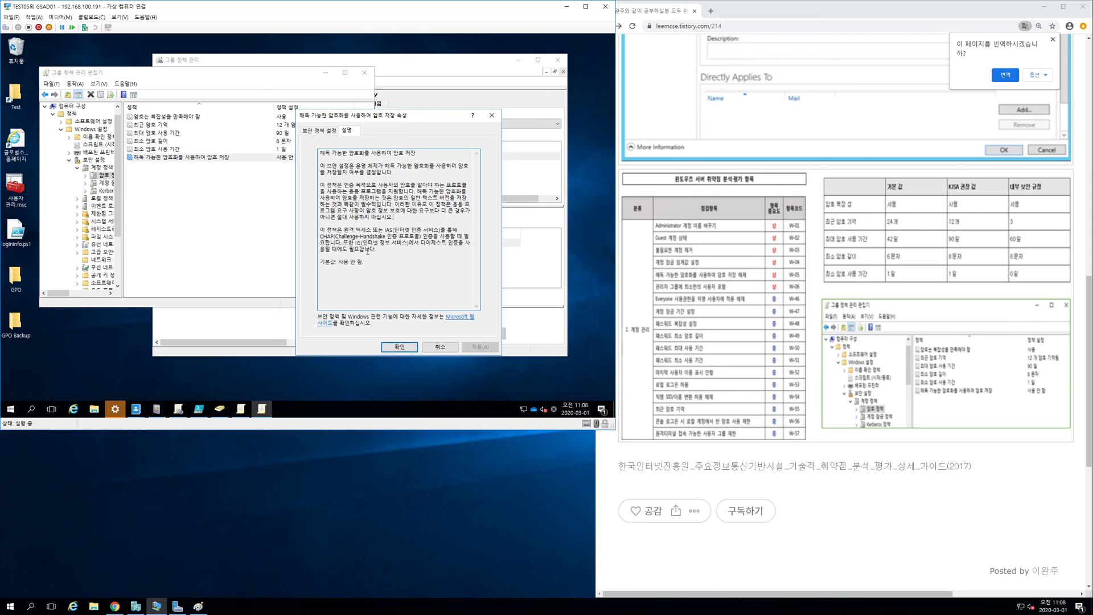
drag(386, 252, 321, 230)
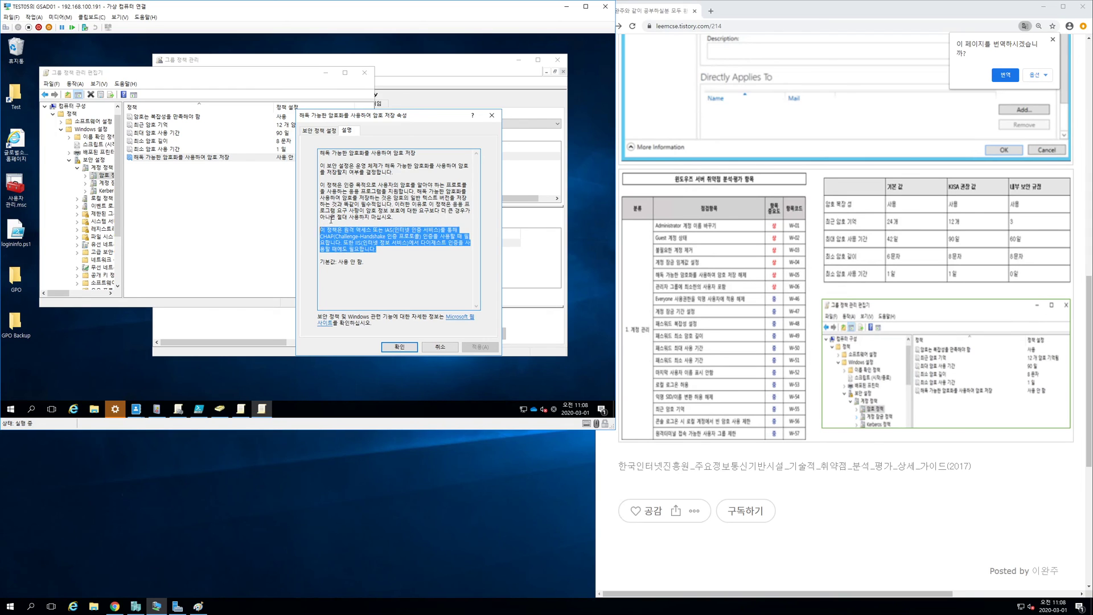
click(438, 346)
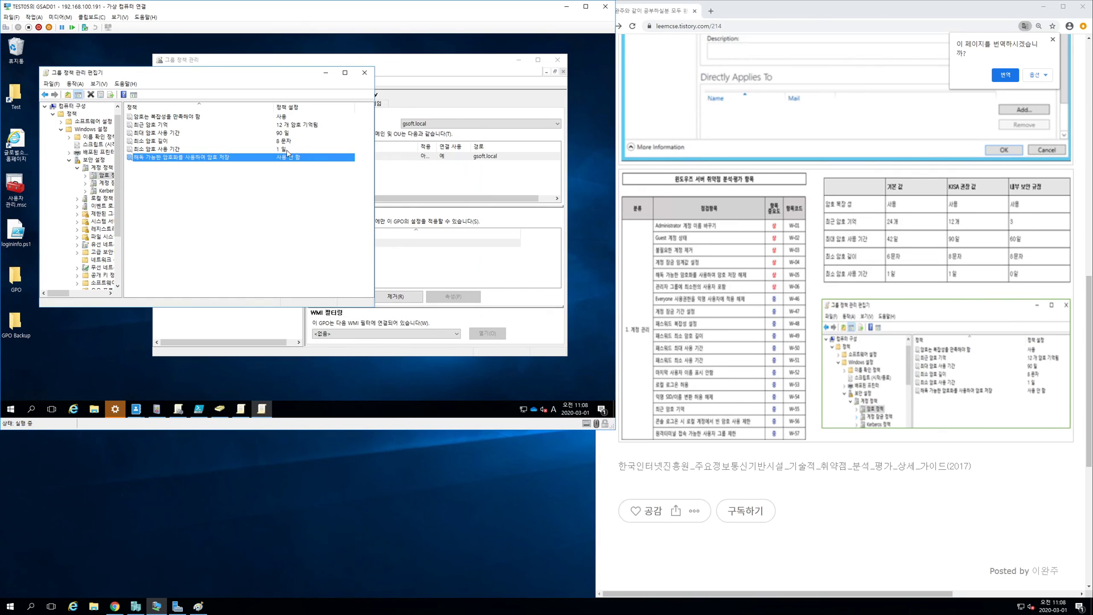
Go through the Default Domain Policy's password settings once more, from the complexity requirement down to the minimum length and age.
click(290, 117)
click(289, 124)
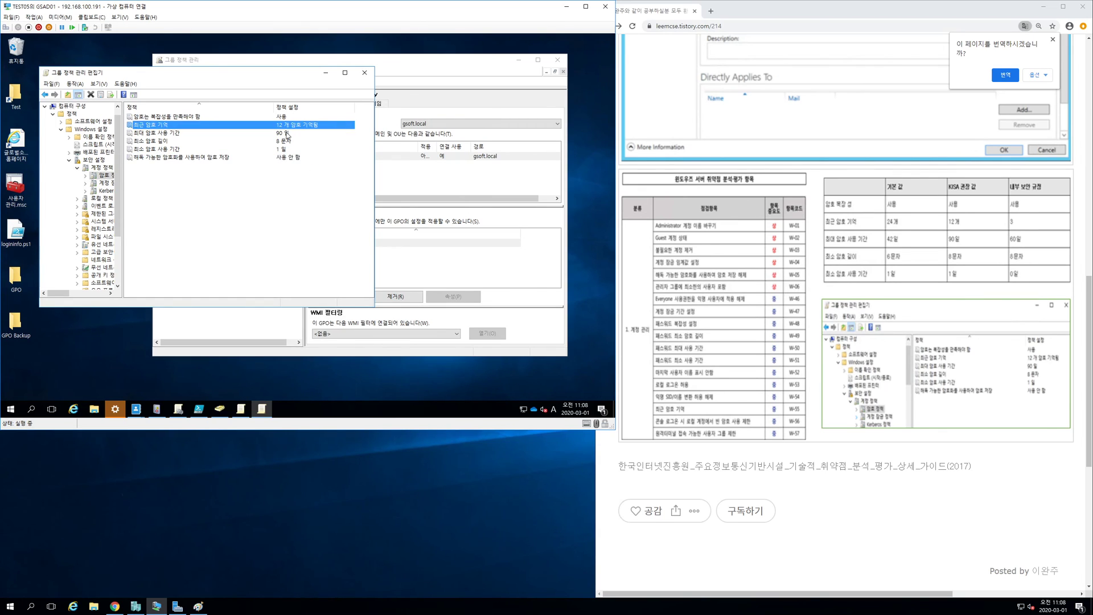
click(287, 133)
click(286, 142)
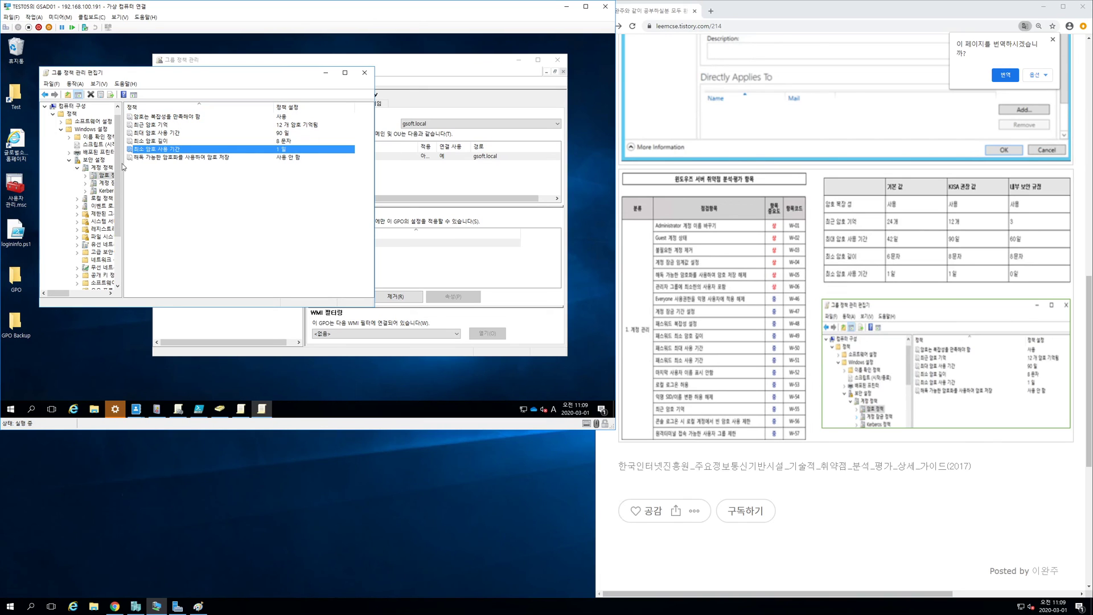
Return to the Group Policy Management console and view the Default Domain Policy's scope and the gsoft.local domain's status.
click(424, 69)
click(214, 126)
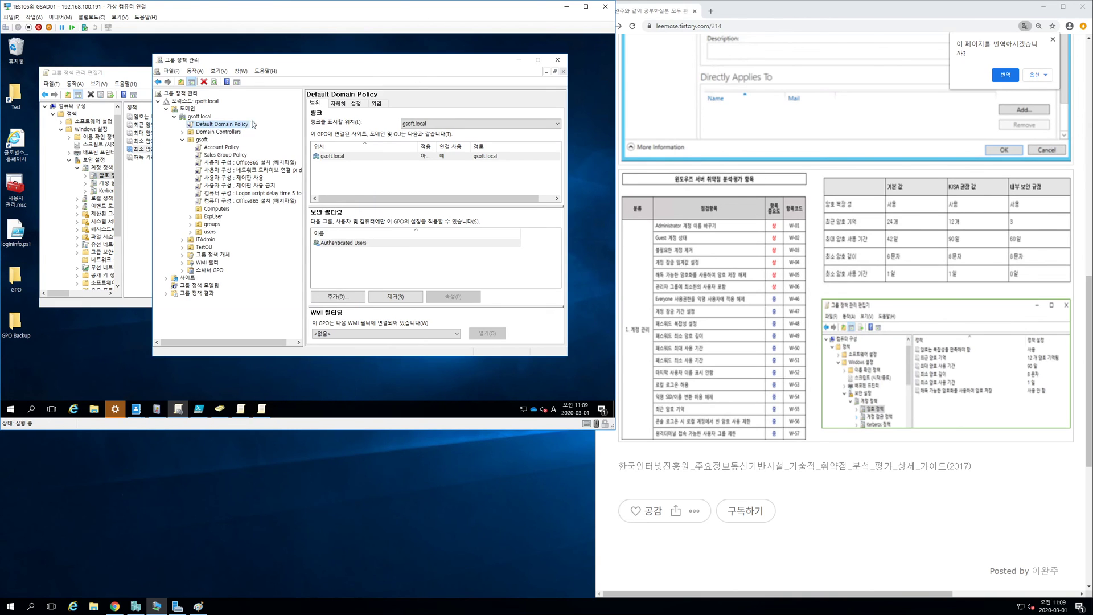
click(224, 117)
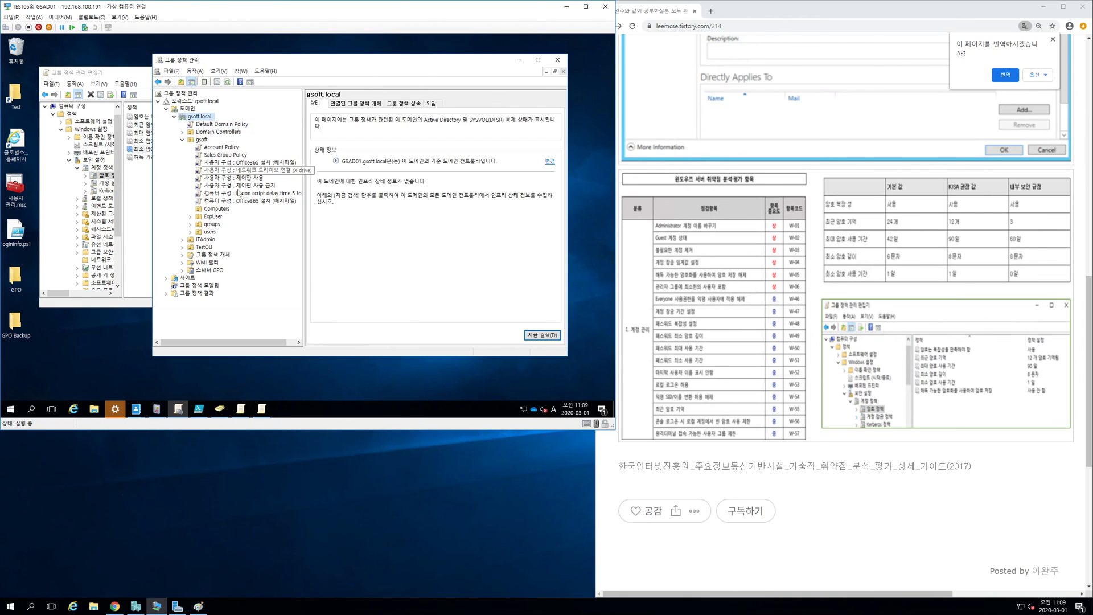
click(225, 125)
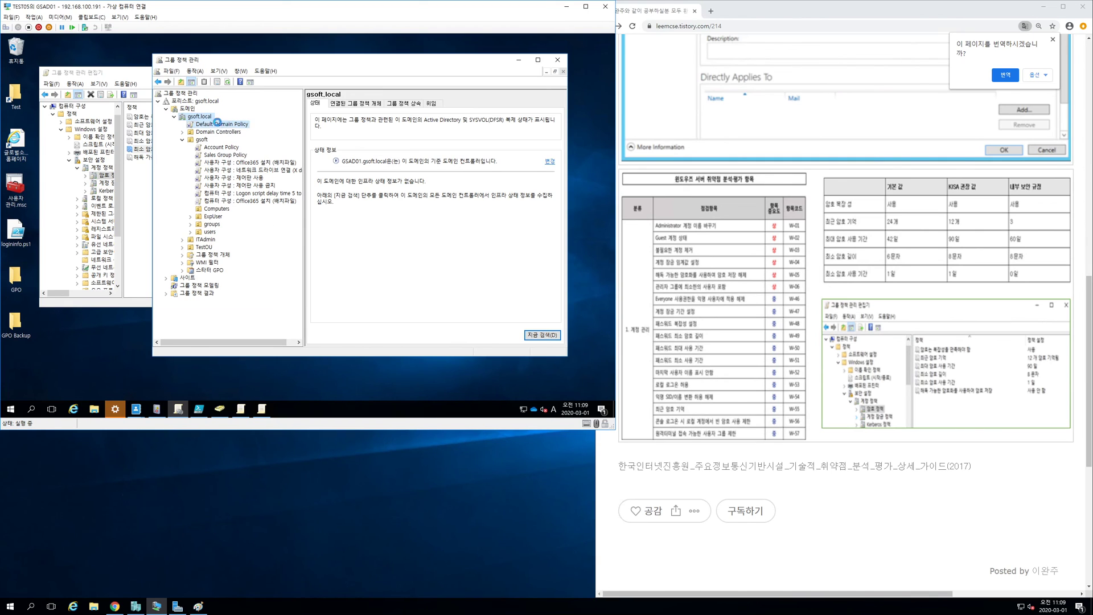